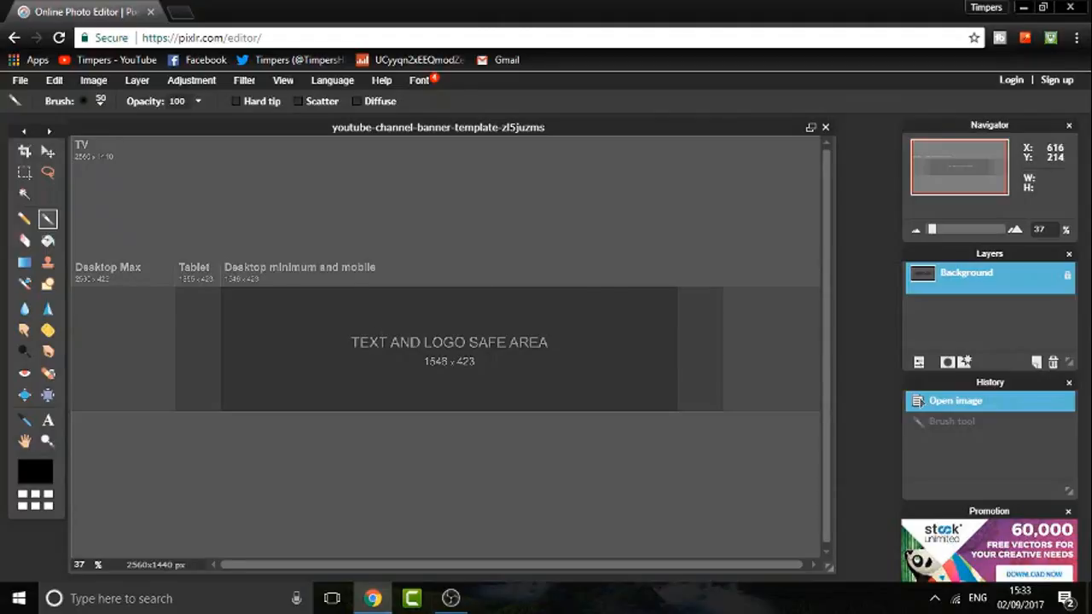
{"action": "left_click", "coordinate": [20, 80]}
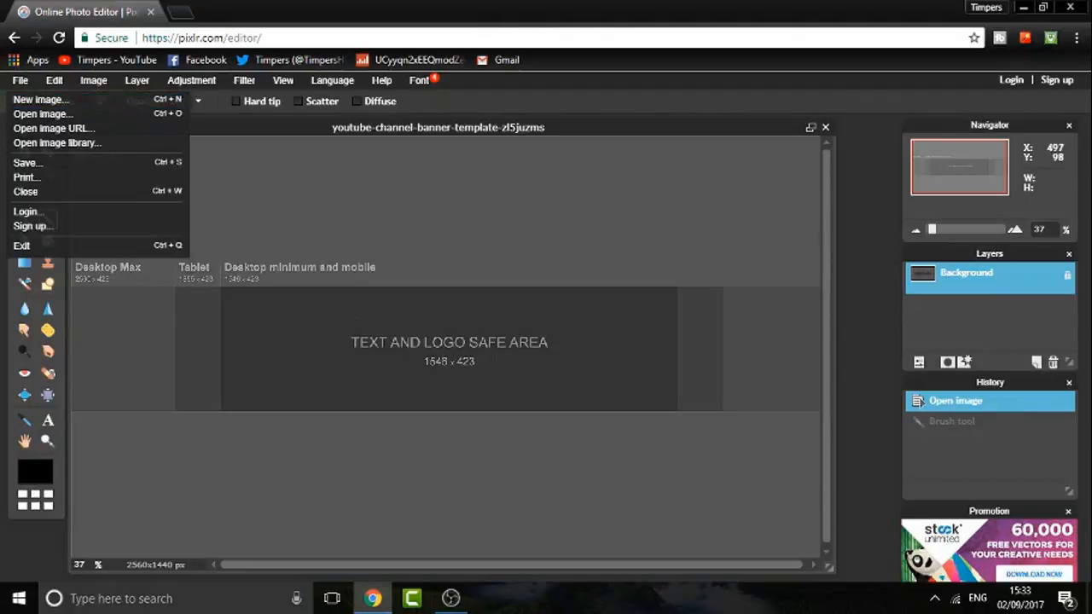
{"action": "left_click", "coordinate": [611, 231]}
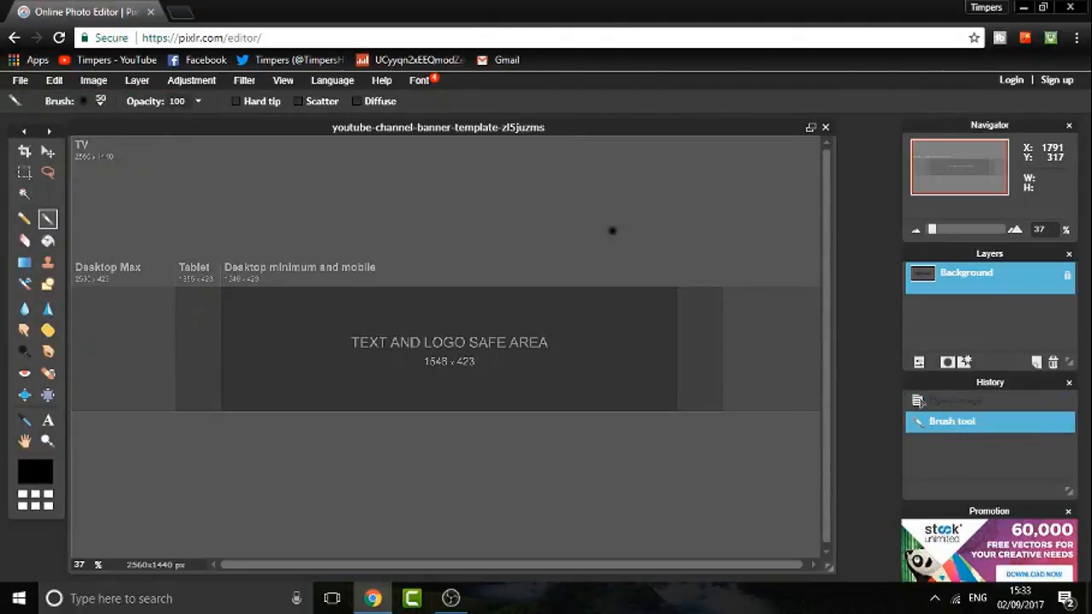
{"action": "key", "text": "ctrl+z"}
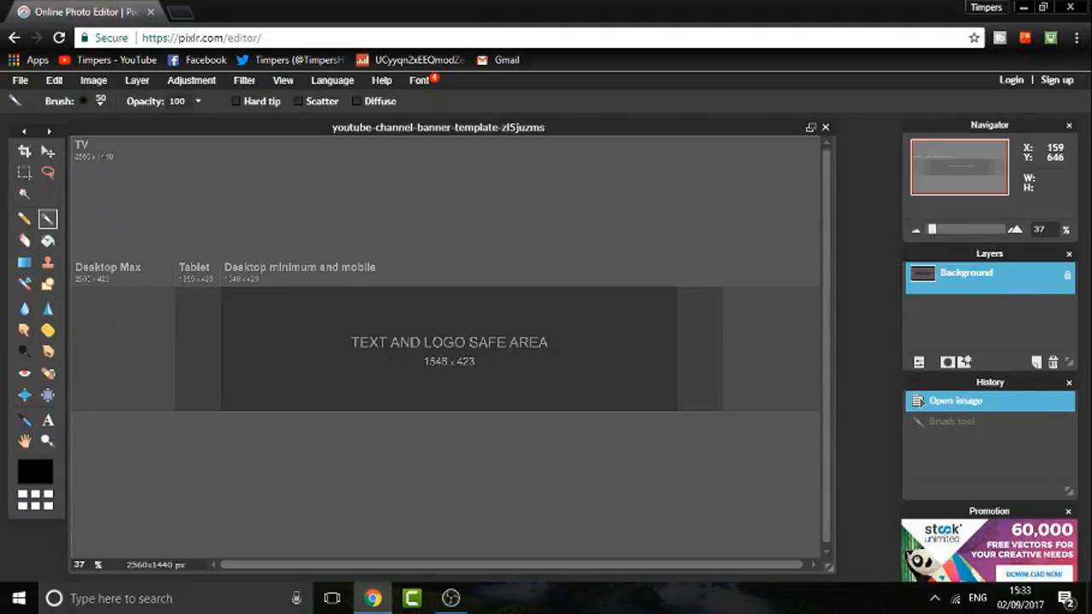
{"action": "left_click", "coordinate": [26, 397]}
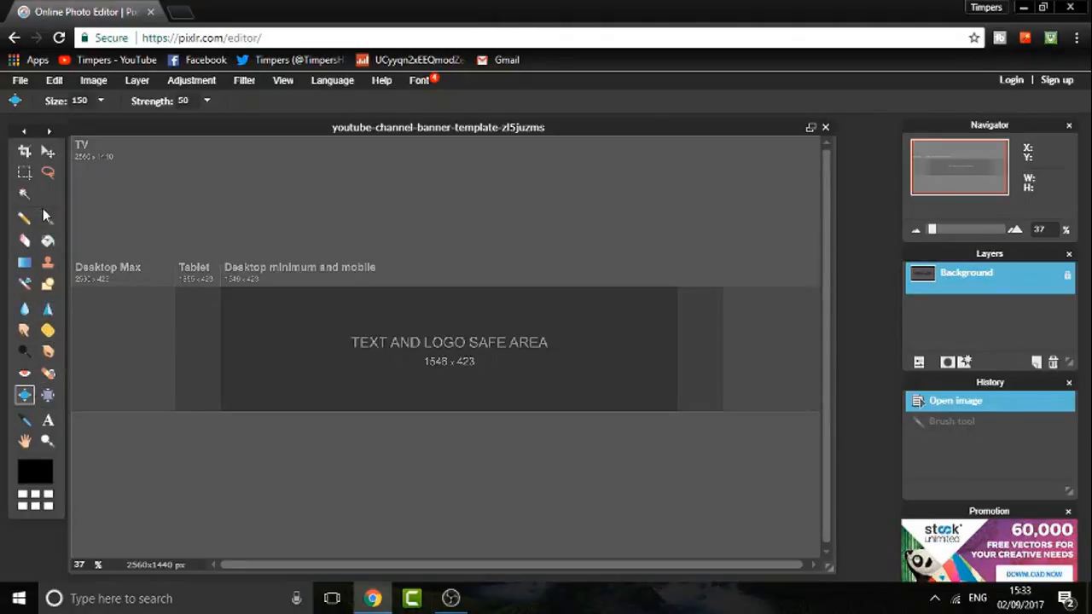
- Select the full-width area above the text and logo safe band, about 2560 by 511 px, with the rectangular marquee
{"action": "left_click", "coordinate": [24, 173]}
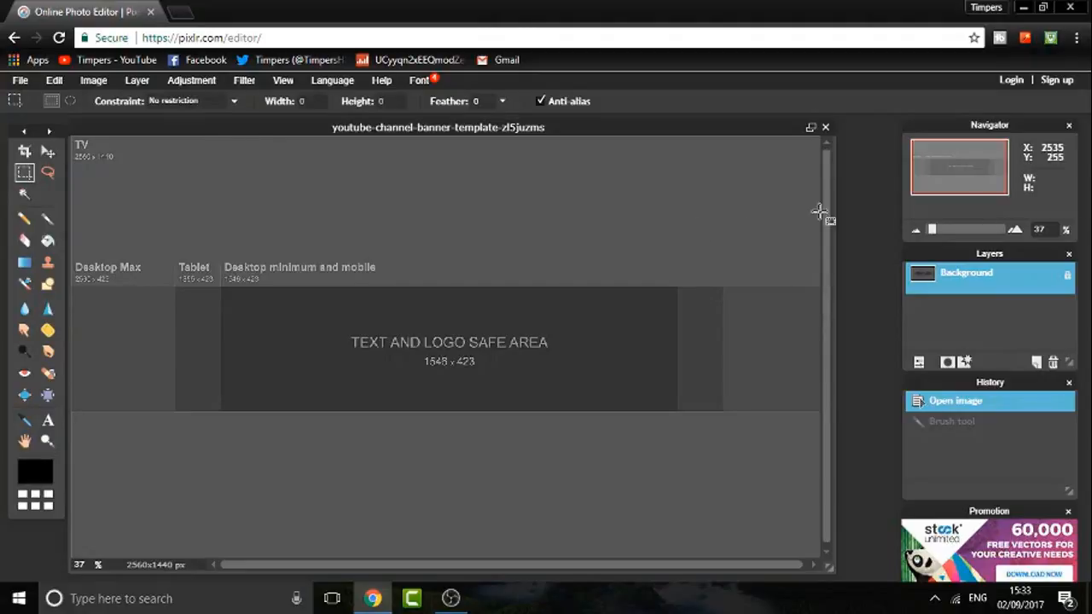
{"action": "scroll", "coordinate": [631, 235], "scroll_direction": "down", "scroll_amount": 2}
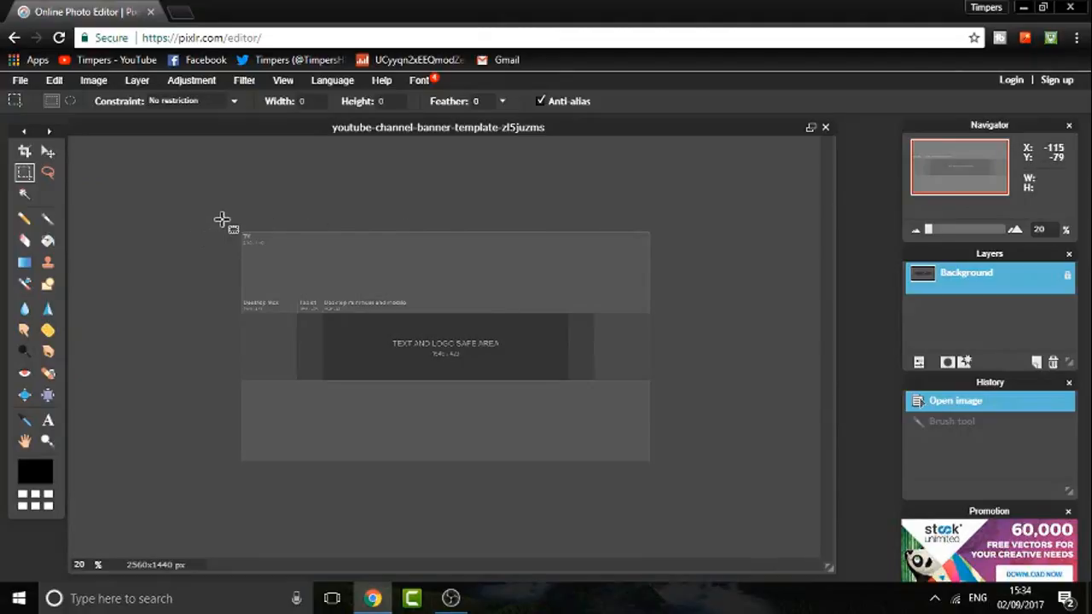
{"action": "left_click_drag", "start_coordinate": [222, 222], "coordinate": [787, 312]}
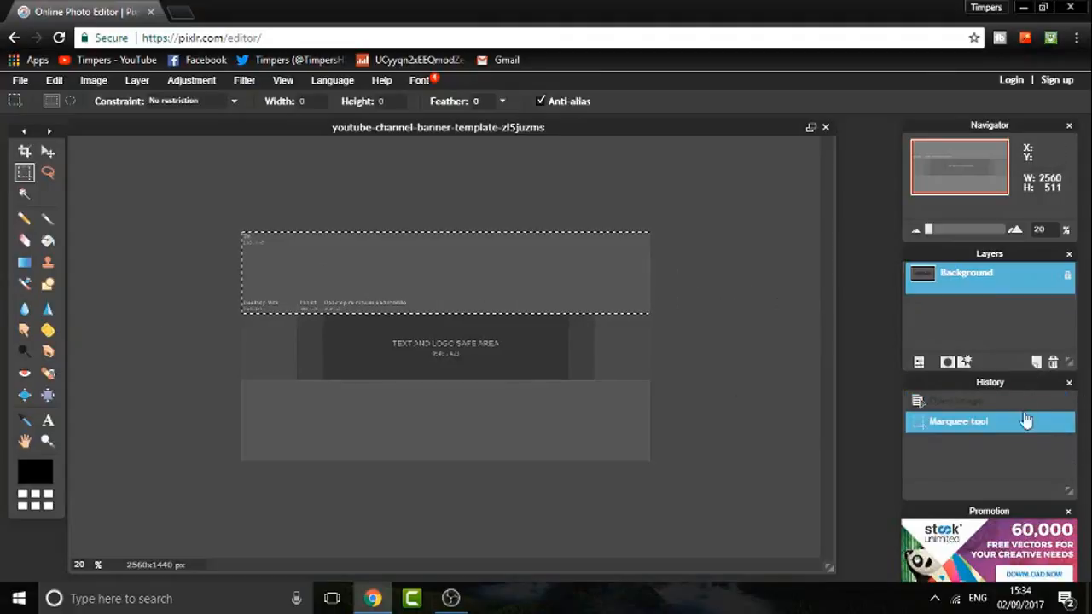
- Add a new layer, fill the selected upper area with black, and deselect it
{"action": "left_click", "coordinate": [1036, 362]}
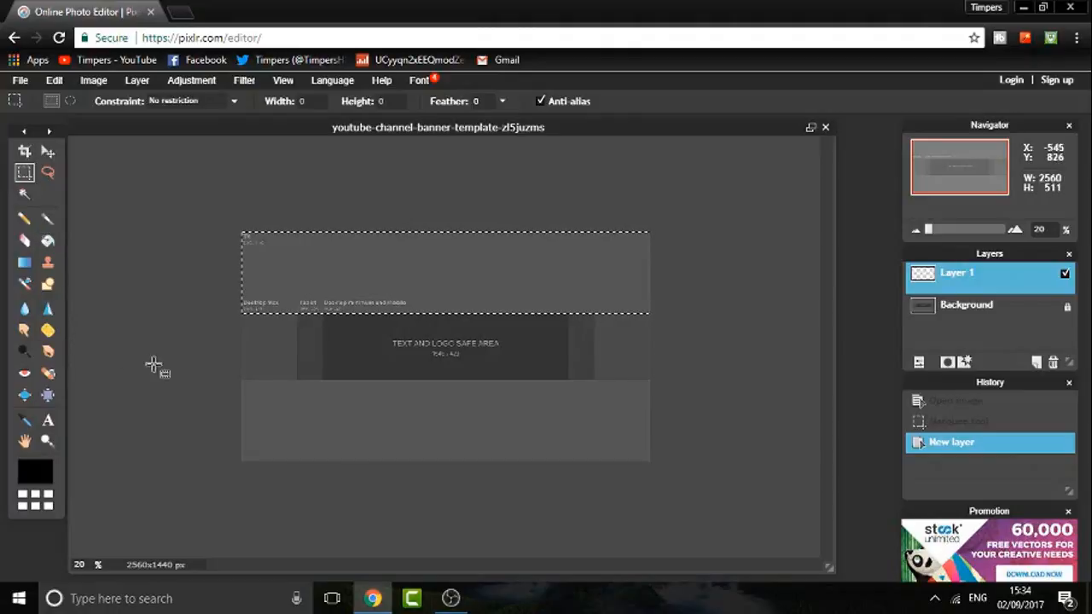
{"action": "left_click", "coordinate": [50, 240]}
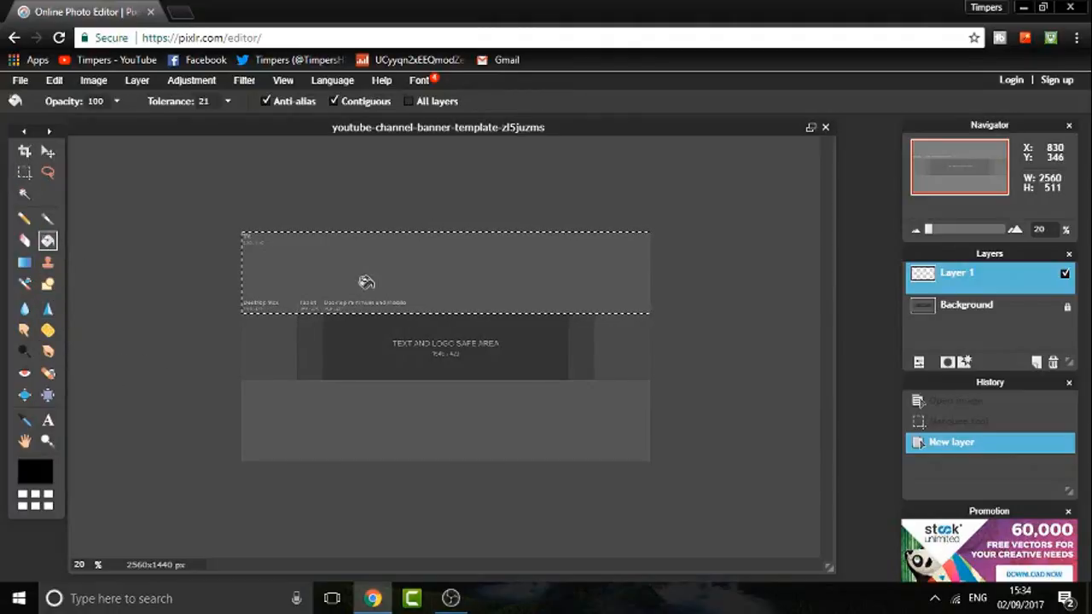
{"action": "left_click", "coordinate": [565, 276]}
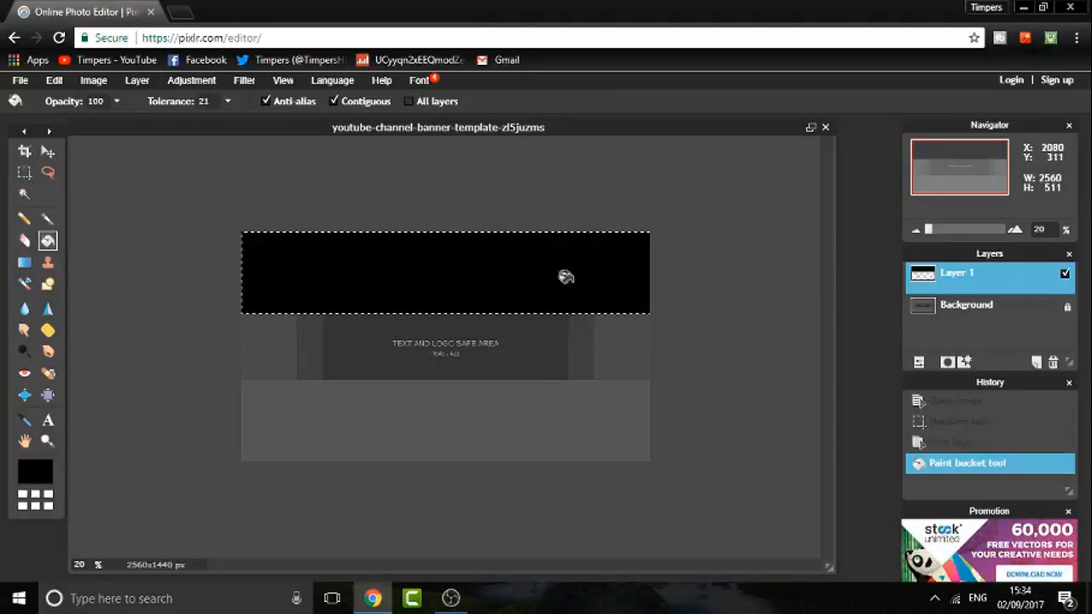
{"action": "left_click", "coordinate": [48, 151]}
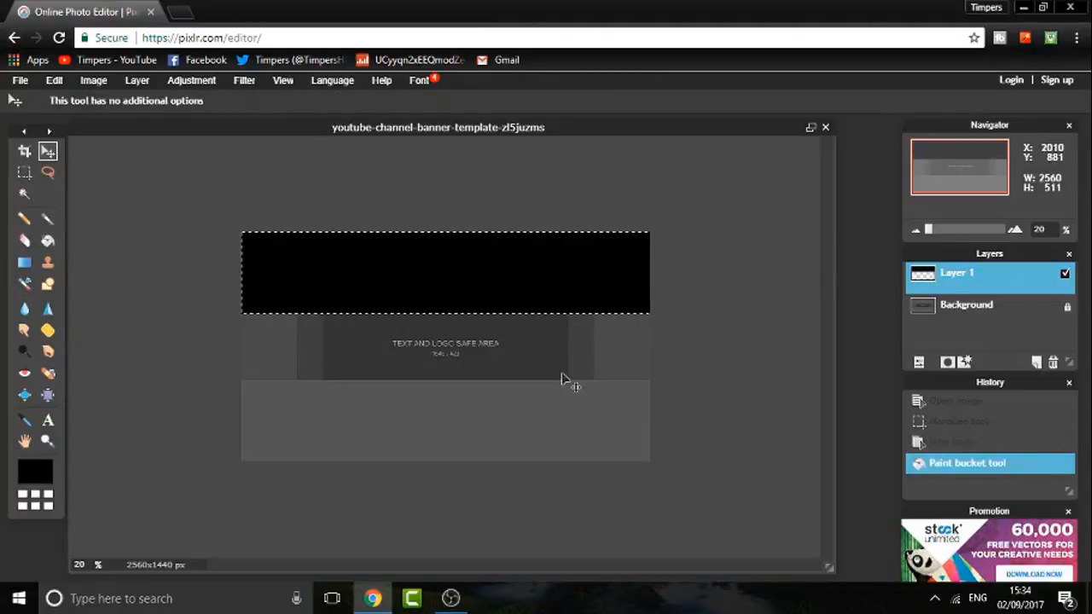
{"action": "key", "text": "ctrl+d"}
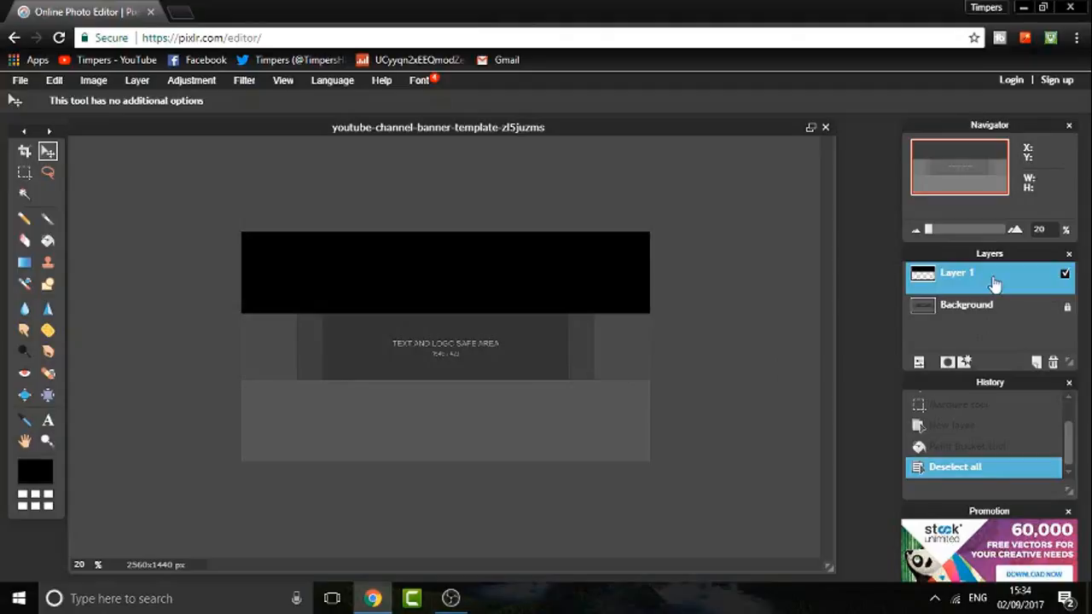
- Duplicate the black bar layer and move the copy down to cover the area below the safe band
{"action": "key", "text": "ctrl+j"}
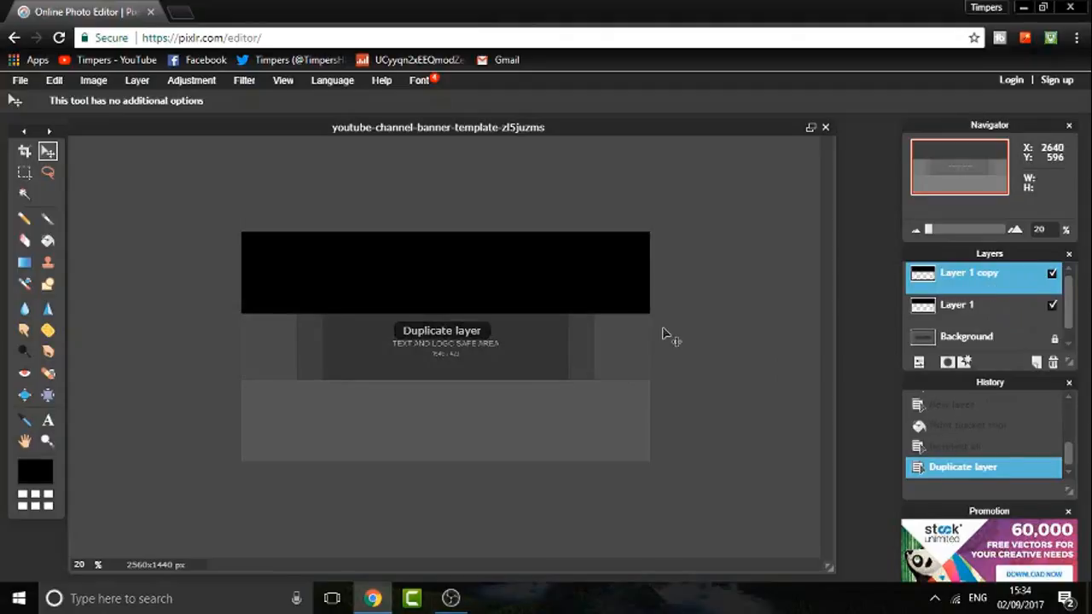
{"action": "key", "text": "ctrl+t"}
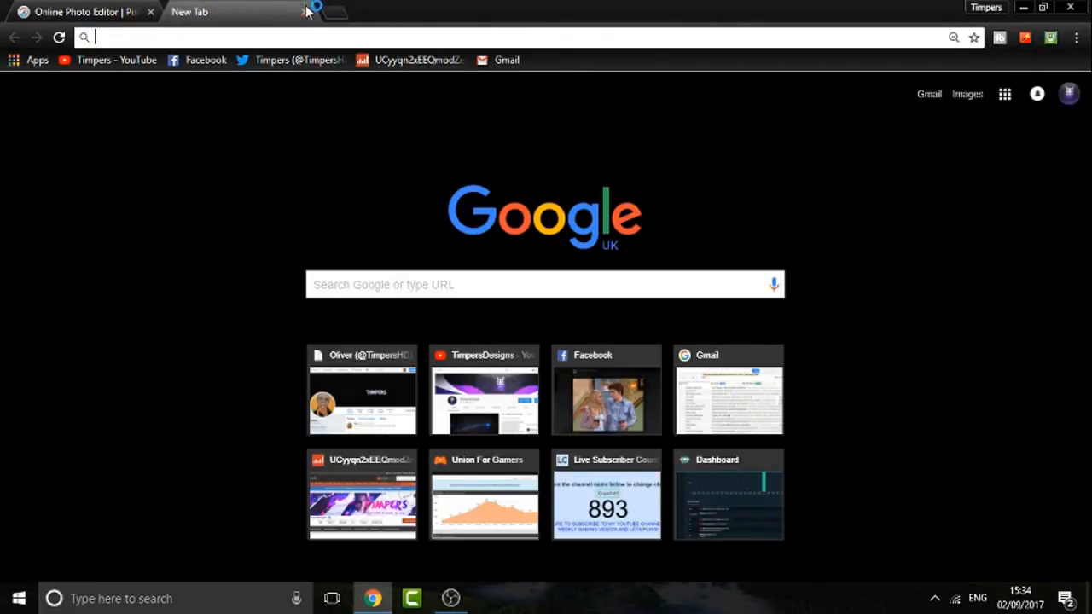
{"action": "left_click", "coordinate": [304, 12]}
{"action": "left_click_drag", "start_coordinate": [557, 287], "coordinate": [606, 463]}
{"action": "scroll", "coordinate": [569, 425], "scroll_direction": "up", "scroll_amount": 2}
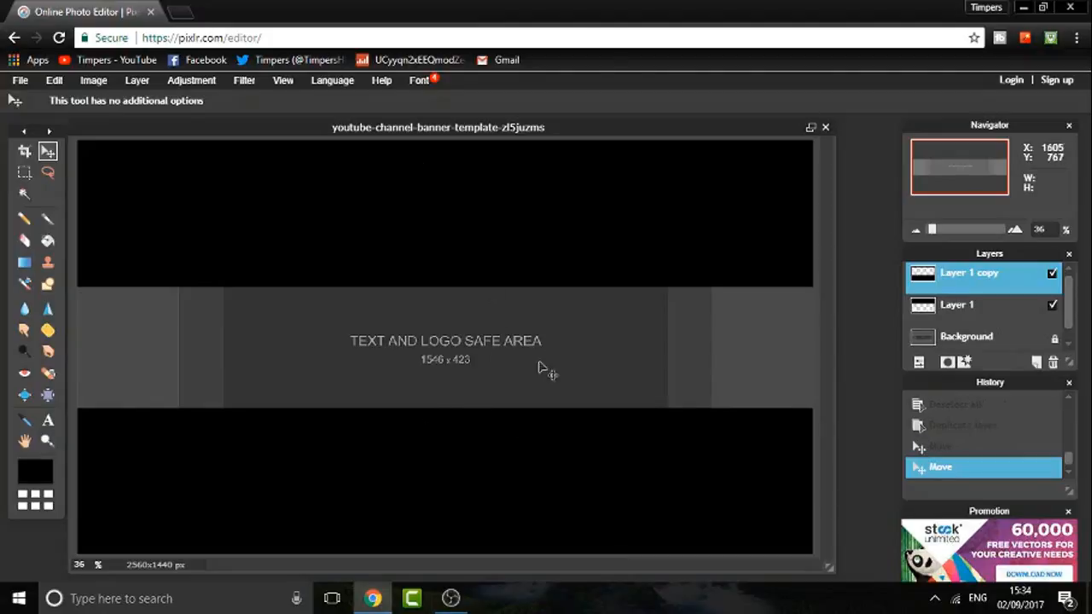
- Make the Background layer active and set the foreground colour to near-black 080808
{"action": "left_click", "coordinate": [999, 312]}
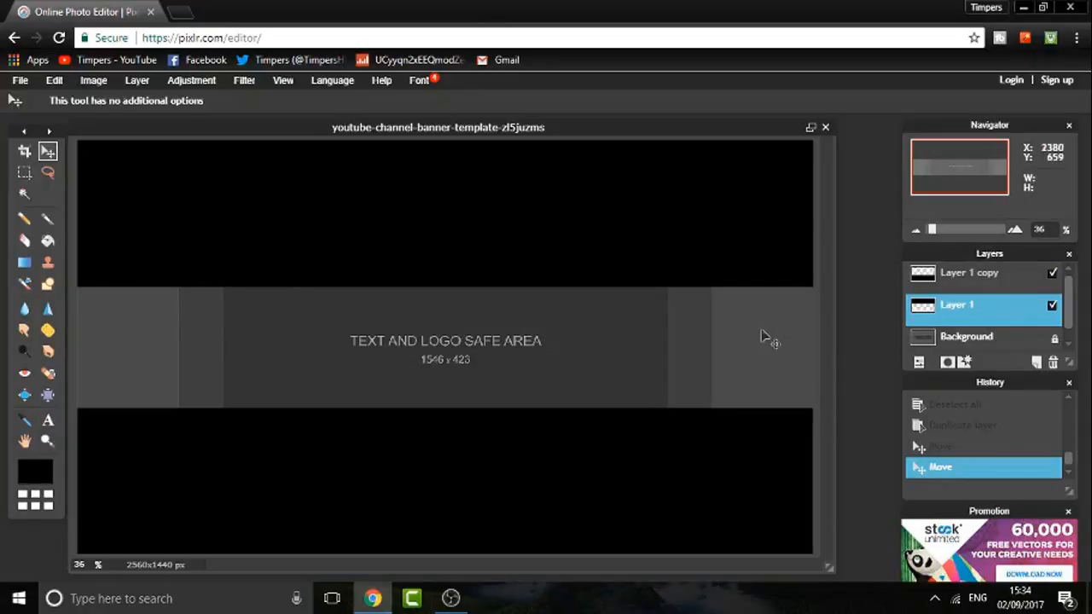
{"action": "left_click", "coordinate": [994, 336]}
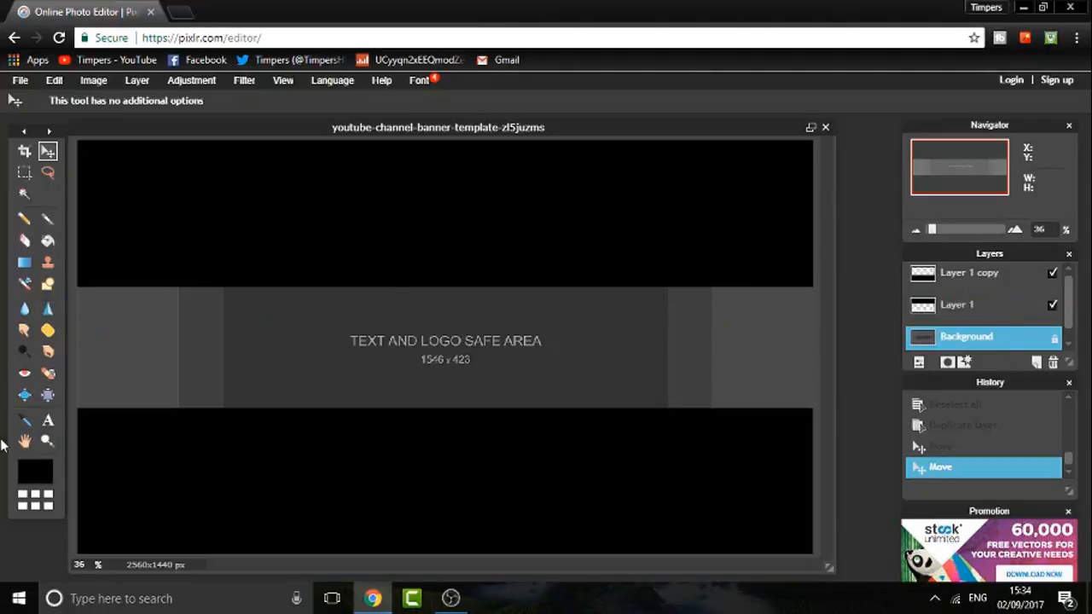
{"action": "left_click", "coordinate": [38, 474]}
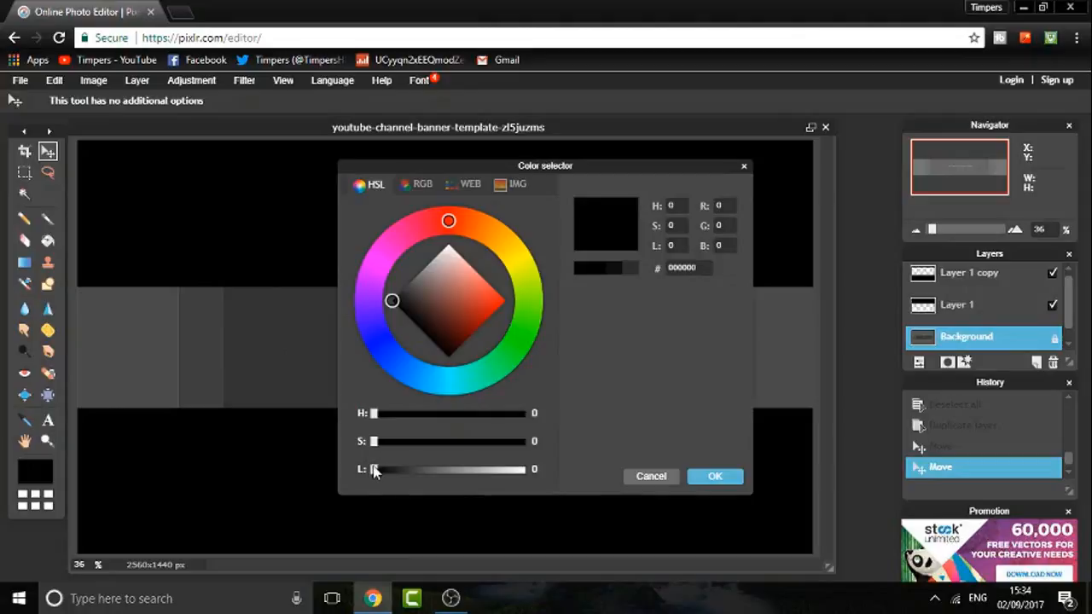
{"action": "left_click_drag", "start_coordinate": [376, 473], "coordinate": [379, 471]}
{"action": "left_click", "coordinate": [722, 472]}
- Add a new layer directly above the Background and fill it with the near-black foreground colour
{"action": "key", "text": "Delete"}
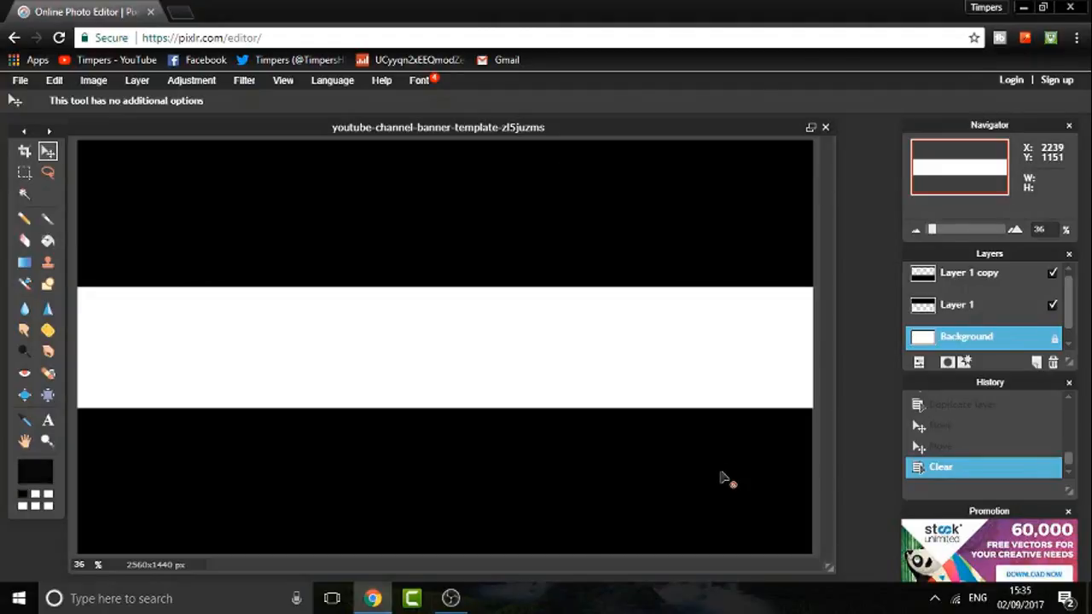
{"action": "key", "text": "ctrl+z"}
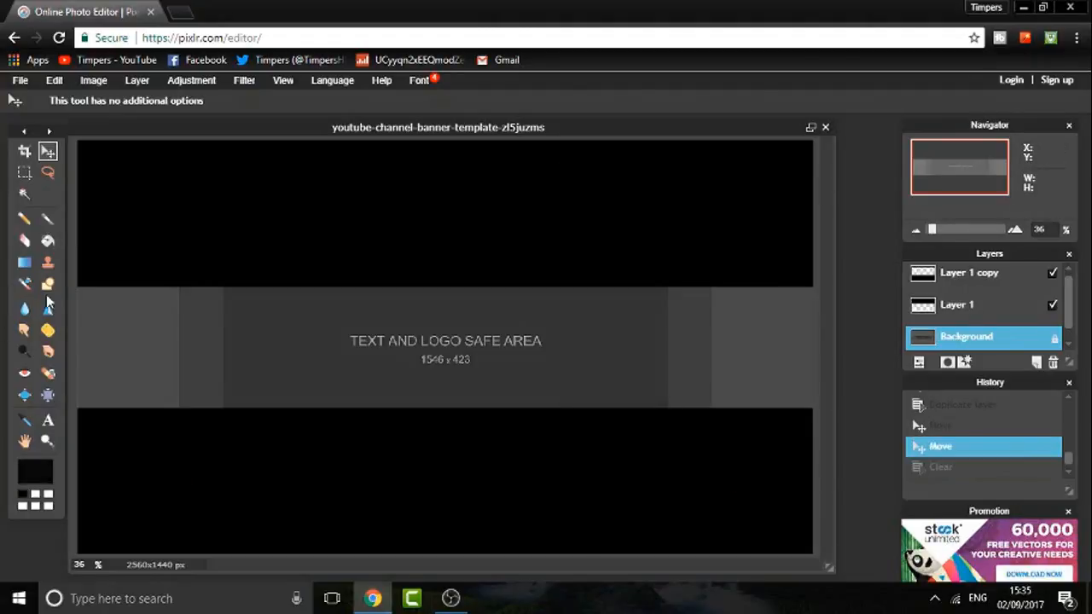
{"action": "left_click", "coordinate": [47, 240]}
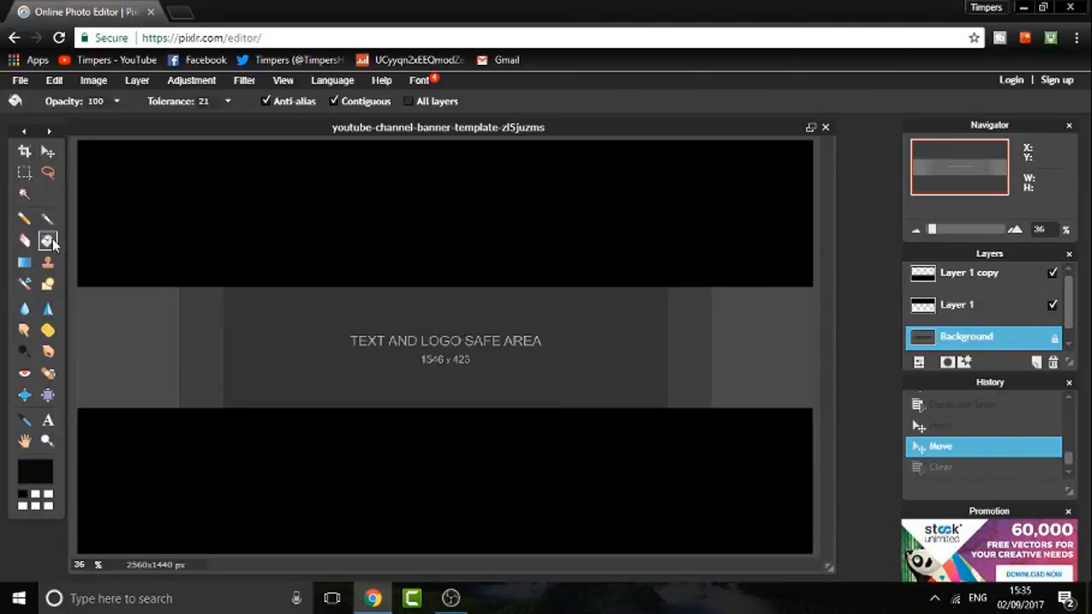
{"action": "left_click", "coordinate": [1039, 362]}
{"action": "left_click", "coordinate": [518, 345]}
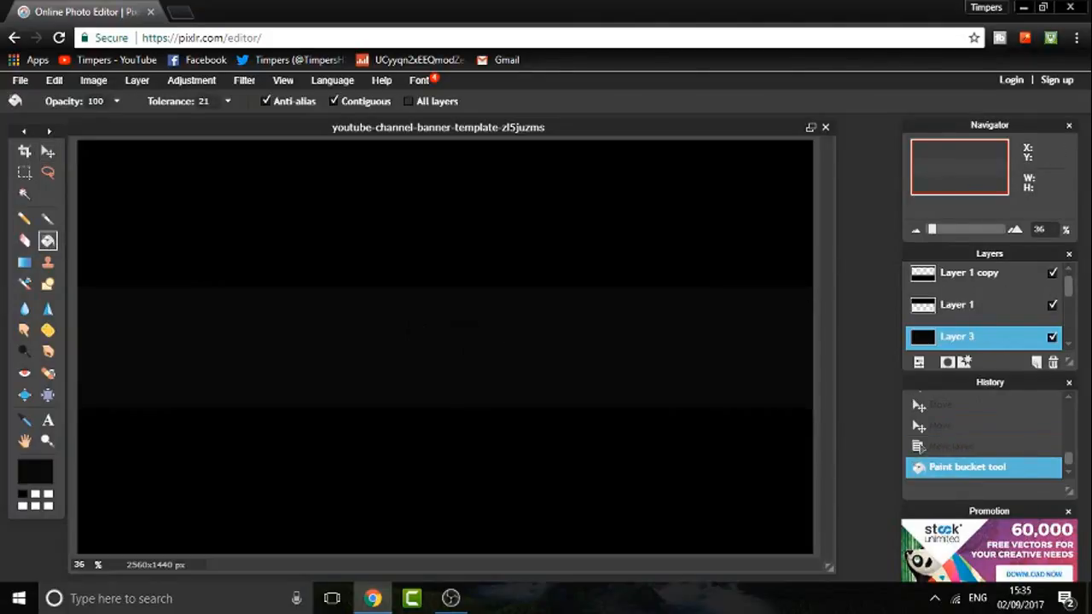
{"action": "left_click", "coordinate": [47, 151]}
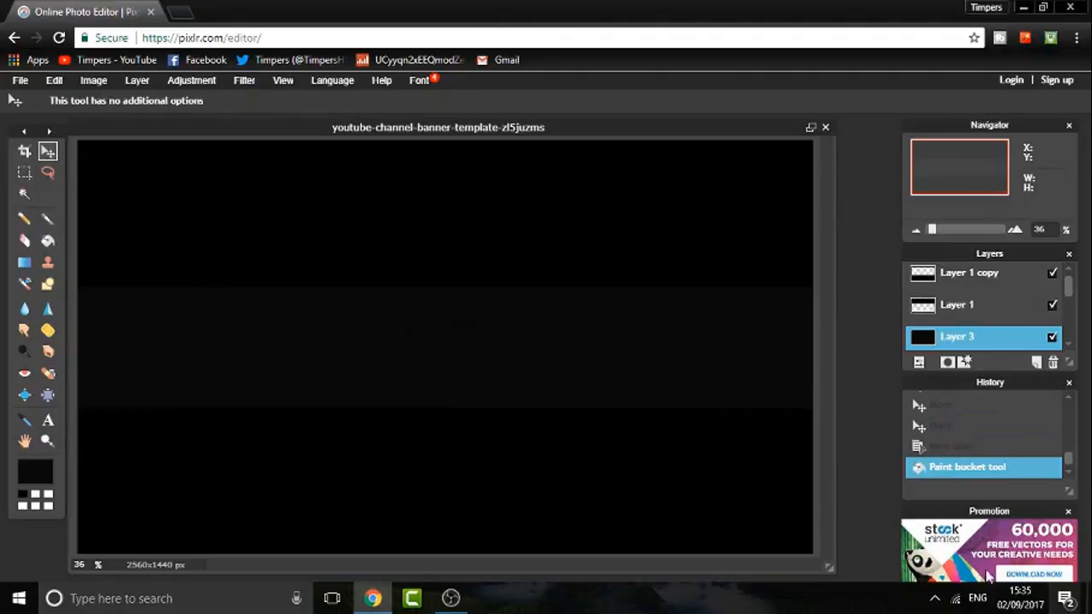
- Add another layer above the near-black fill and set up the soft round 200 brush preset with a diameter of 999
{"action": "left_click", "coordinate": [1036, 362]}
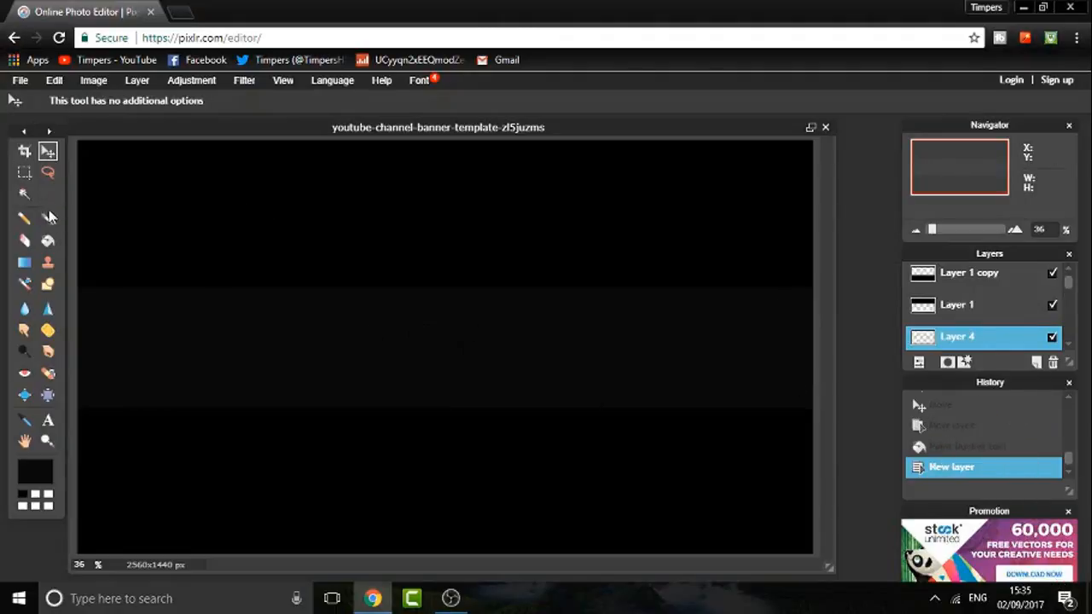
{"action": "left_click", "coordinate": [47, 220]}
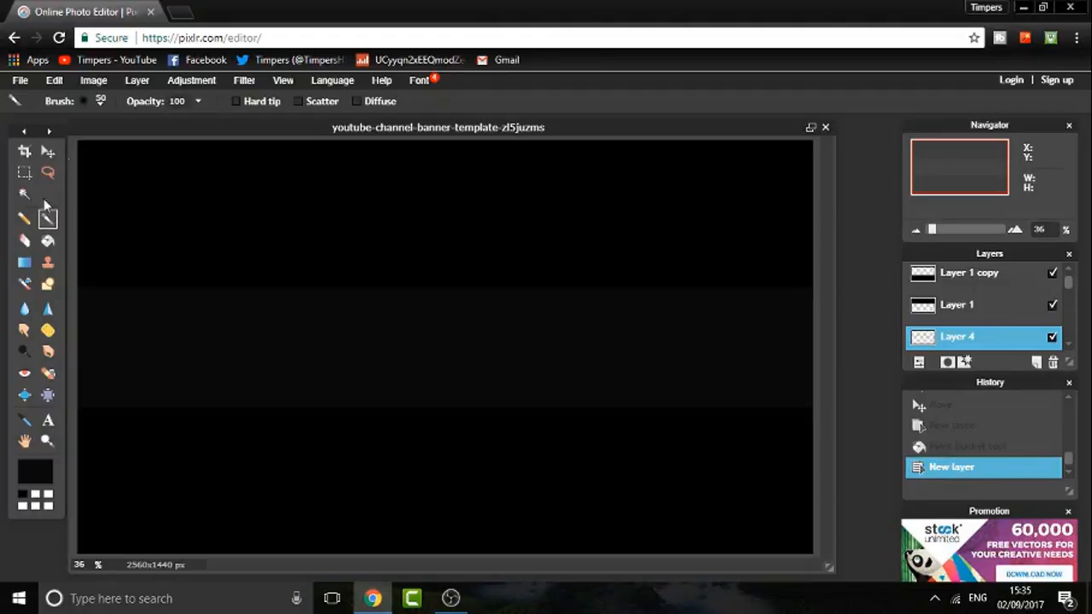
{"action": "left_click", "coordinate": [101, 101]}
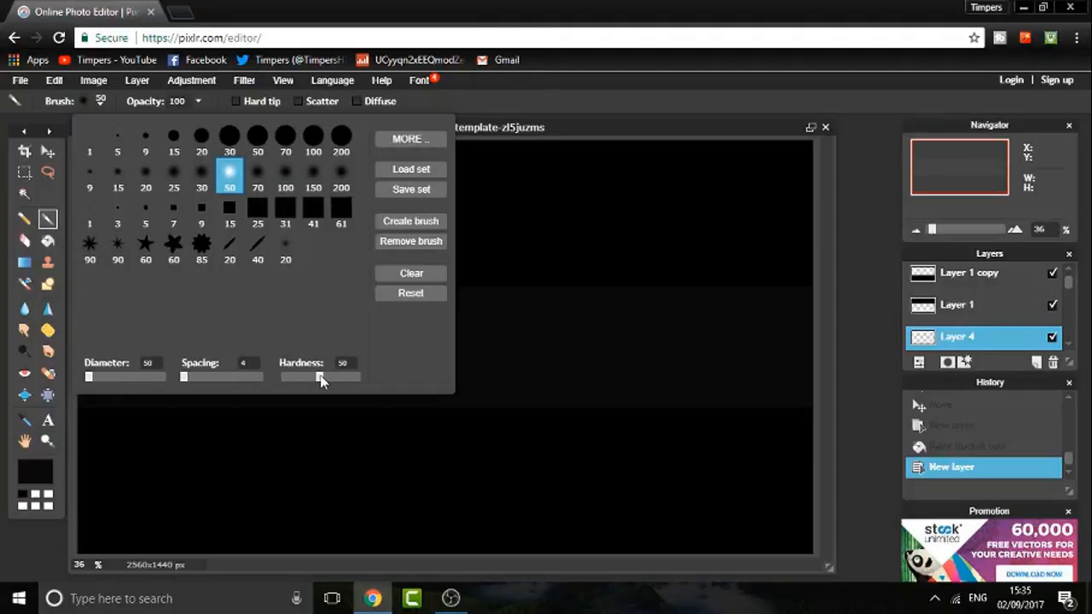
{"action": "left_click", "coordinate": [550, 282]}
{"action": "key", "text": "ctrl+z"}
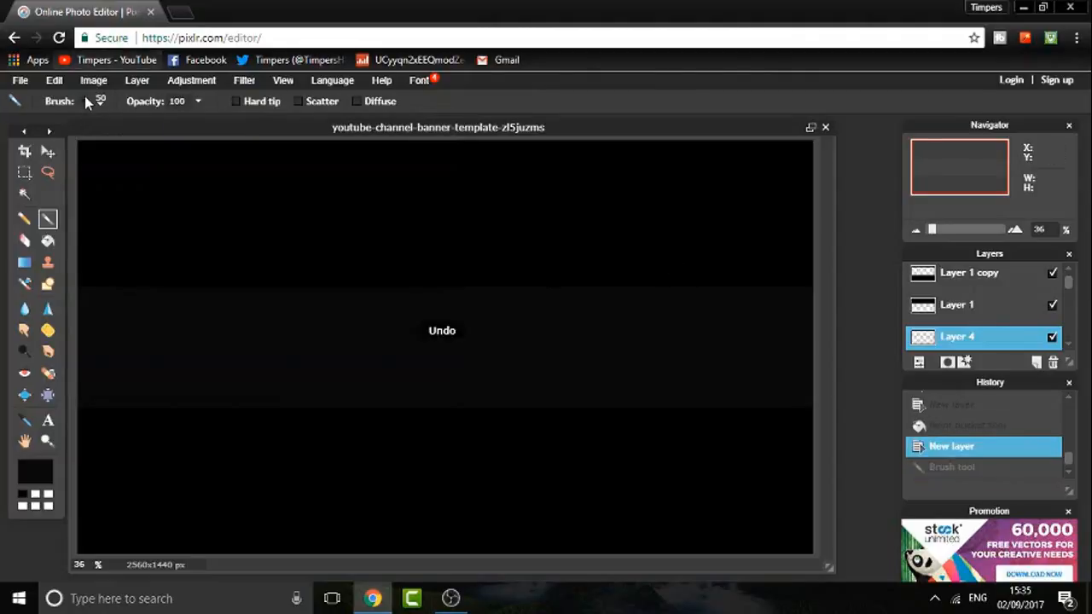
{"action": "left_click", "coordinate": [101, 100]}
{"action": "left_click", "coordinate": [345, 182]}
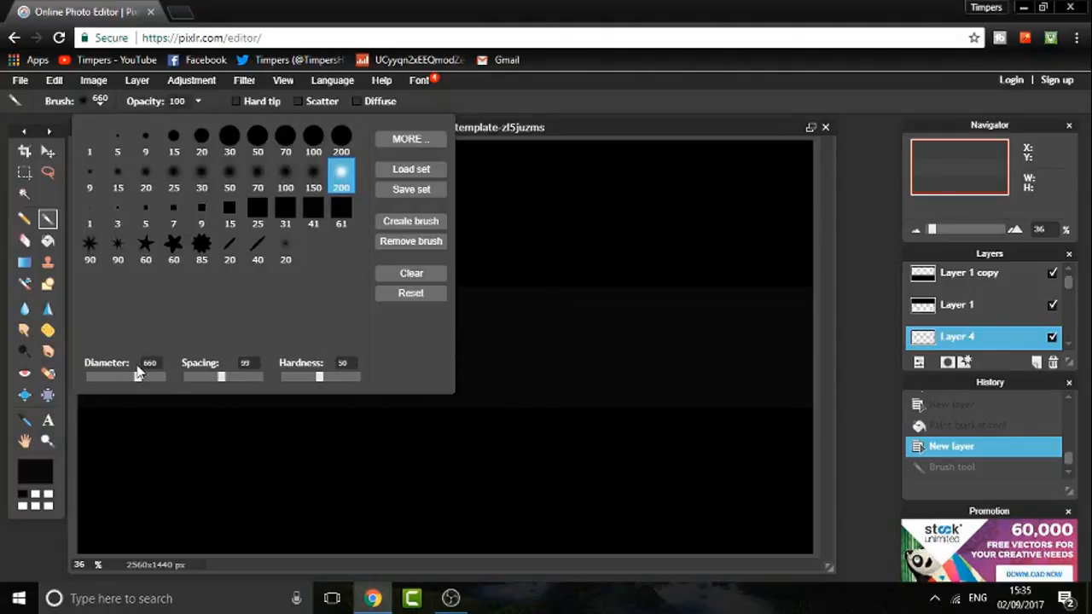
{"action": "left_click_drag", "start_coordinate": [146, 372], "coordinate": [165, 377]}
{"action": "left_click", "coordinate": [569, 213]}
{"action": "key", "text": "ctrl+z"}
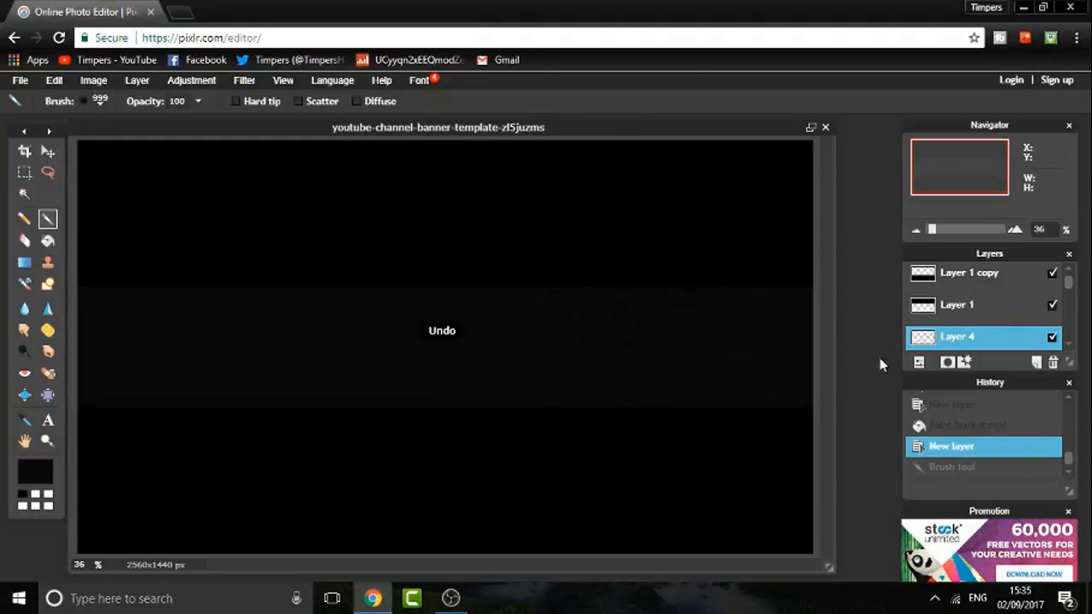
- Set the foreground colour to white (ffffff) and paint one soft dab over the middle band's upper edge at its centre
{"action": "left_click", "coordinate": [36, 474]}
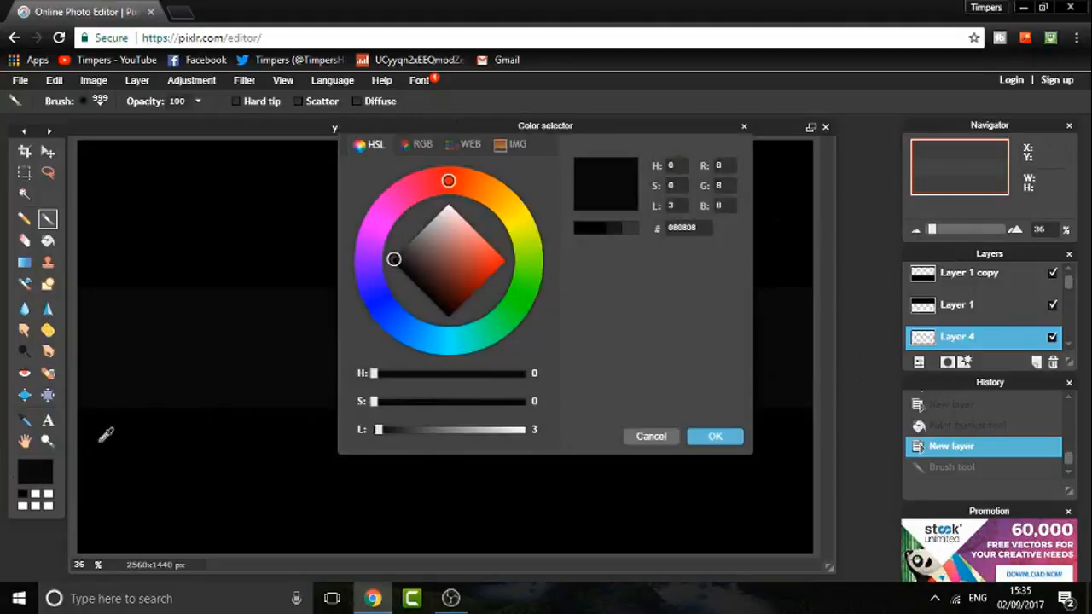
{"action": "left_click_drag", "start_coordinate": [387, 433], "coordinate": [549, 437]}
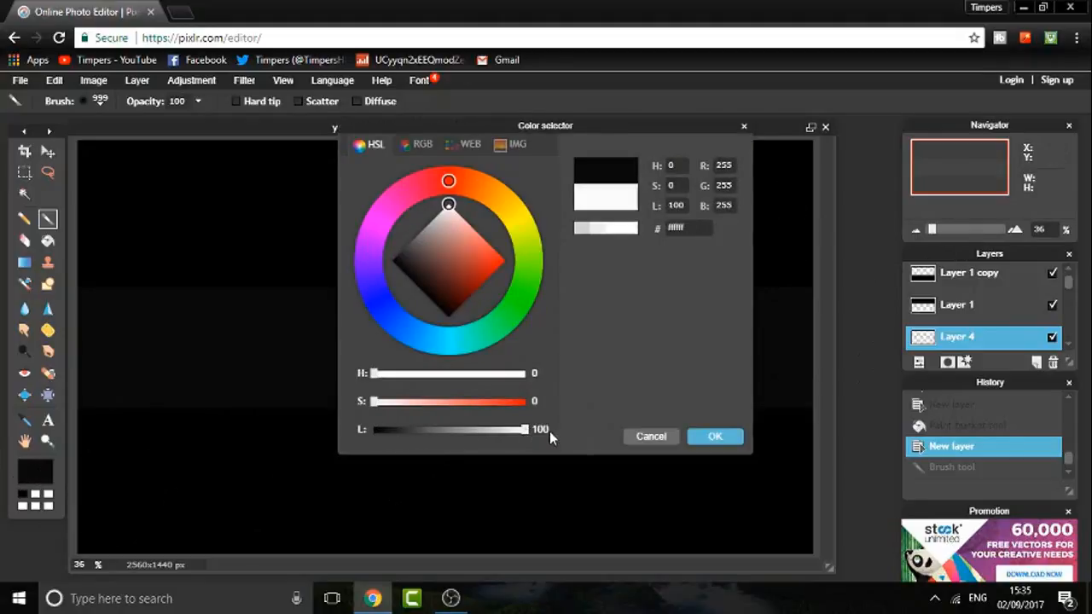
{"action": "left_click", "coordinate": [714, 435]}
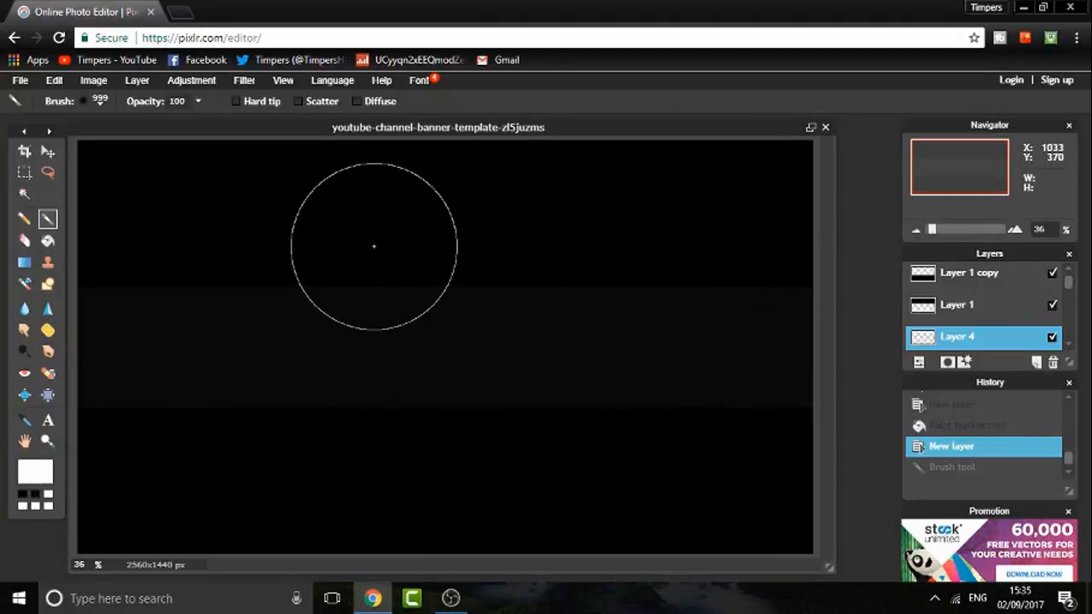
{"action": "key", "text": "ctrl+minus"}
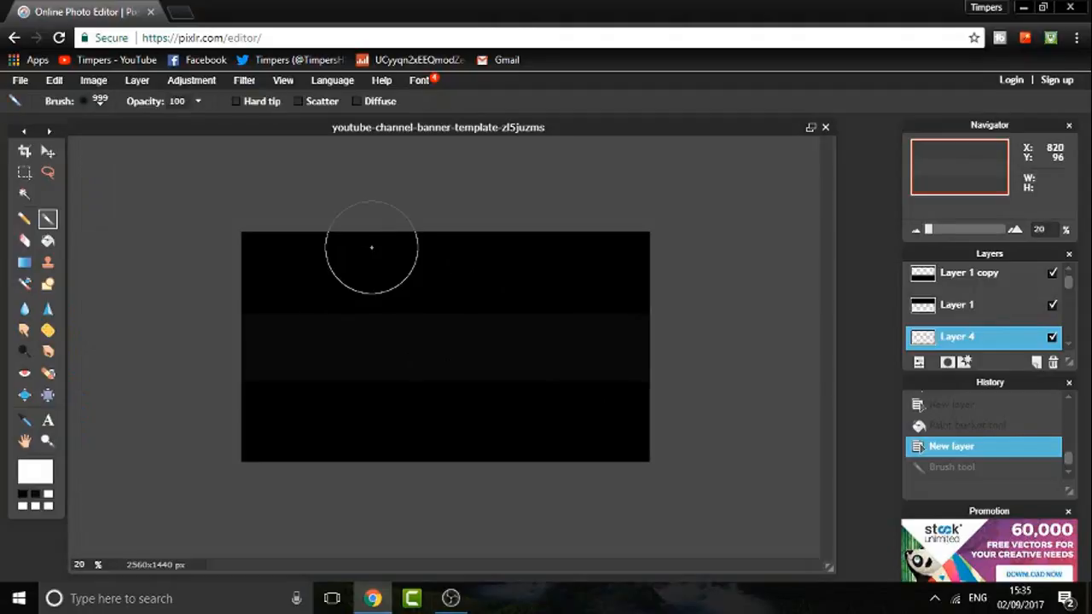
{"action": "left_click", "coordinate": [450, 281]}
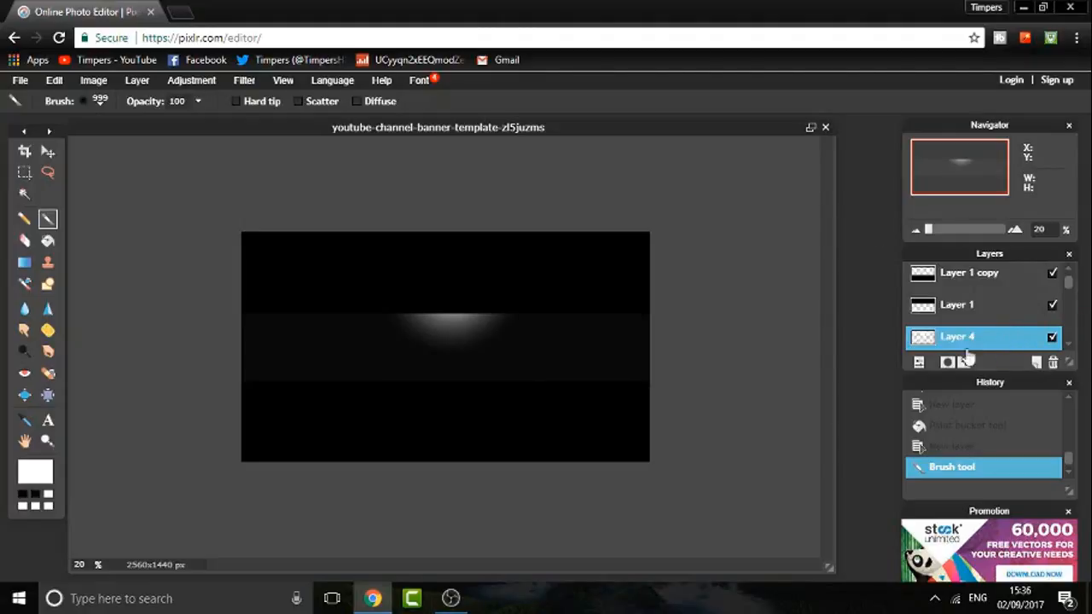
- Lower the opacity of the white glow layer, Layer 4, to 21
{"action": "left_click", "coordinate": [917, 363]}
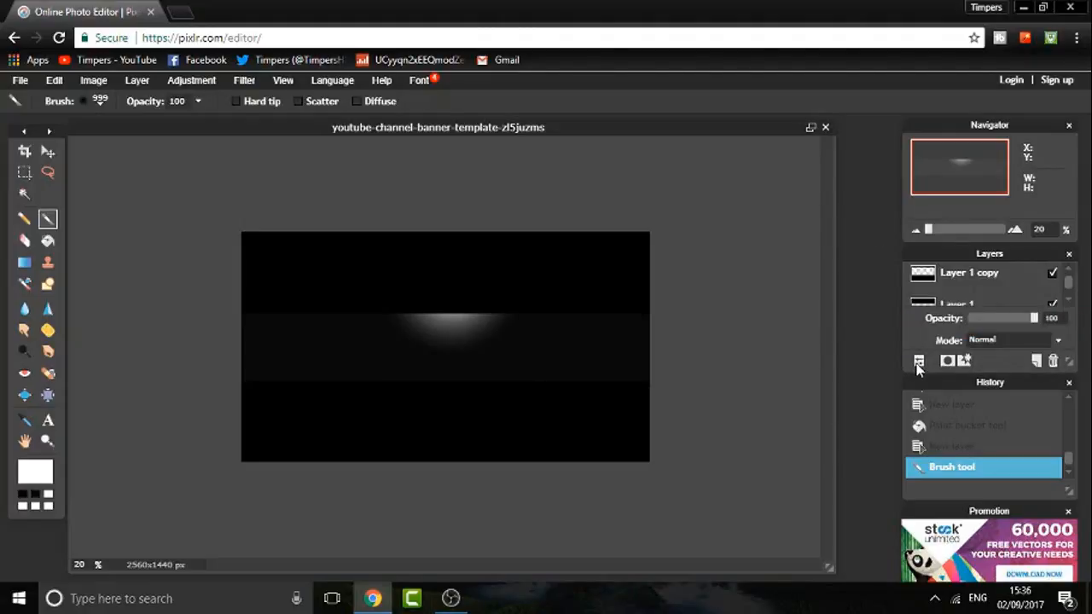
{"action": "left_click", "coordinate": [919, 364]}
{"action": "left_click", "coordinate": [918, 363]}
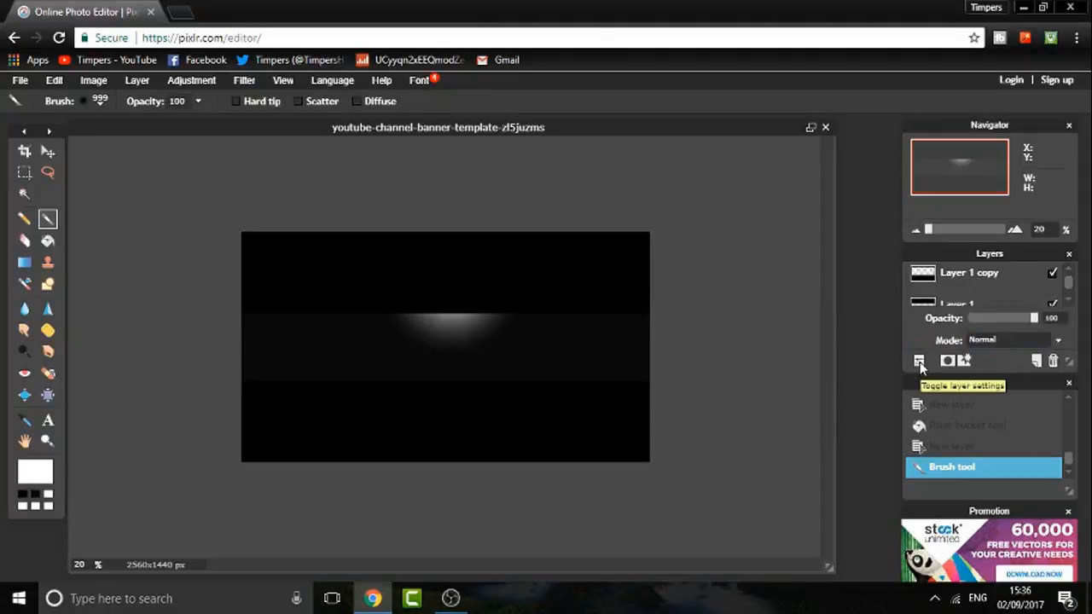
{"action": "left_click_drag", "start_coordinate": [1033, 321], "coordinate": [978, 318]}
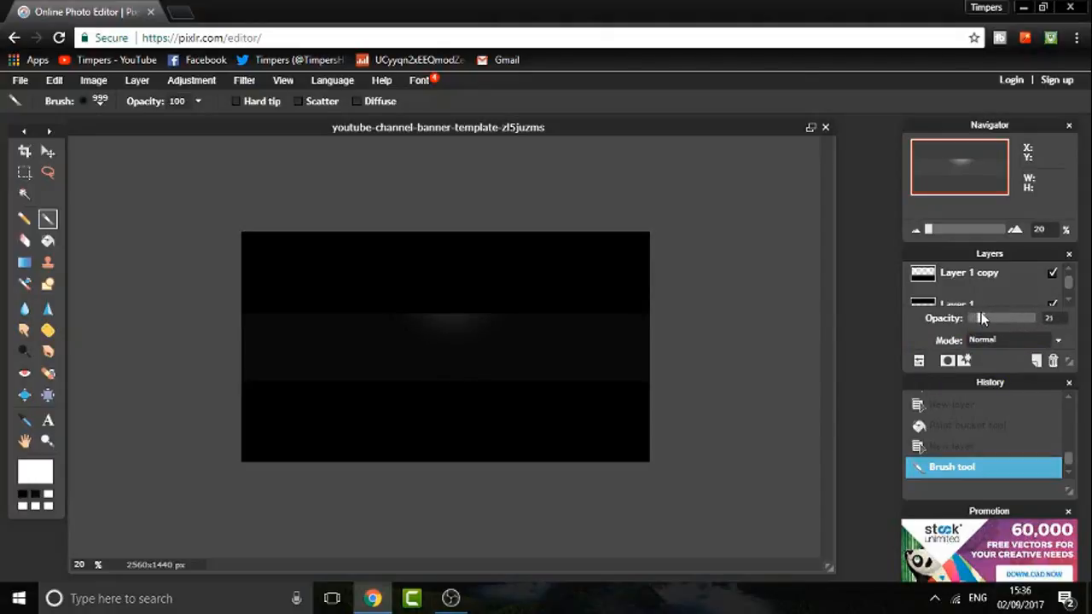
{"action": "scroll", "coordinate": [369, 276], "scroll_direction": "up", "scroll_amount": 3}
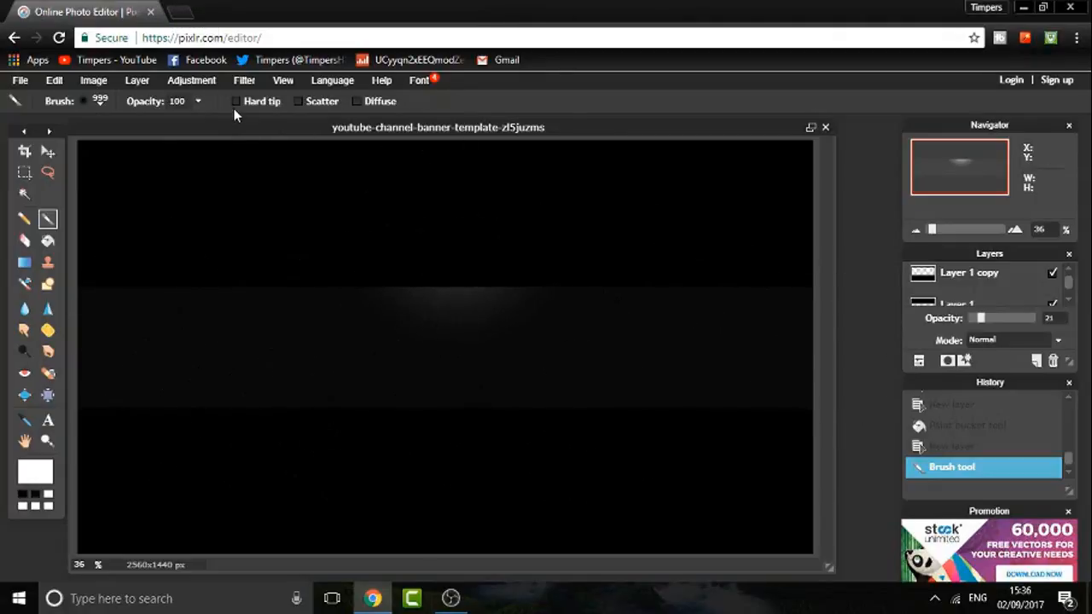
- Search Google Images for "call of duty ww2 background" in a new browser tab and open the picture of soldiers in a forest
{"action": "left_click", "coordinate": [177, 10]}
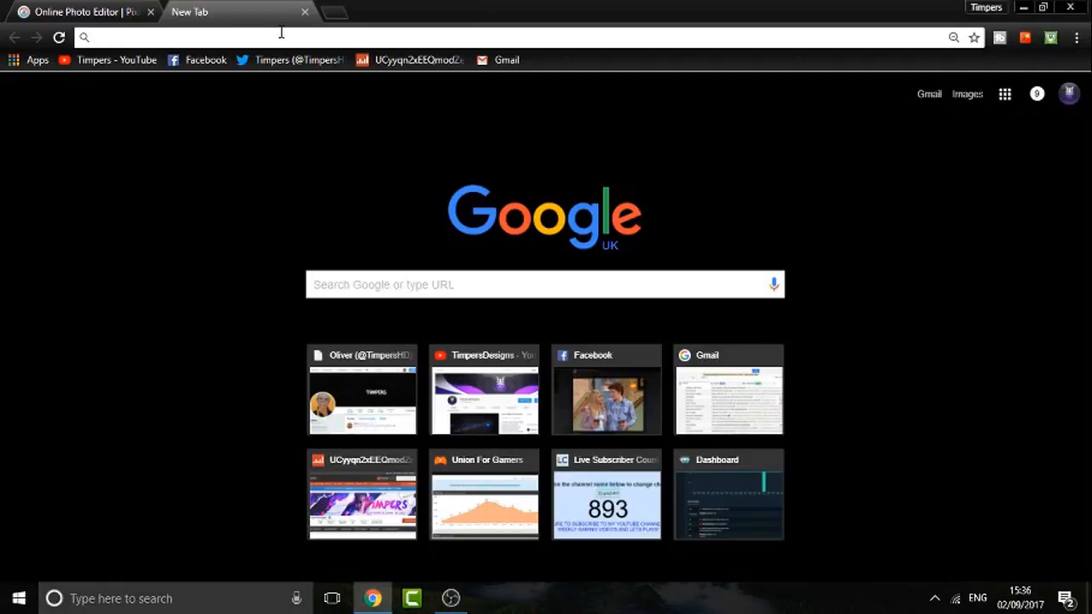
{"action": "type", "text": "call of duty "}
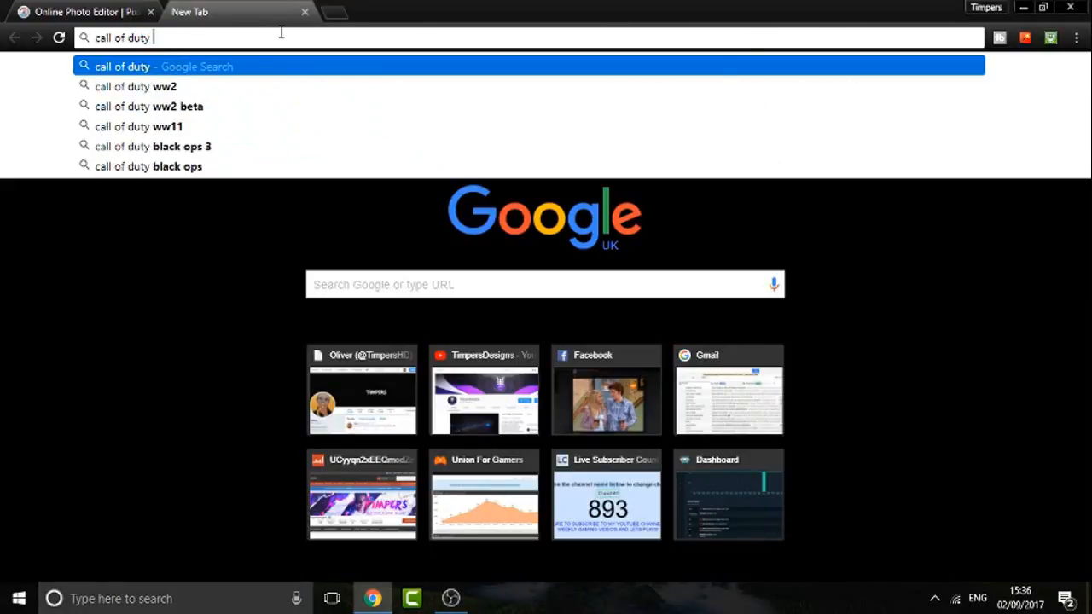
{"action": "type", "text": "ww2 backgro"}
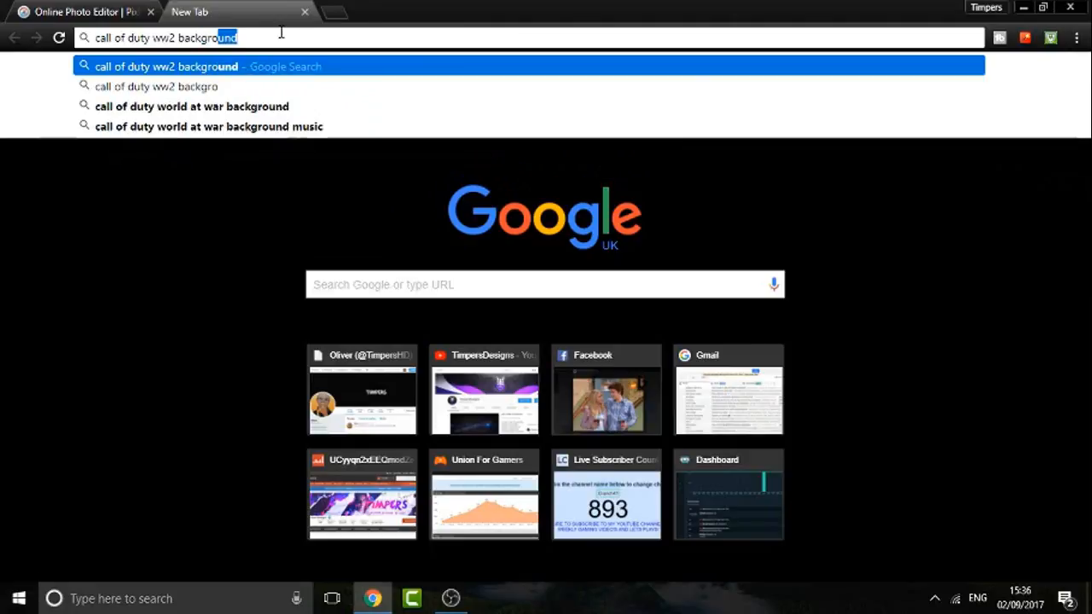
{"action": "type", "text": "und"}
{"action": "key", "text": "Return"}
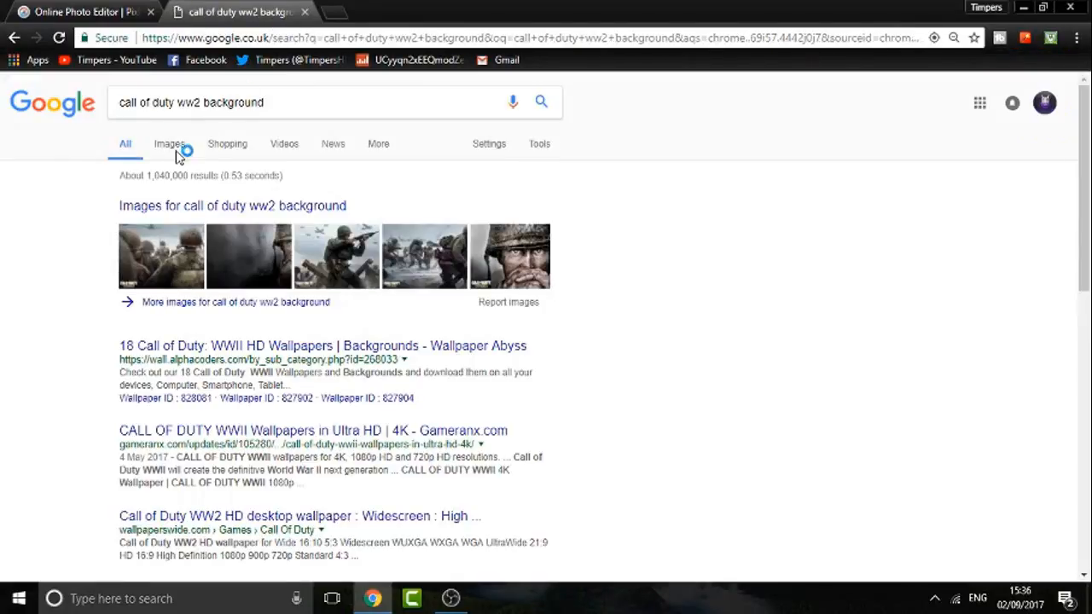
{"action": "left_click", "coordinate": [175, 149]}
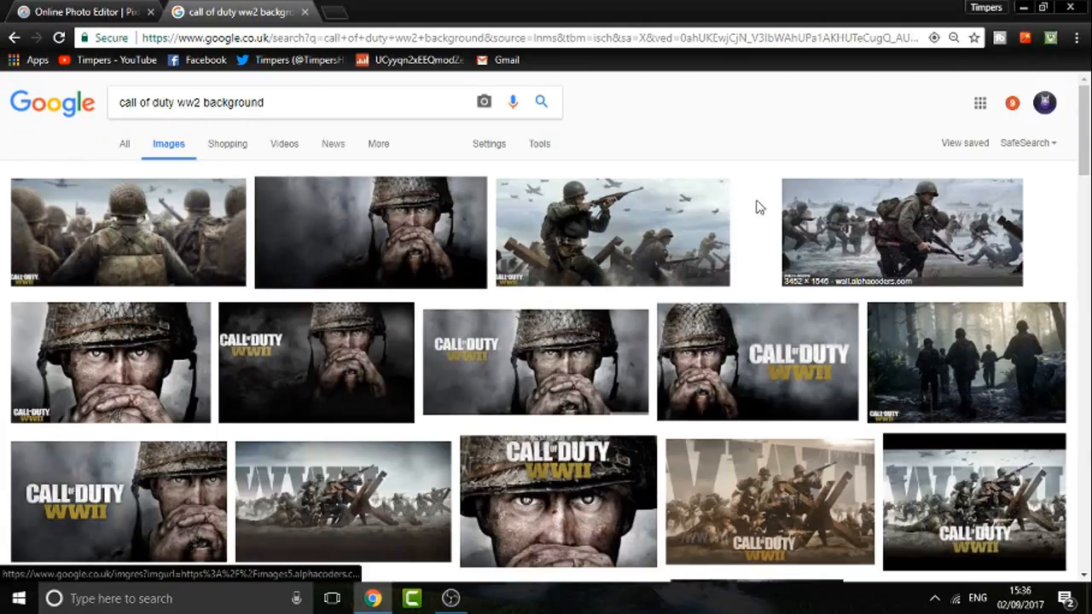
{"action": "left_click", "coordinate": [980, 379]}
{"action": "right_click", "coordinate": [325, 138]}
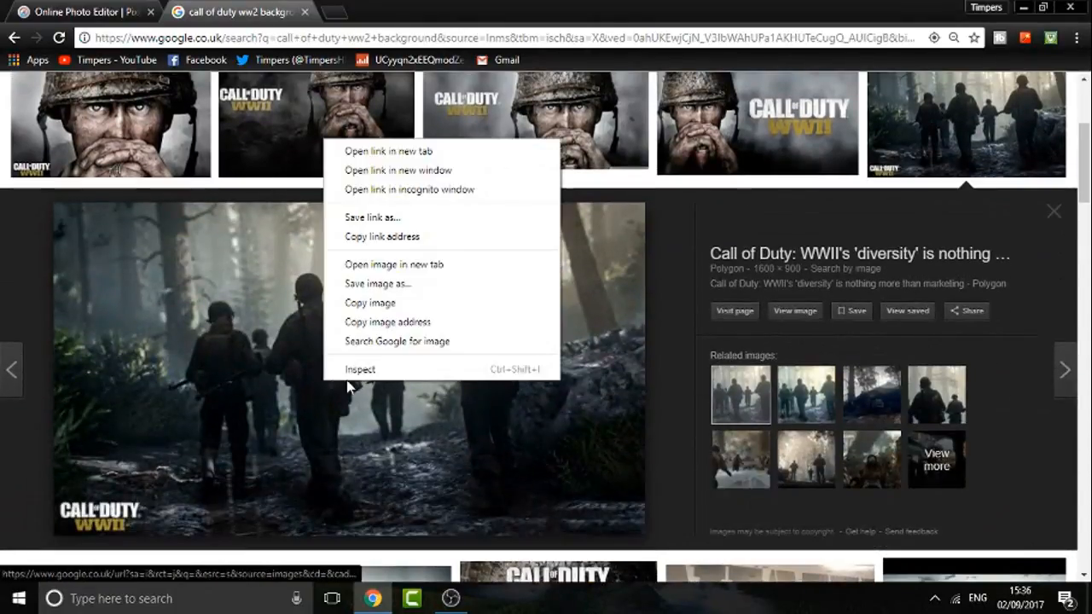
{"action": "left_click", "coordinate": [376, 283]}
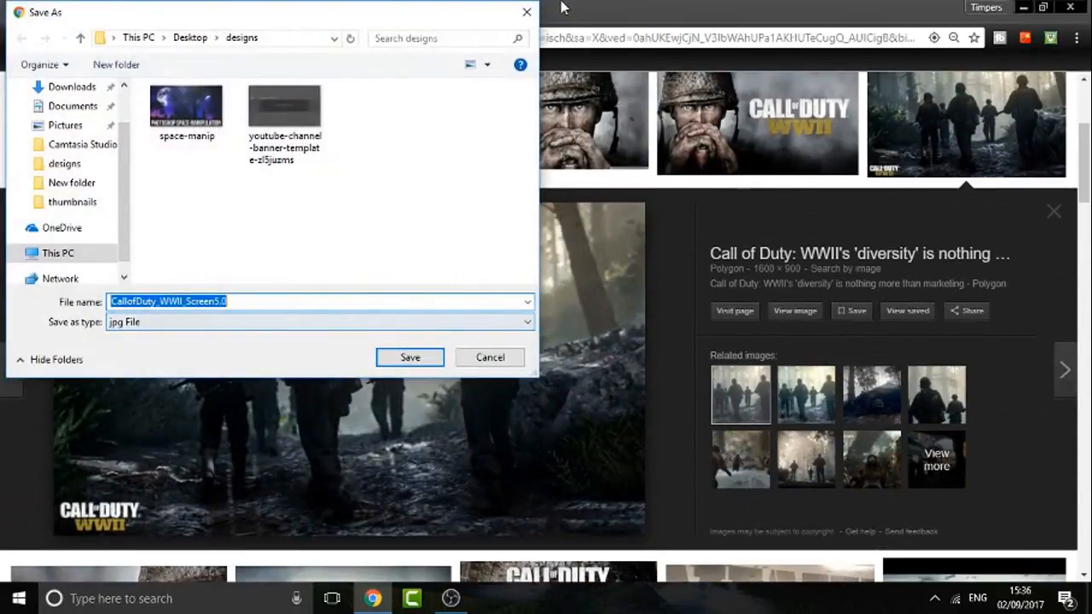
{"action": "key", "text": "Return"}
{"action": "right_click", "coordinate": [438, 420]}
{"action": "left_click", "coordinate": [482, 348]}
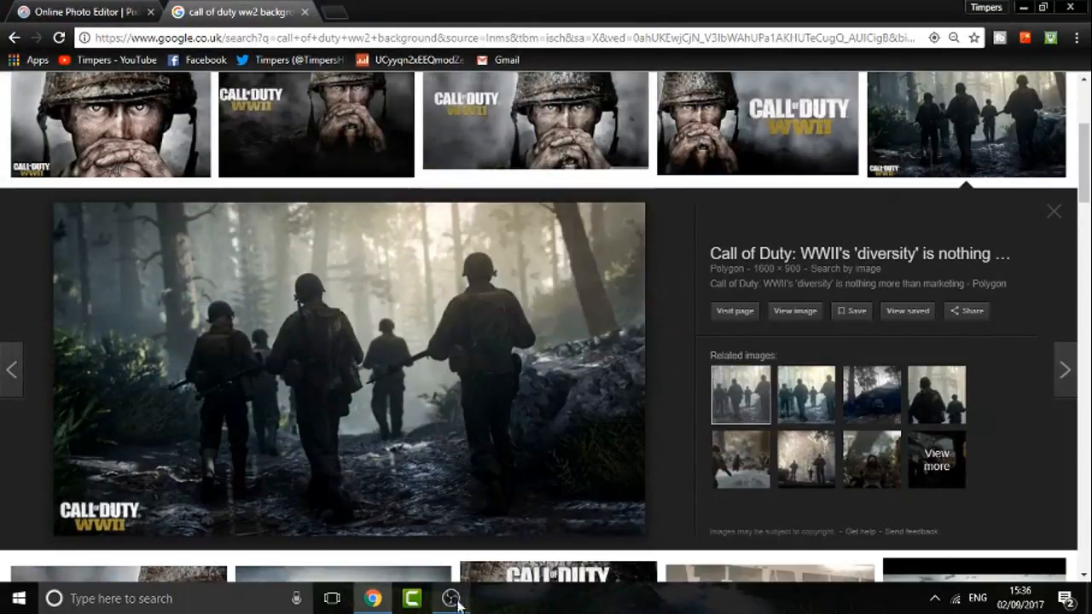
- Switch back to the Pixlr editor, hide the layer settings and select Layer 4, keeping it directly beneath Layer 1
{"action": "left_click", "coordinate": [12, 9]}
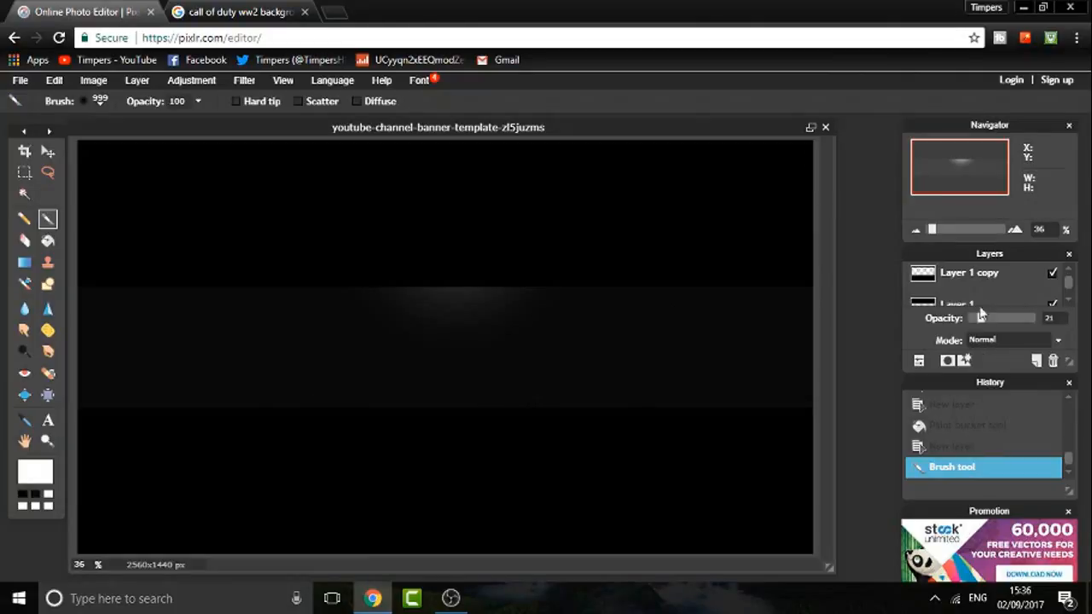
{"action": "left_click", "coordinate": [919, 363]}
{"action": "left_click_drag", "start_coordinate": [979, 327], "coordinate": [985, 296]}
{"action": "left_click", "coordinate": [974, 338]}
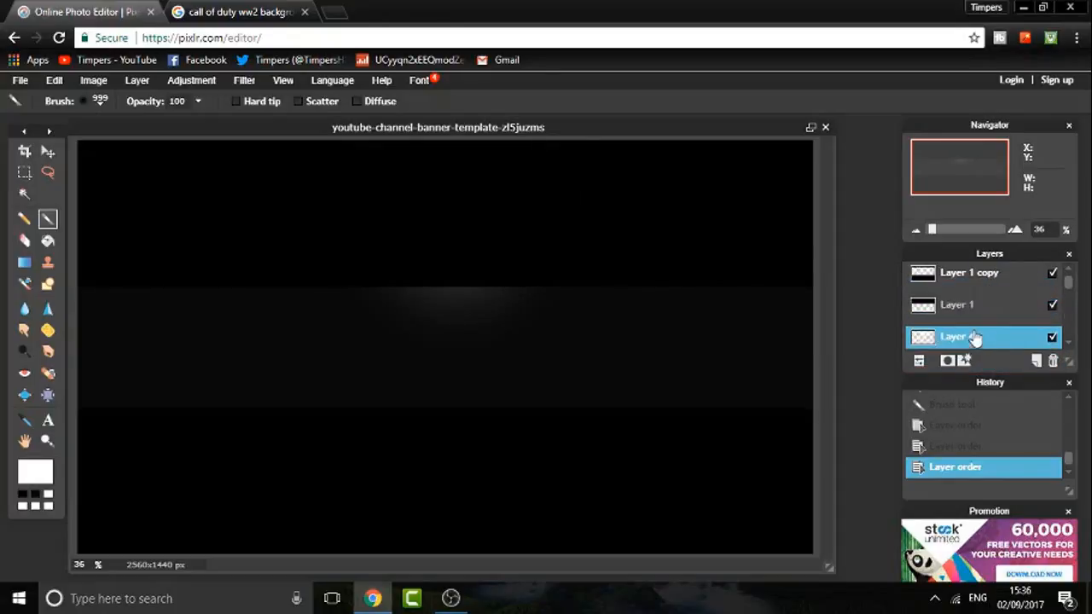
- Switch to the image search and save the forest soldiers picture as CallofDuty_WWII_Screen5.0 in the designs folder, as a jpg file
{"action": "left_click", "coordinate": [238, 12]}
{"action": "right_click", "coordinate": [382, 196]}
{"action": "left_click", "coordinate": [430, 357]}
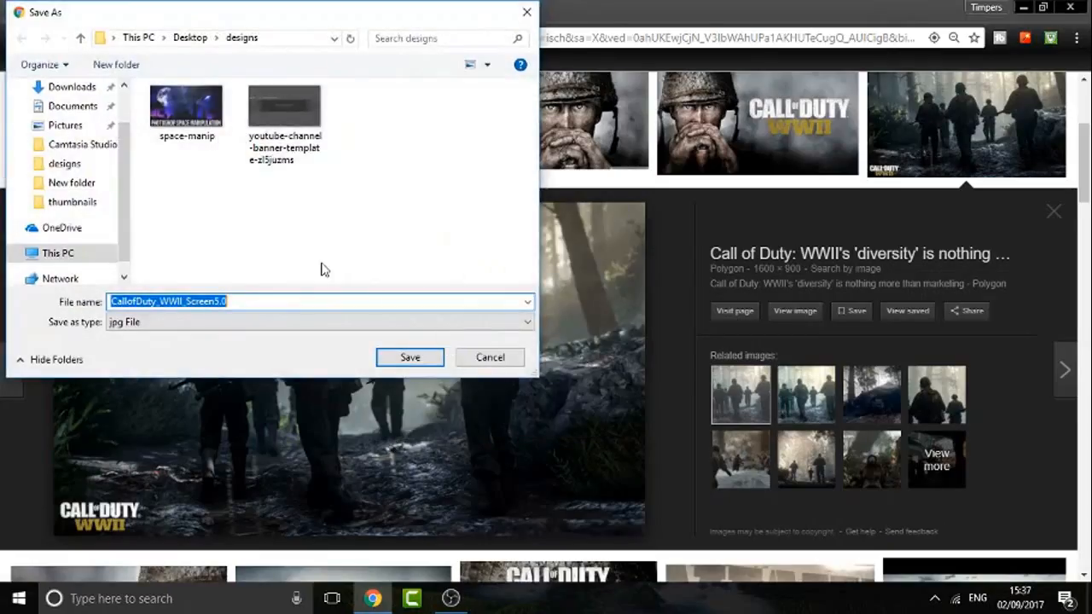
{"action": "left_click", "coordinate": [435, 356]}
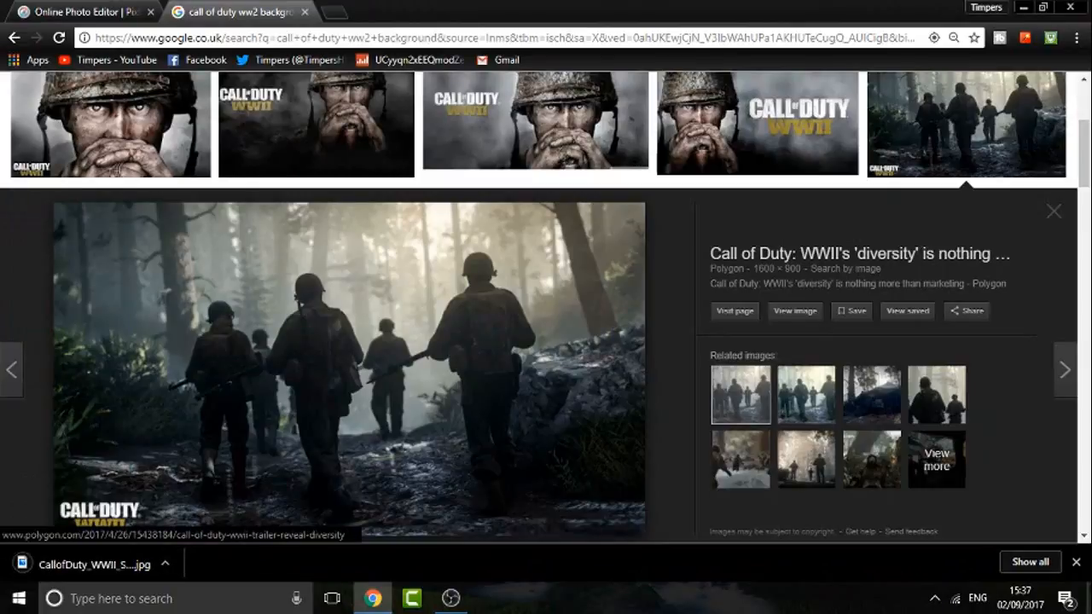
{"action": "left_click", "coordinate": [1075, 561]}
- Switch back to Pixlr and open the saved CallofDuty_WWII_Screen5 picture from the computer
{"action": "left_click", "coordinate": [90, 12]}
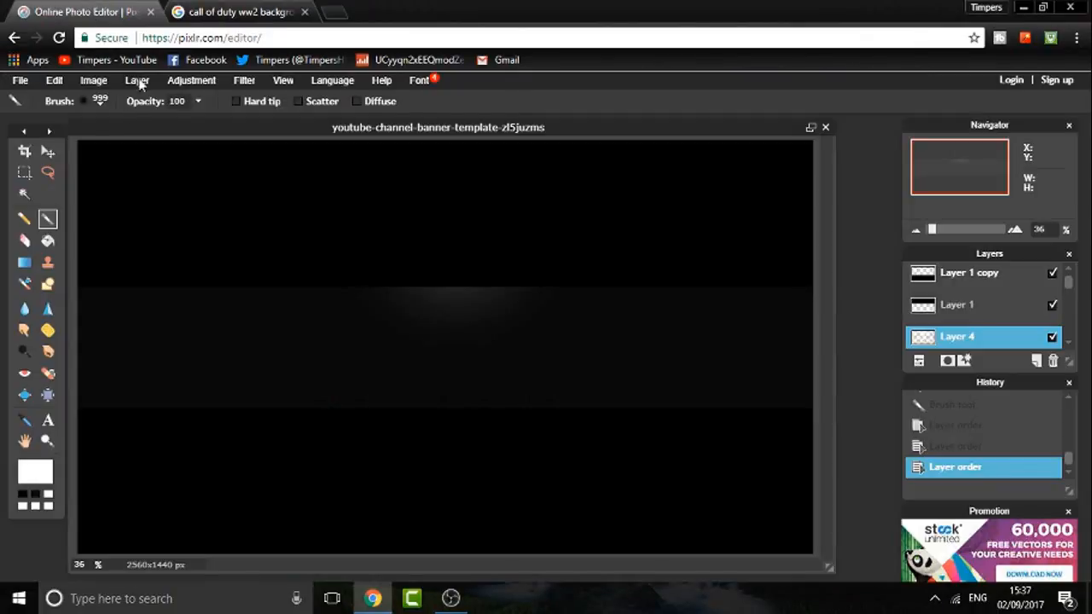
{"action": "left_click", "coordinate": [20, 81]}
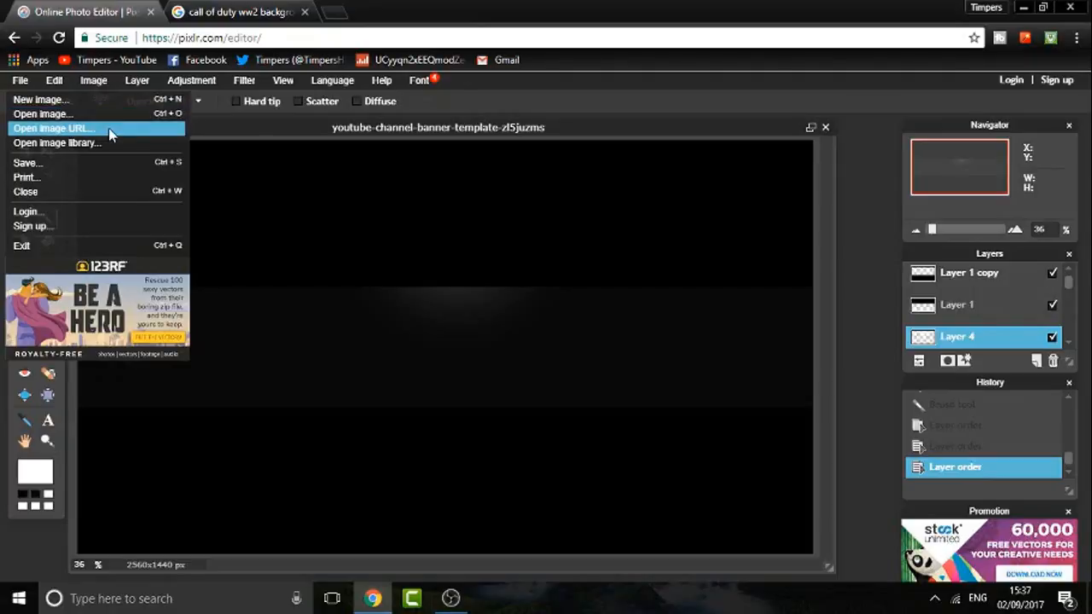
{"action": "left_click", "coordinate": [51, 114]}
{"action": "double_click", "coordinate": [364, 147]}
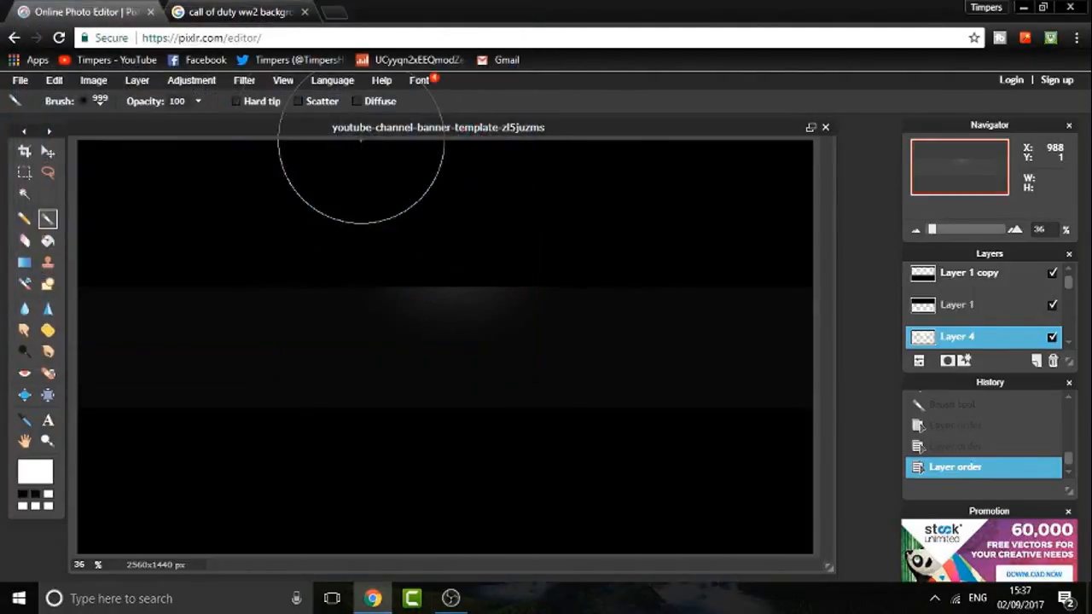
- Copy the Call of Duty picture's Background layer into the banner document as a new layer, repositioning the picture window to reach the banner
{"action": "left_click", "coordinate": [48, 151]}
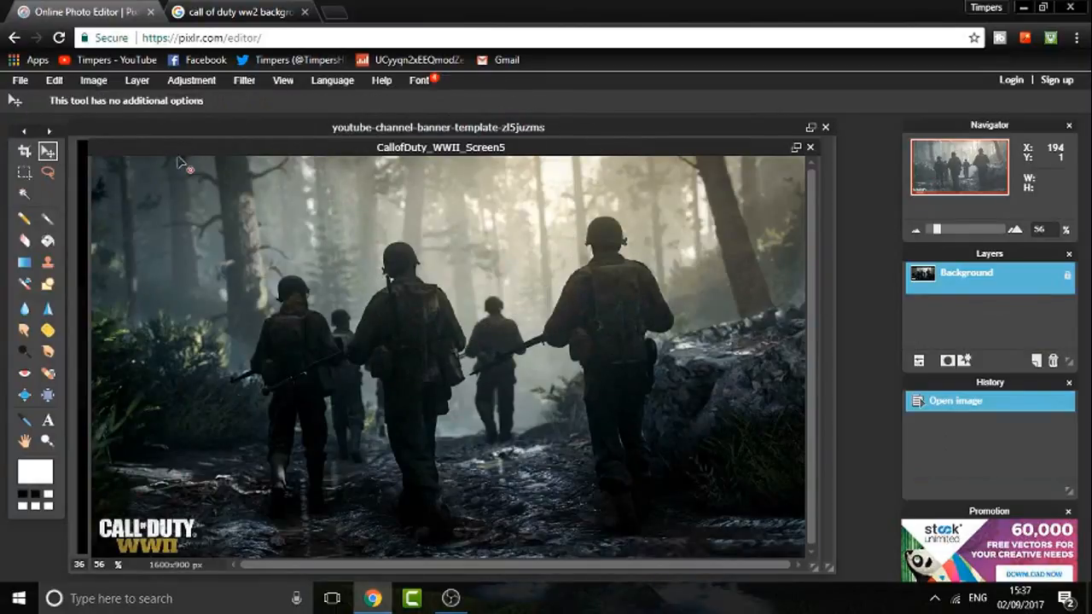
{"action": "left_click_drag", "start_coordinate": [345, 147], "coordinate": [517, 237]}
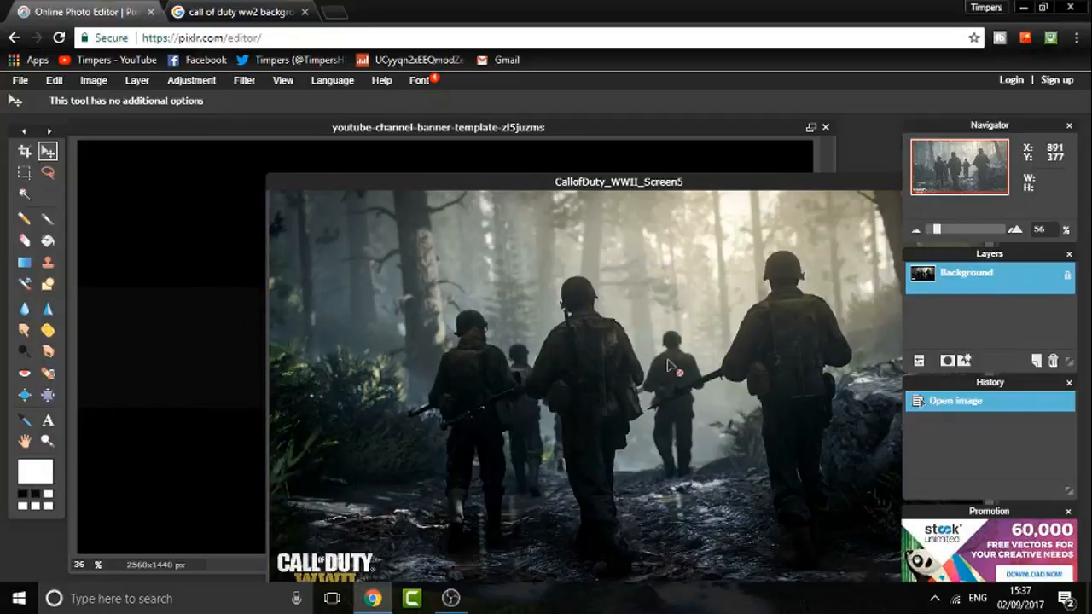
{"action": "right_click", "coordinate": [490, 351]}
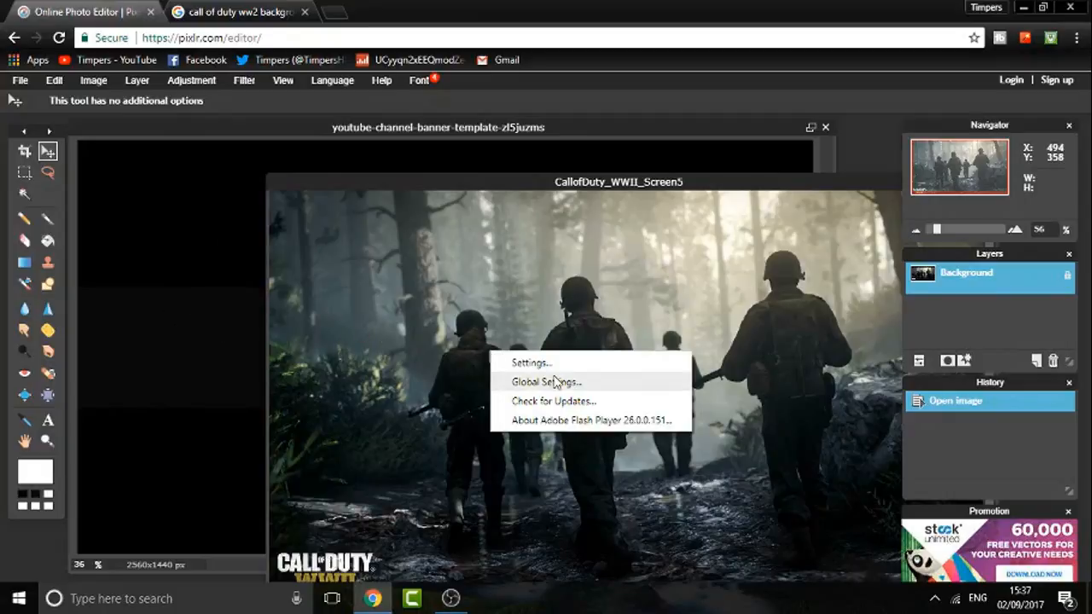
{"action": "key", "text": "Escape"}
{"action": "left_click_drag", "start_coordinate": [363, 186], "coordinate": [119, 119]}
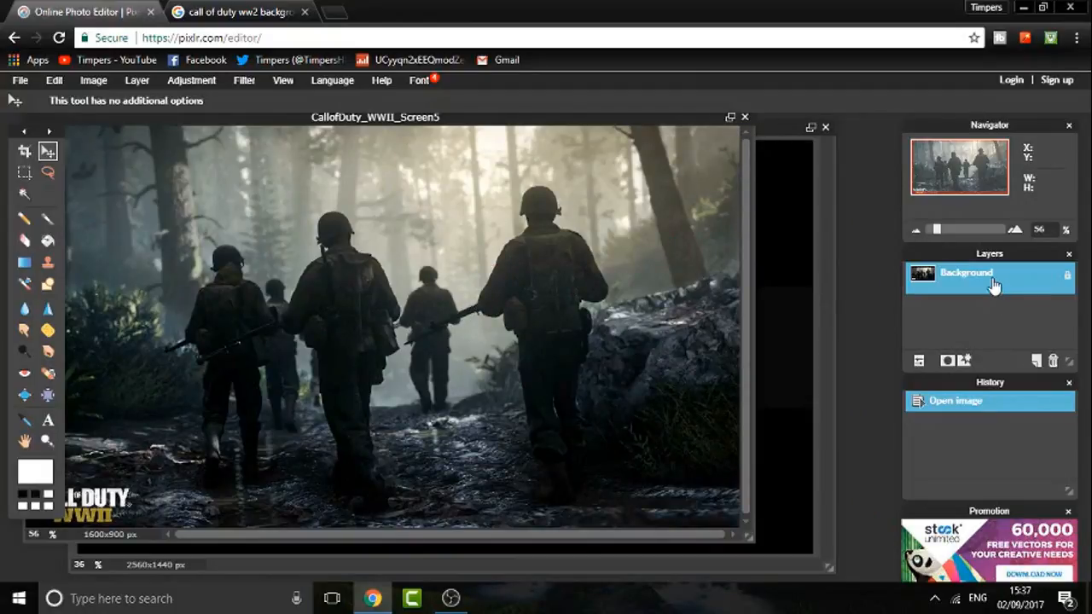
{"action": "left_click_drag", "start_coordinate": [994, 285], "coordinate": [785, 260]}
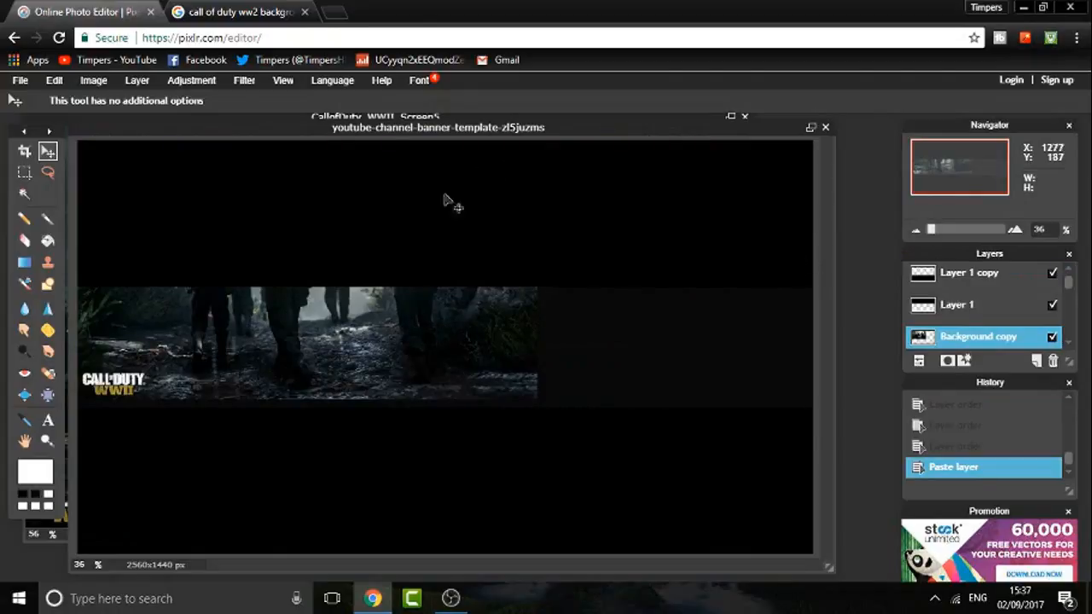
- Centre the pasted soldiers picture horizontally in the middle band and place its layer directly beneath Layer 4
{"action": "left_click_drag", "start_coordinate": [205, 346], "coordinate": [346, 356]}
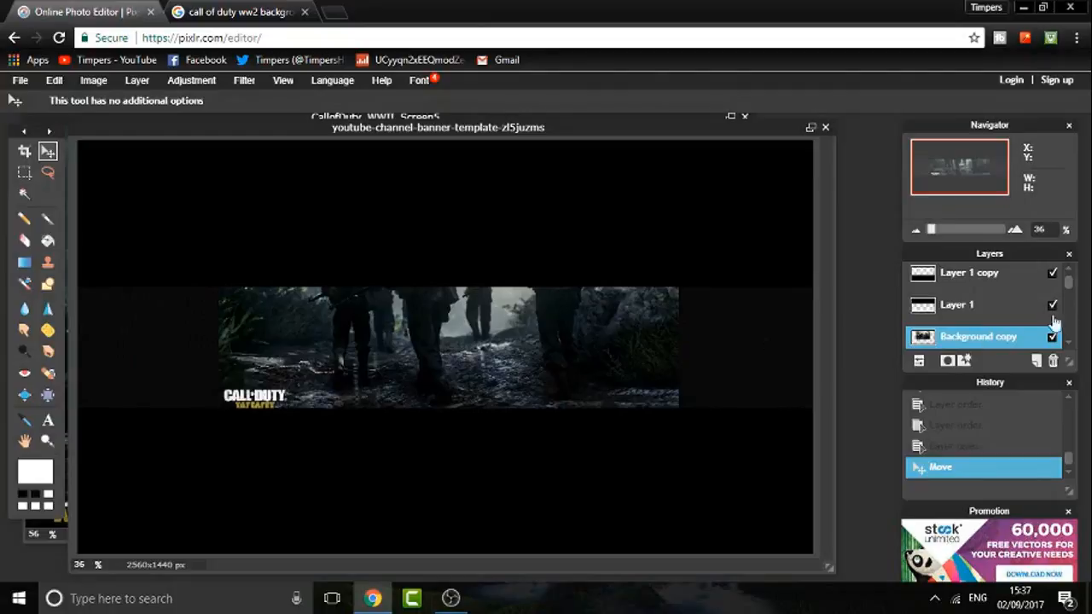
{"action": "left_click_drag", "start_coordinate": [1072, 283], "coordinate": [997, 342]}
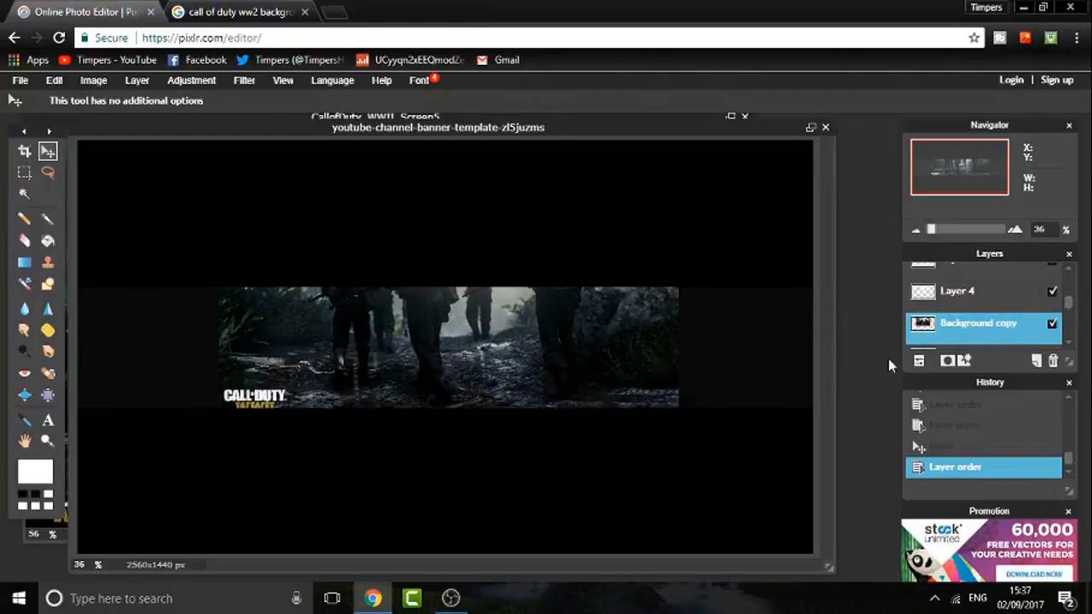
{"action": "key", "text": "ctrl+t"}
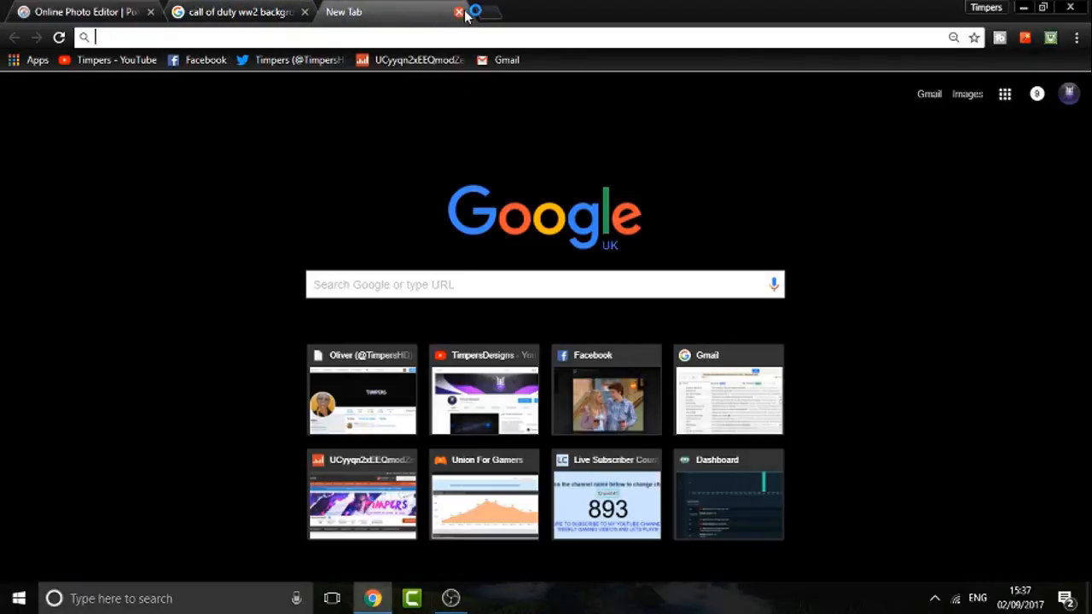
{"action": "left_click", "coordinate": [460, 12]}
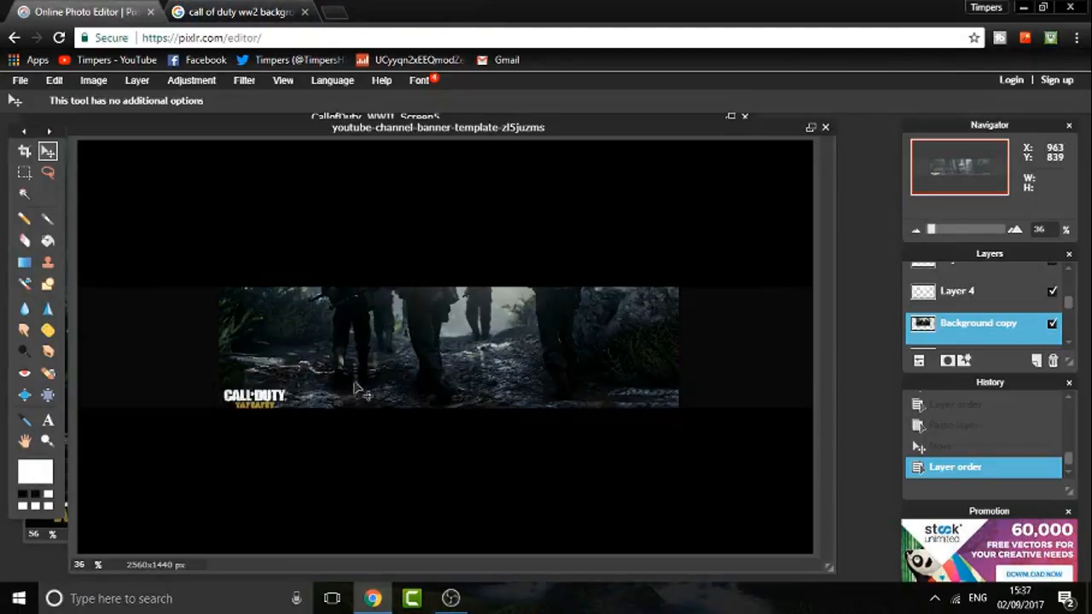
{"action": "left_click", "coordinate": [47, 399]}
{"action": "left_click", "coordinate": [28, 397]}
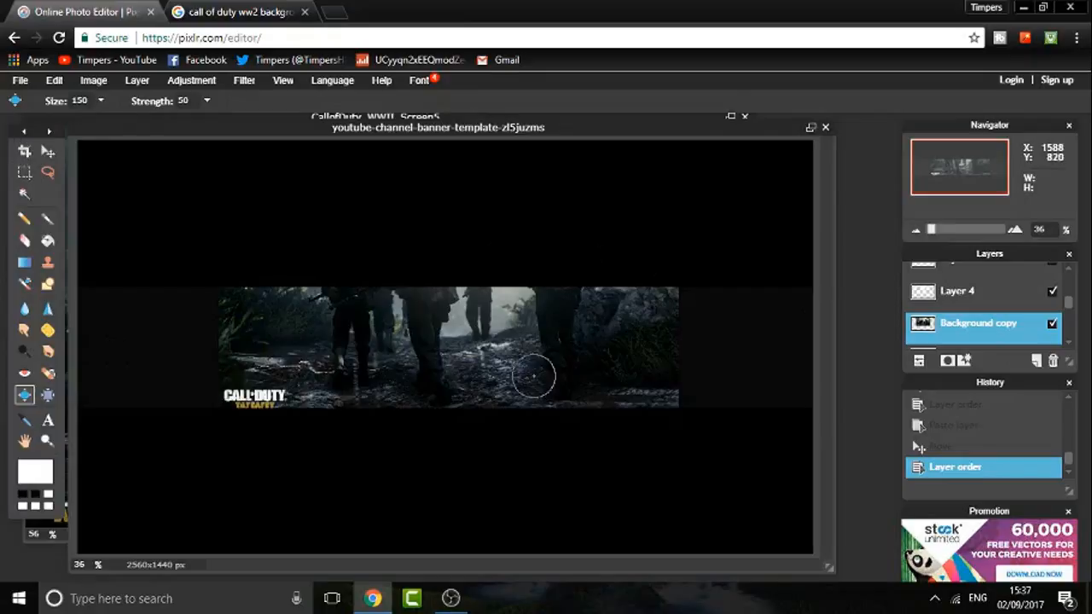
{"action": "left_click", "coordinate": [47, 151]}
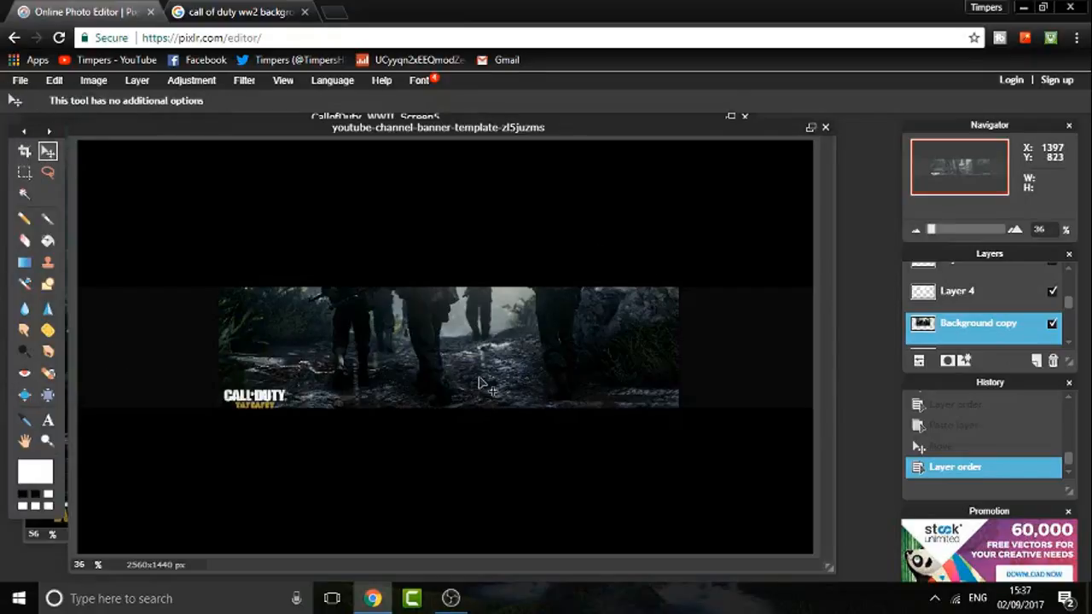
- Move and enlarge the soldiers picture with Free transform so it fills the full width of the banner's middle band
{"action": "left_click_drag", "start_coordinate": [458, 384], "coordinate": [398, 388]}
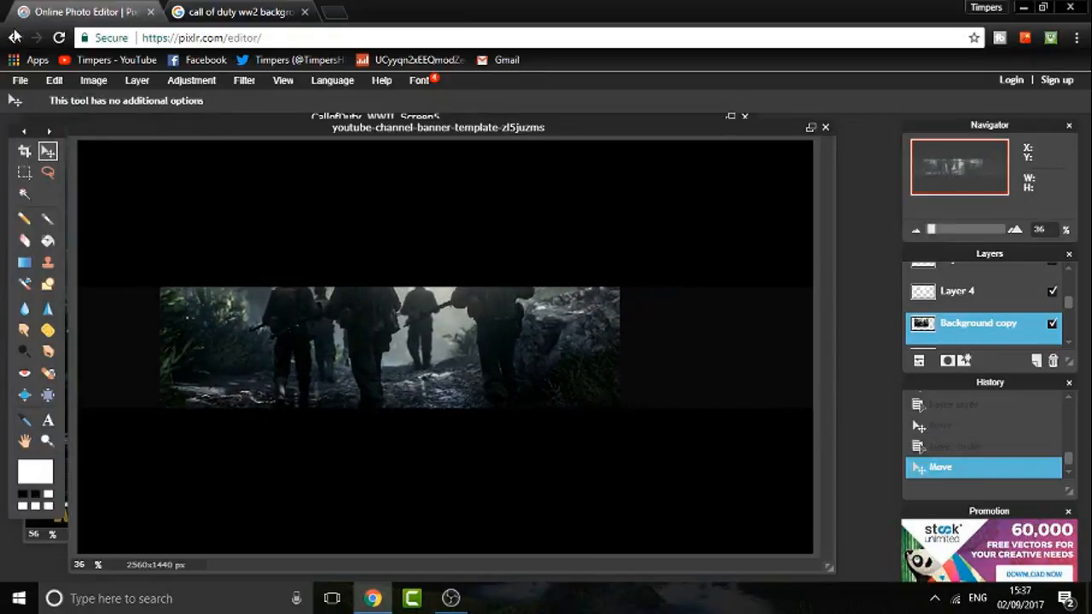
{"action": "left_click", "coordinate": [54, 82]}
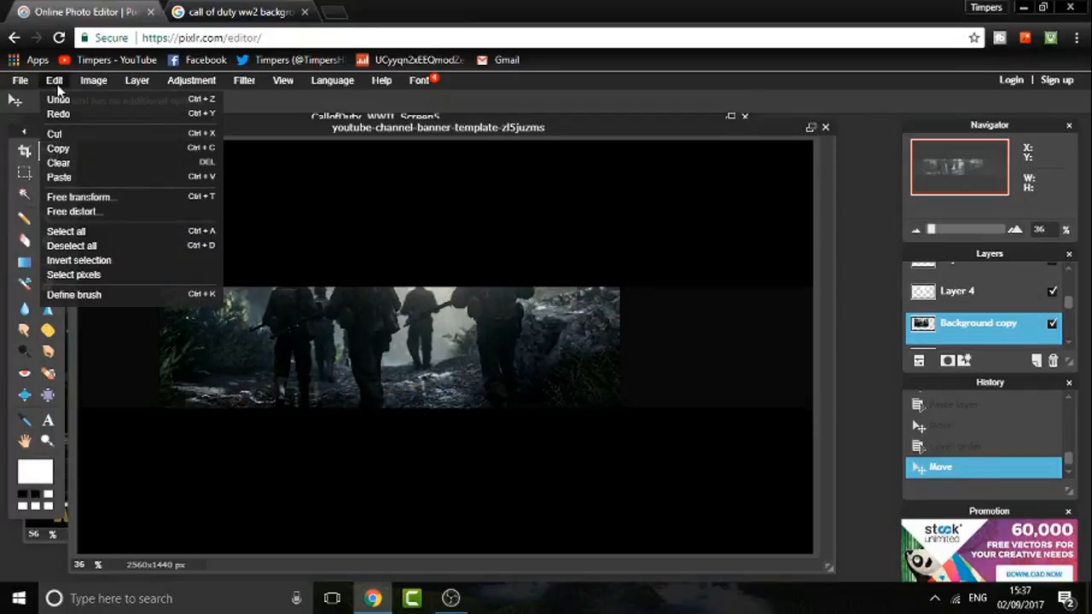
{"action": "left_click", "coordinate": [108, 194]}
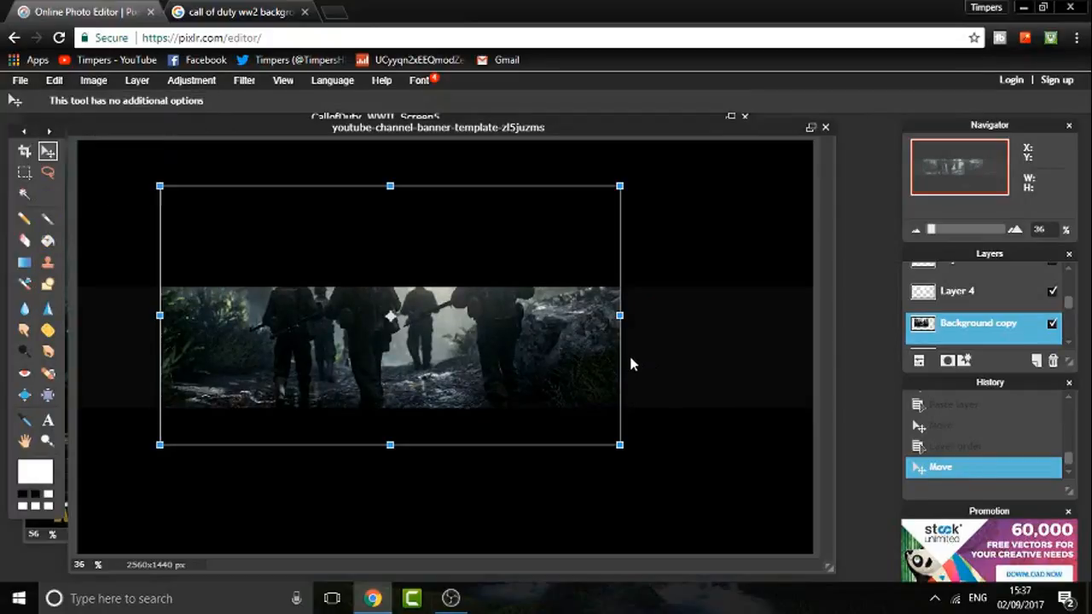
{"action": "left_click_drag", "start_coordinate": [516, 347], "coordinate": [478, 418]}
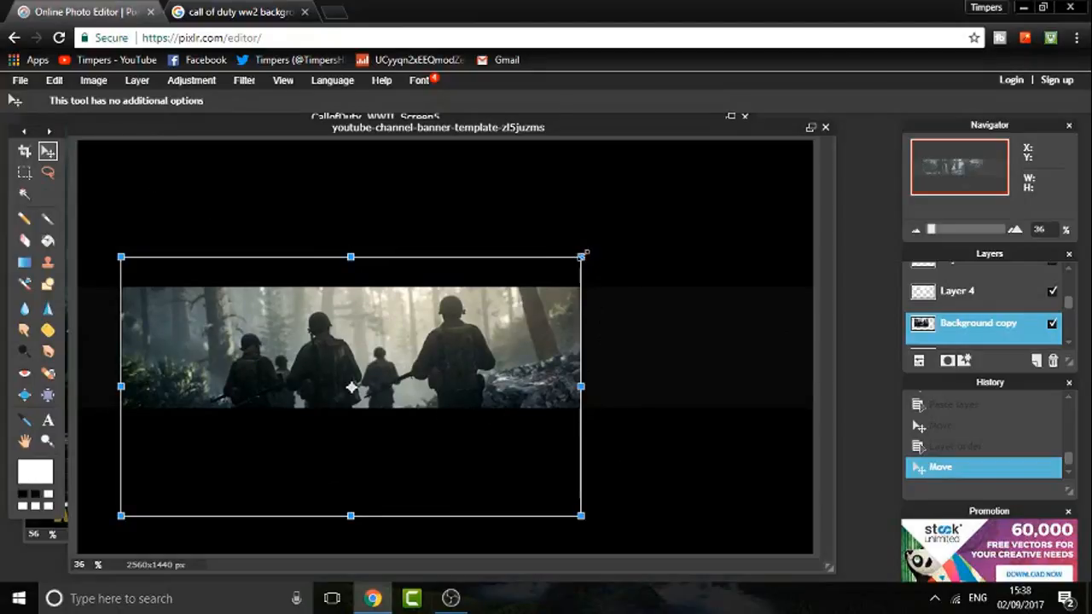
{"action": "left_click_drag", "start_coordinate": [584, 253], "coordinate": [762, 153]}
{"action": "left_click_drag", "start_coordinate": [653, 310], "coordinate": [747, 312]}
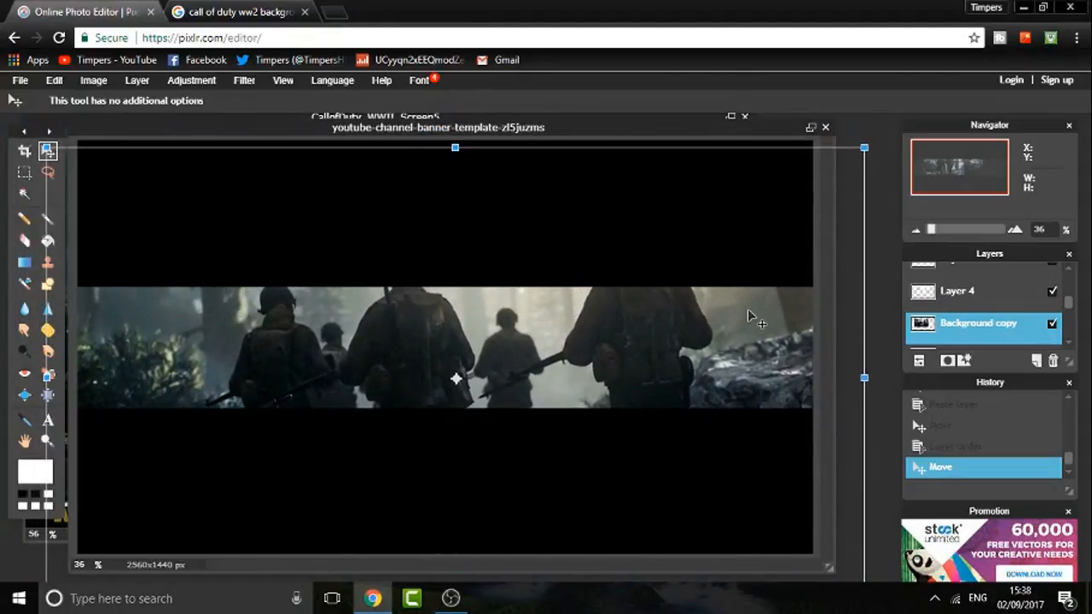
{"action": "key", "text": "Return"}
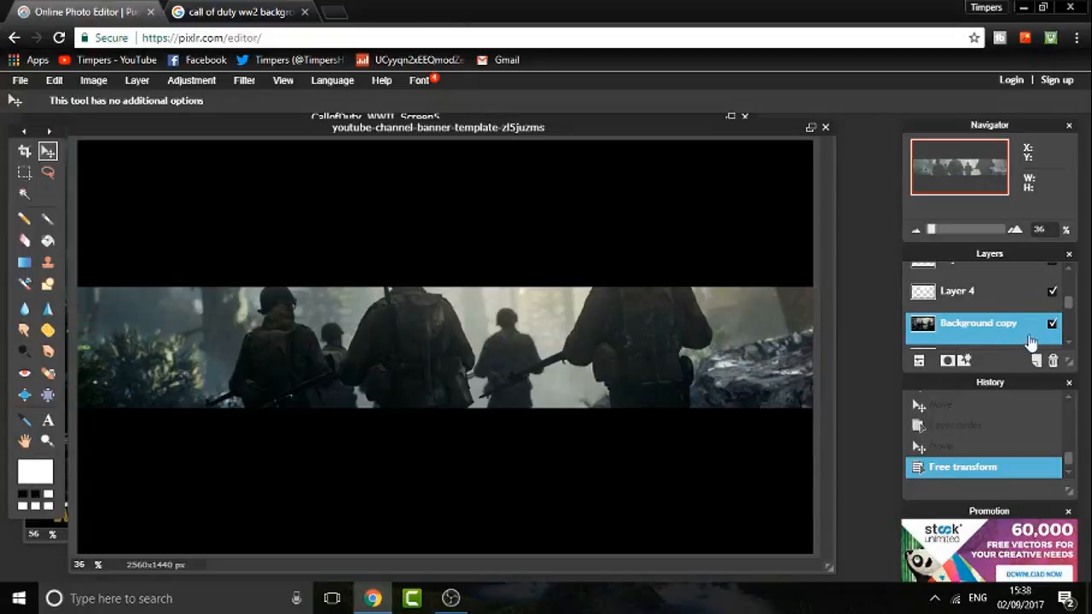
- Lower the opacity of the soldiers picture's Background copy layer to 21
{"action": "left_click", "coordinate": [918, 362]}
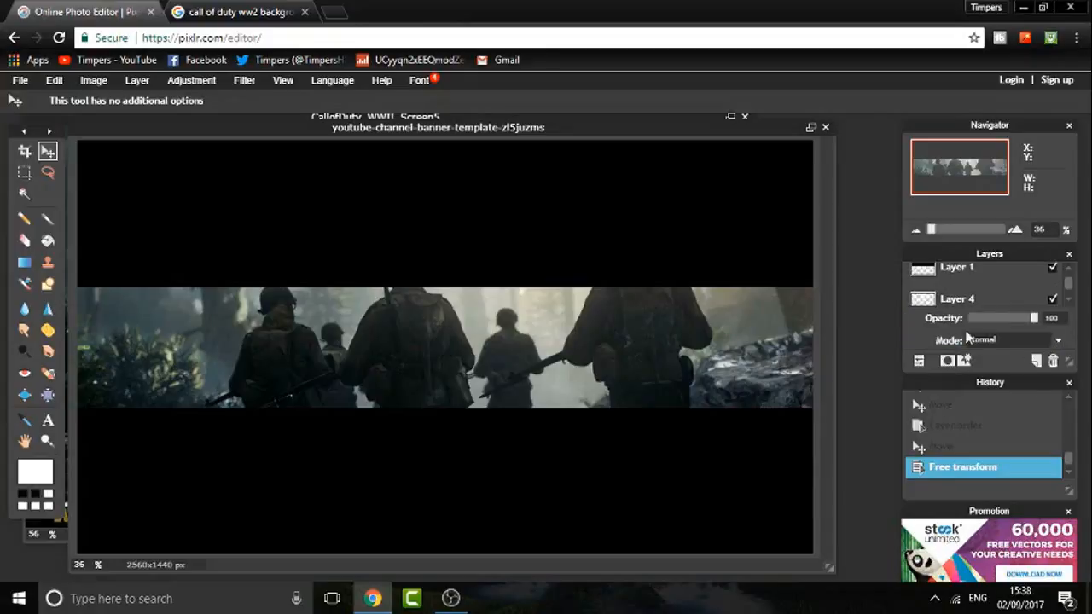
{"action": "right_click", "coordinate": [1035, 318]}
{"action": "left_click", "coordinate": [1035, 315]}
{"action": "left_click_drag", "start_coordinate": [1034, 317], "coordinate": [981, 314]}
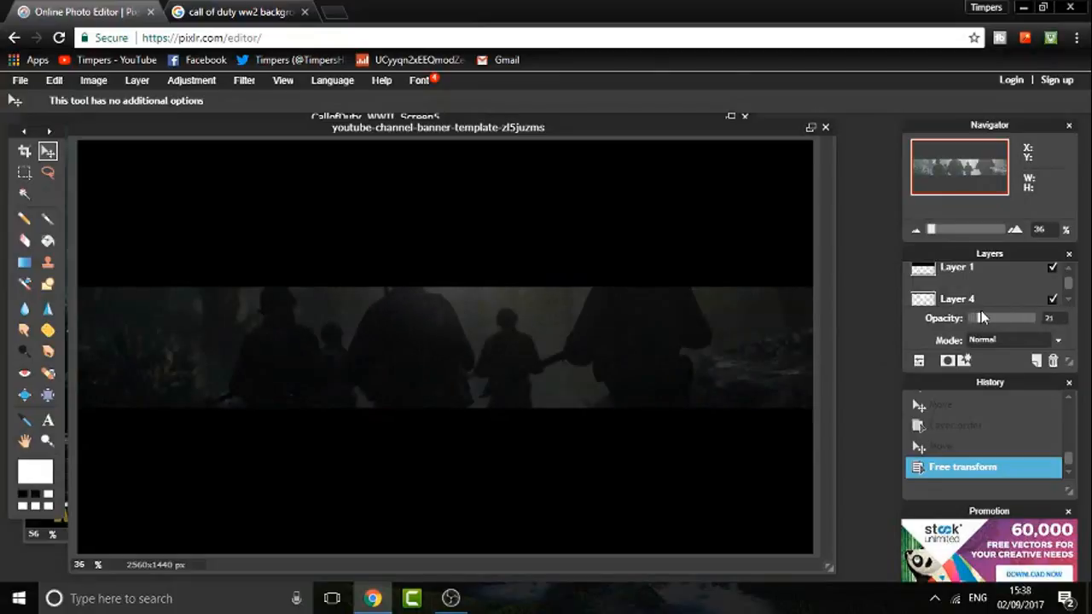
- Add a new layer directly above Layer 4 and set the brush colour to blue 192bb3
{"action": "left_click", "coordinate": [979, 282]}
{"action": "left_click", "coordinate": [995, 298]}
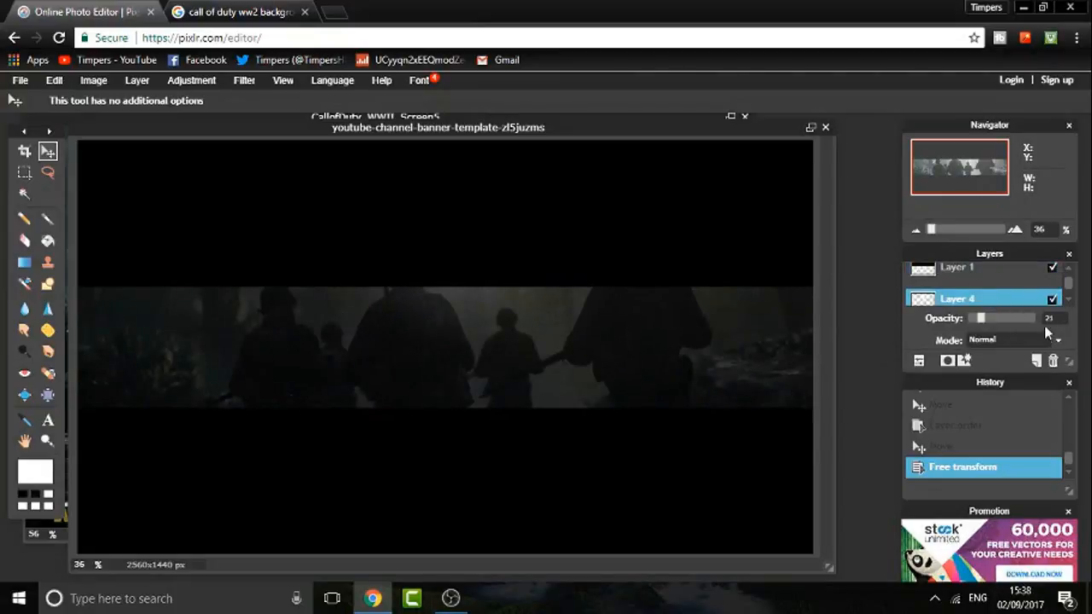
{"action": "left_click", "coordinate": [920, 361]}
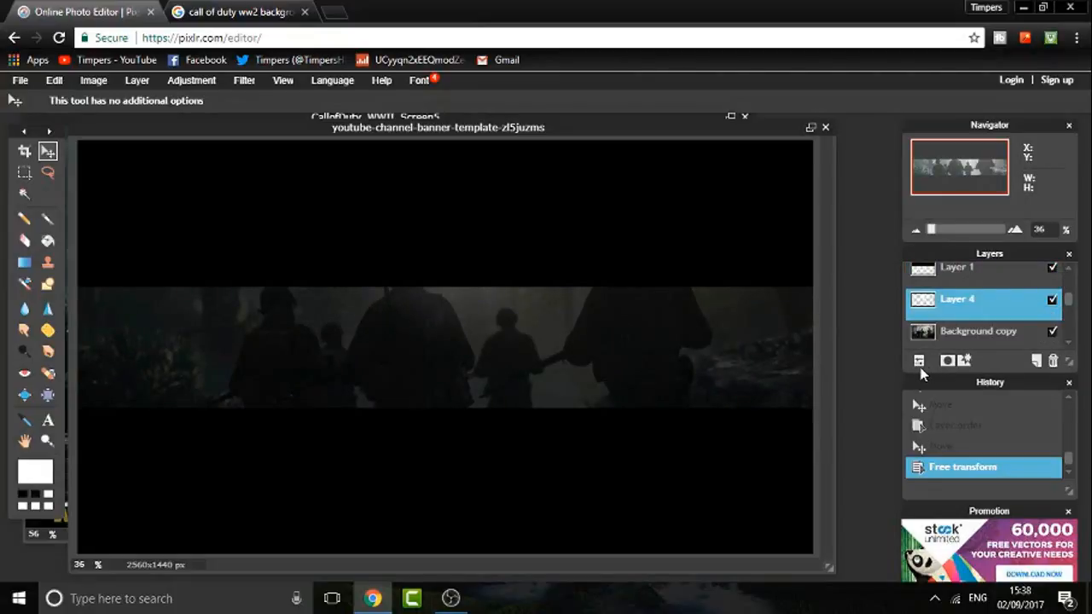
{"action": "left_click", "coordinate": [1036, 361]}
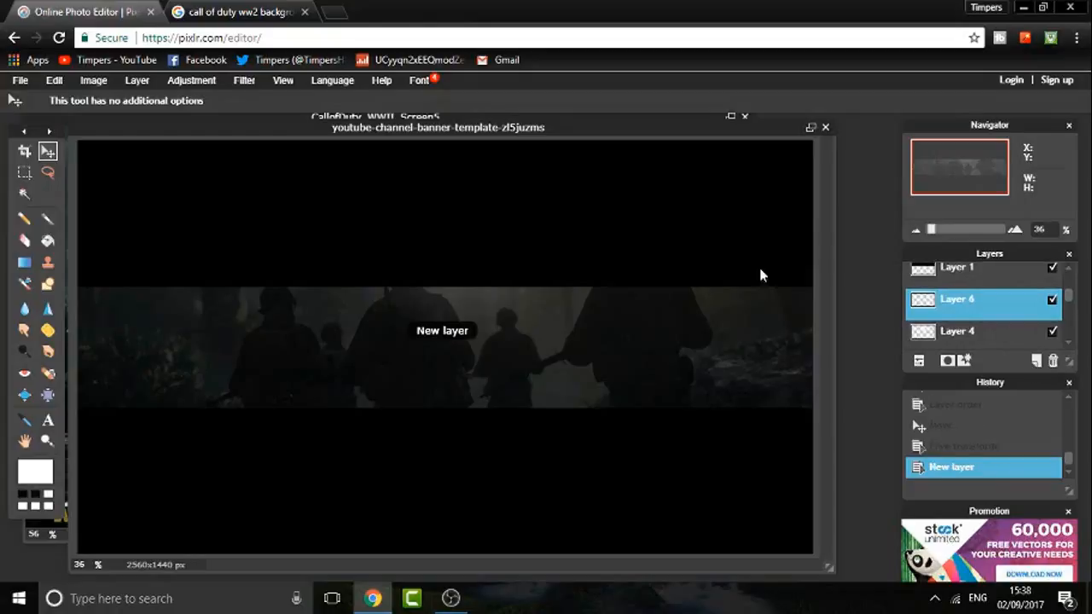
{"action": "left_click", "coordinate": [51, 218]}
{"action": "left_click", "coordinate": [36, 467]}
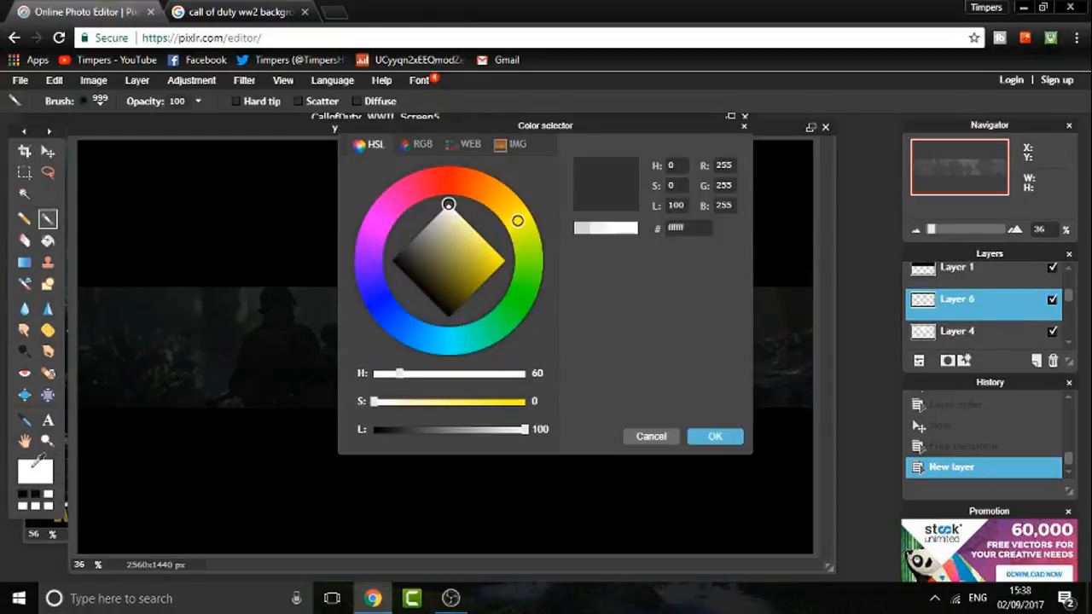
{"action": "left_click", "coordinate": [388, 315]}
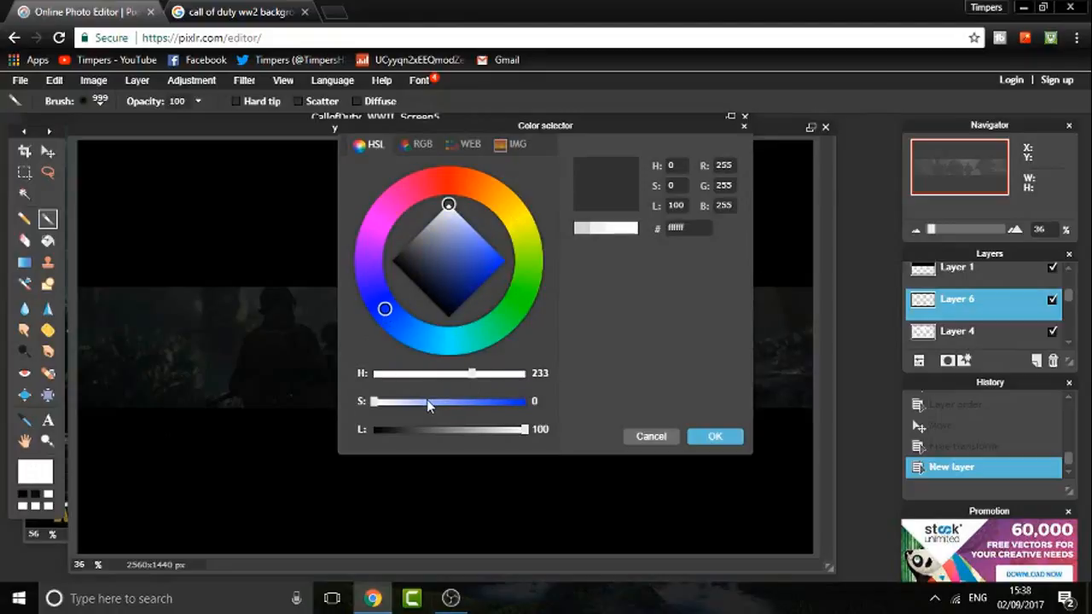
{"action": "left_click_drag", "start_coordinate": [428, 404], "coordinate": [483, 432]}
{"action": "left_click", "coordinate": [730, 442]}
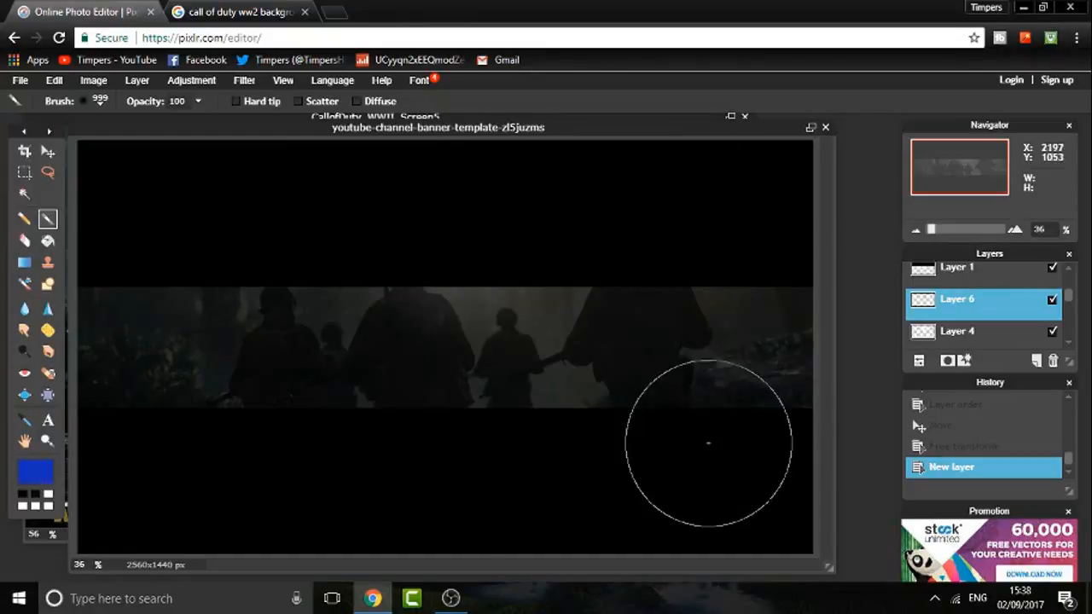
- Brush a soft blue glow across the full width of the middle band's lower edge on Layer 6
{"action": "scroll", "coordinate": [380, 455], "scroll_direction": "down", "scroll_amount": 2}
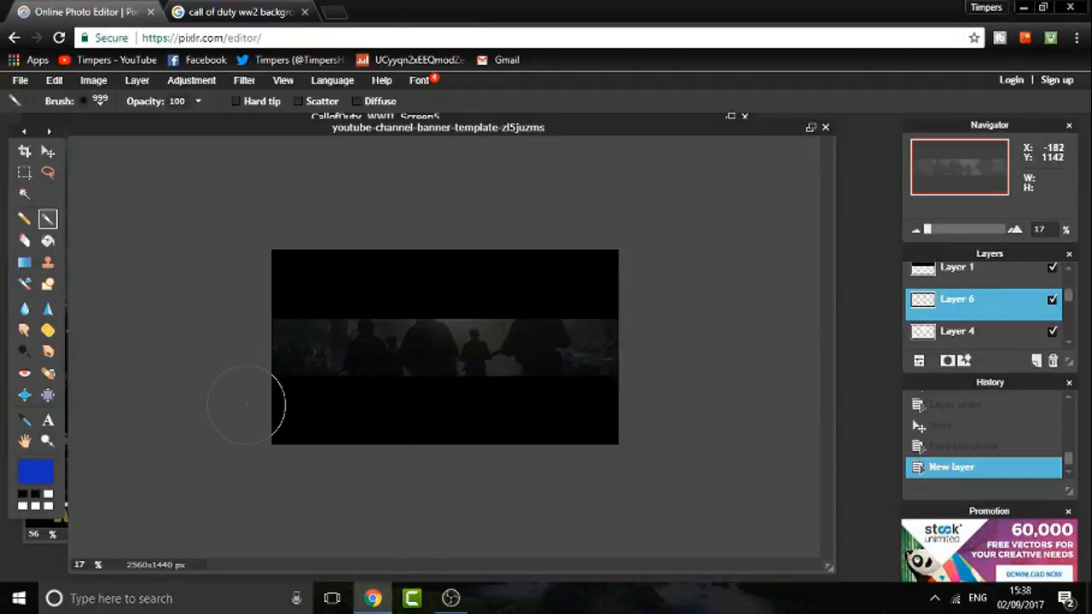
{"action": "left_click_drag", "start_coordinate": [245, 405], "coordinate": [311, 410]}
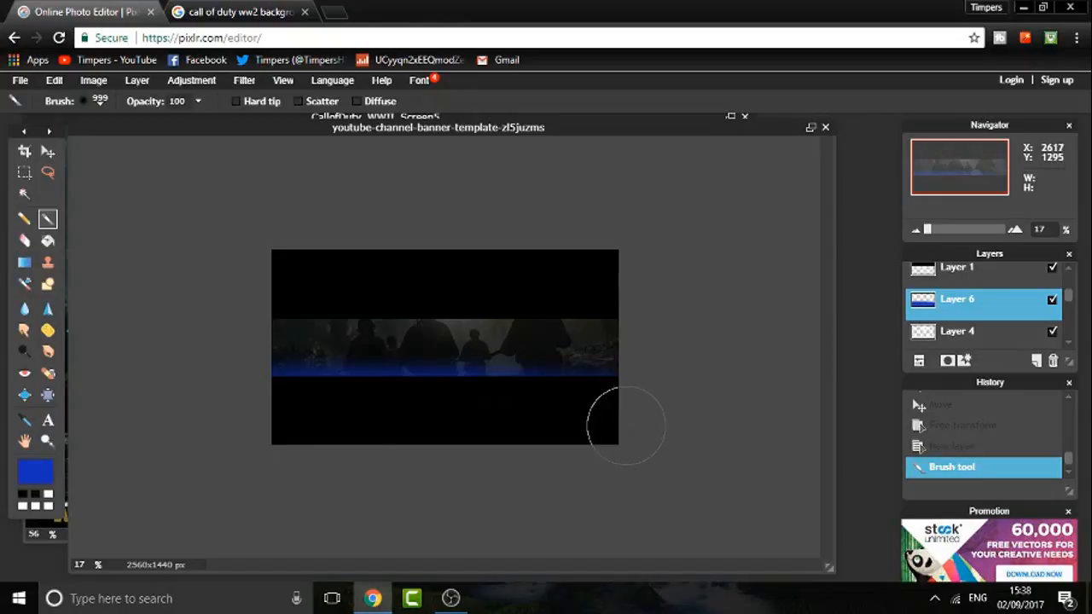
{"action": "left_click", "coordinate": [47, 153]}
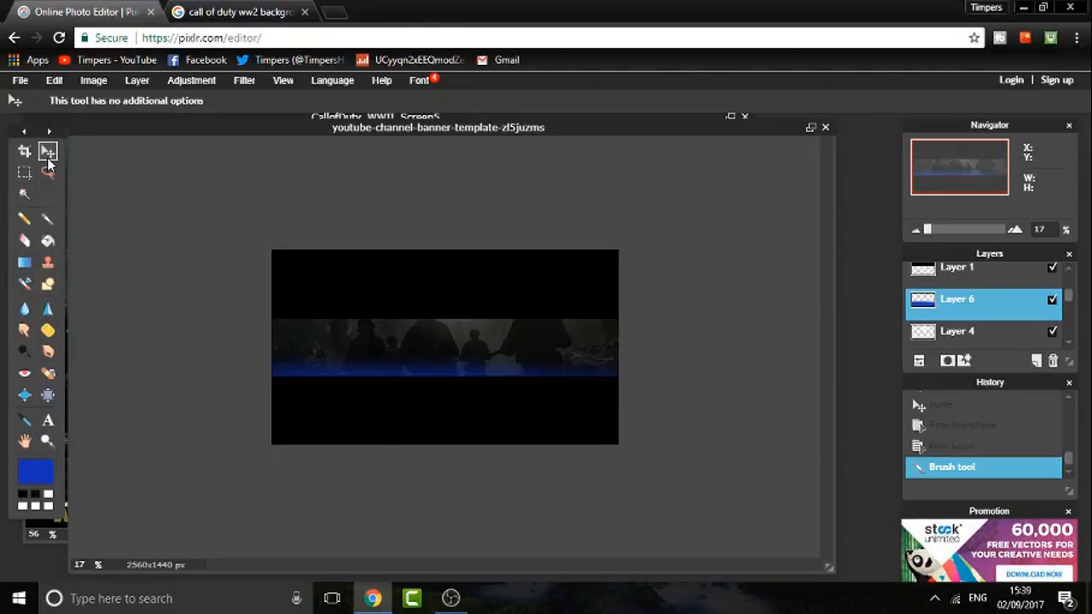
{"action": "key", "text": "ctrl+plus"}
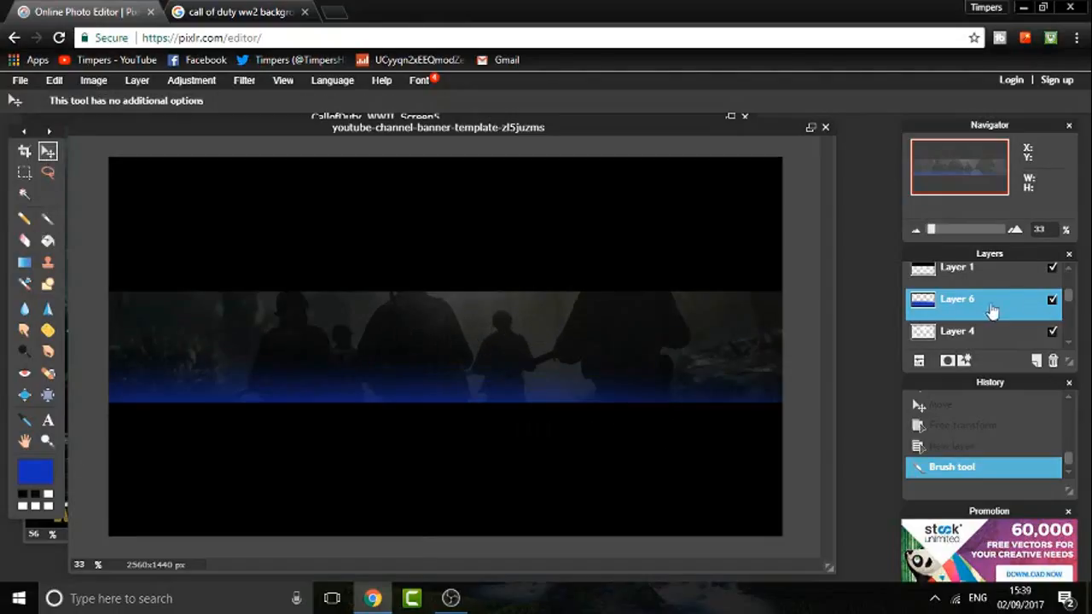
- Reduce the opacity of the blue glow's Layer 6 to 79
{"action": "left_click", "coordinate": [918, 360]}
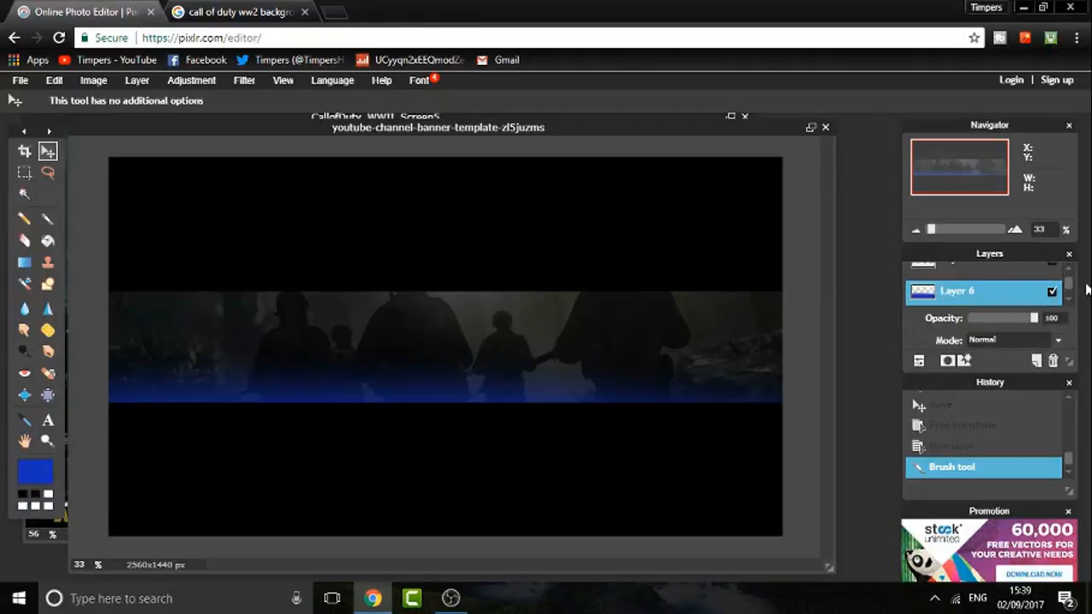
{"action": "mouse_move", "coordinate": [1034, 323]}
{"action": "left_mouse_down"}
{"action": "mouse_move", "coordinate": [992, 326]}
{"action": "mouse_move", "coordinate": [1022, 324]}
{"action": "left_mouse_up"}
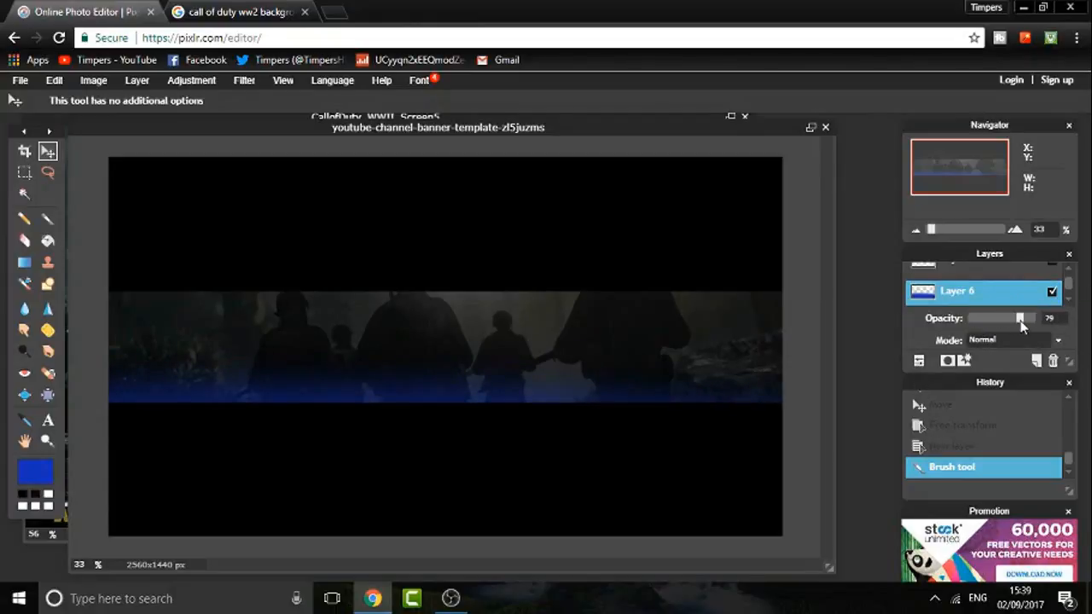
{"action": "left_click", "coordinate": [920, 361]}
- Add a new layer above Layer 6 and set the brush to a diameter of 620 with light grey b3b3b3
{"action": "left_click", "coordinate": [1036, 360]}
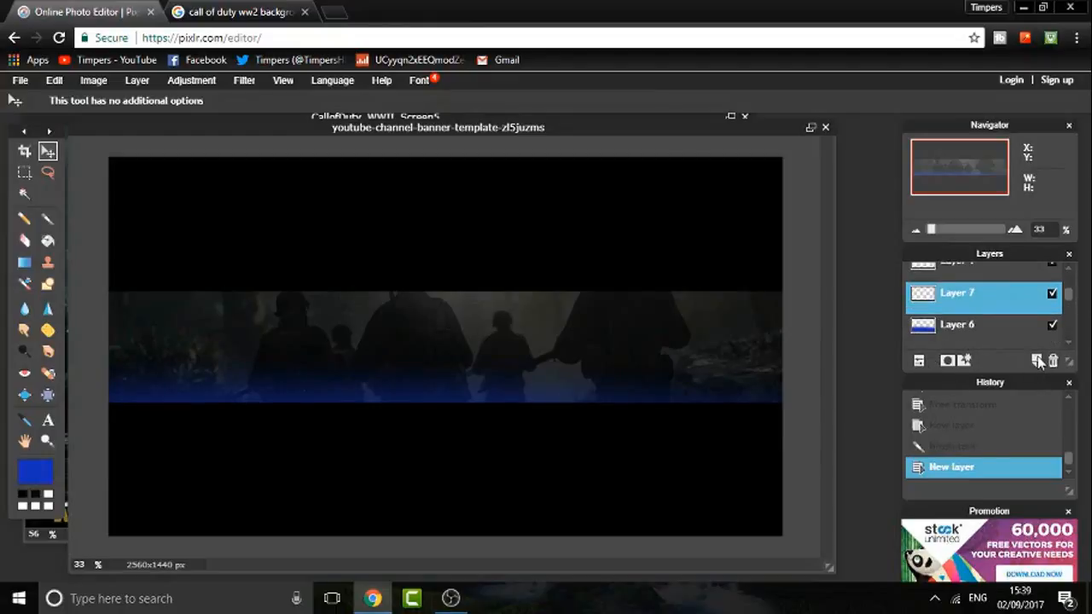
{"action": "left_click", "coordinate": [48, 218]}
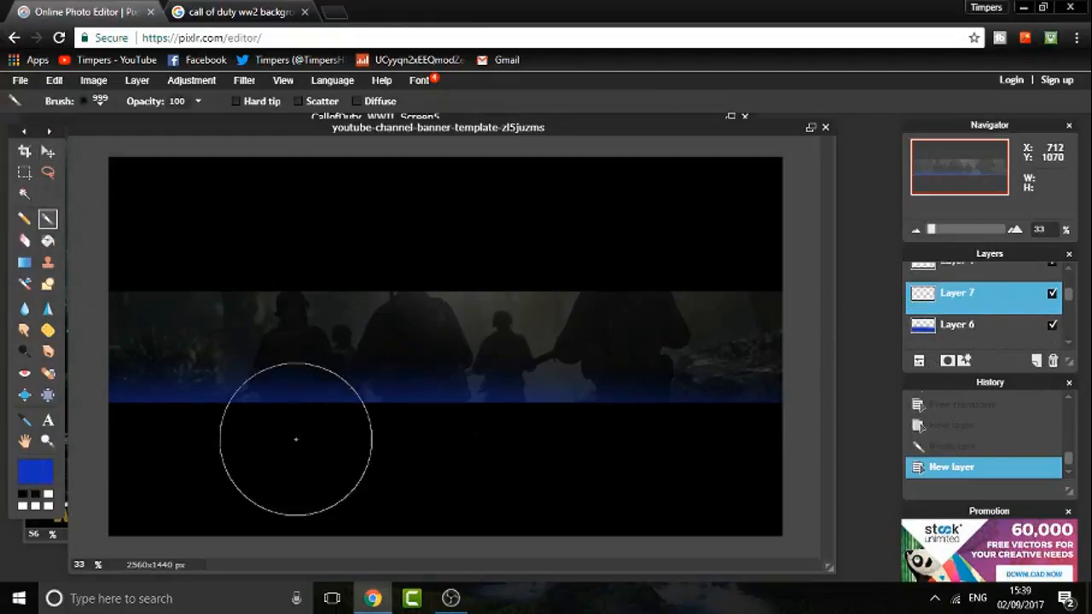
{"action": "left_click", "coordinate": [99, 103]}
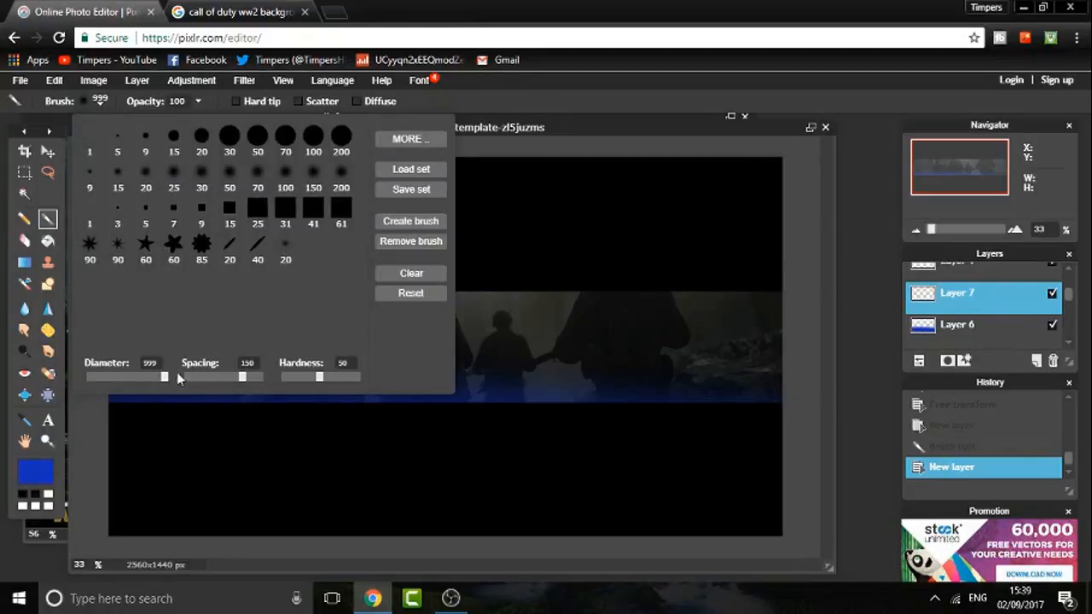
{"action": "left_click_drag", "start_coordinate": [165, 377], "coordinate": [135, 376]}
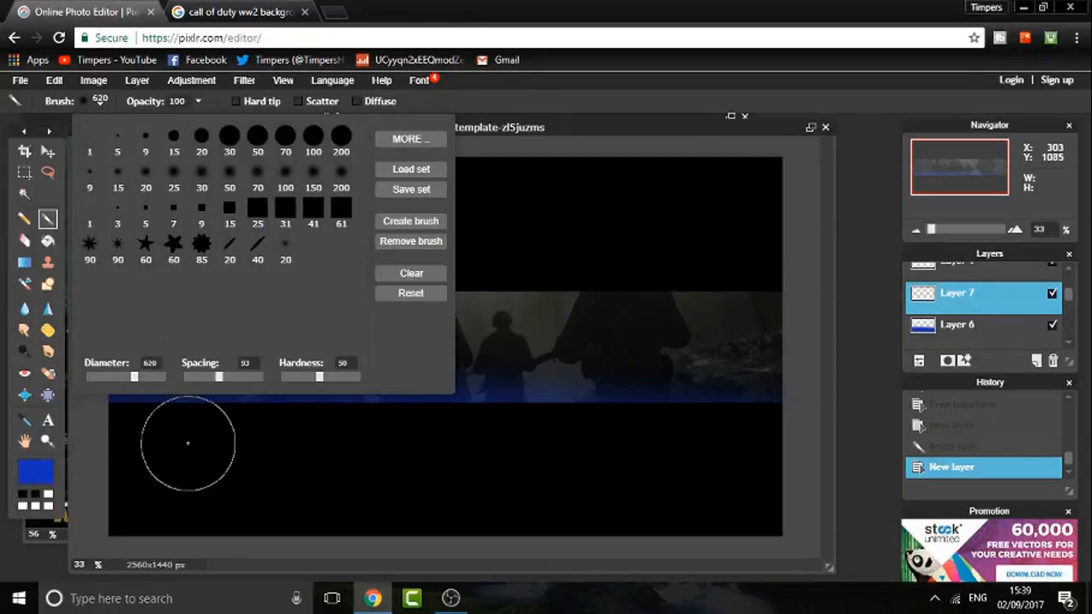
{"action": "left_click", "coordinate": [34, 471]}
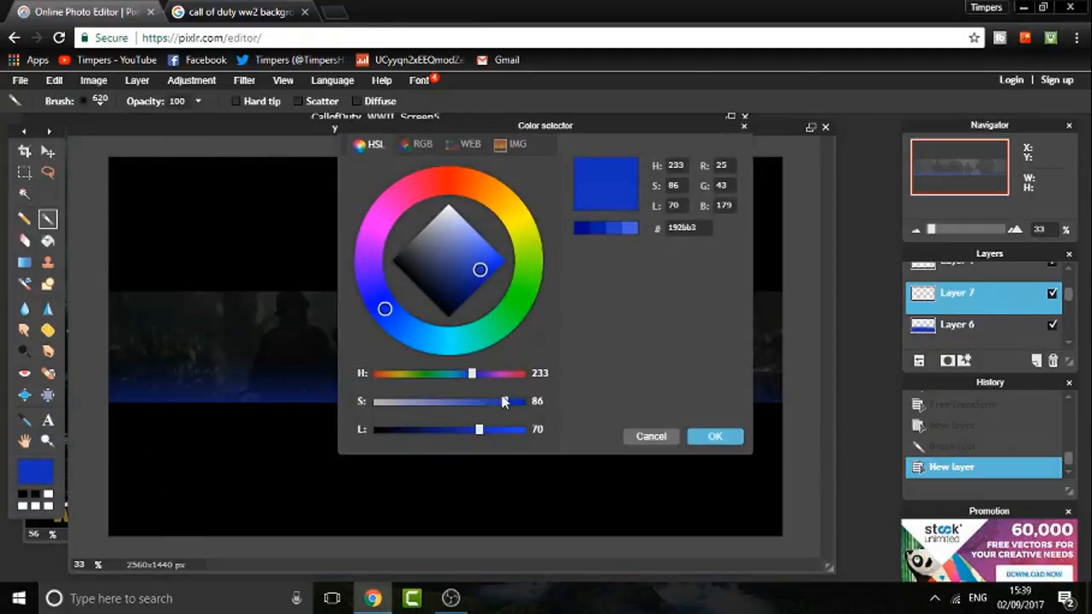
{"action": "left_click_drag", "start_coordinate": [504, 401], "coordinate": [363, 404]}
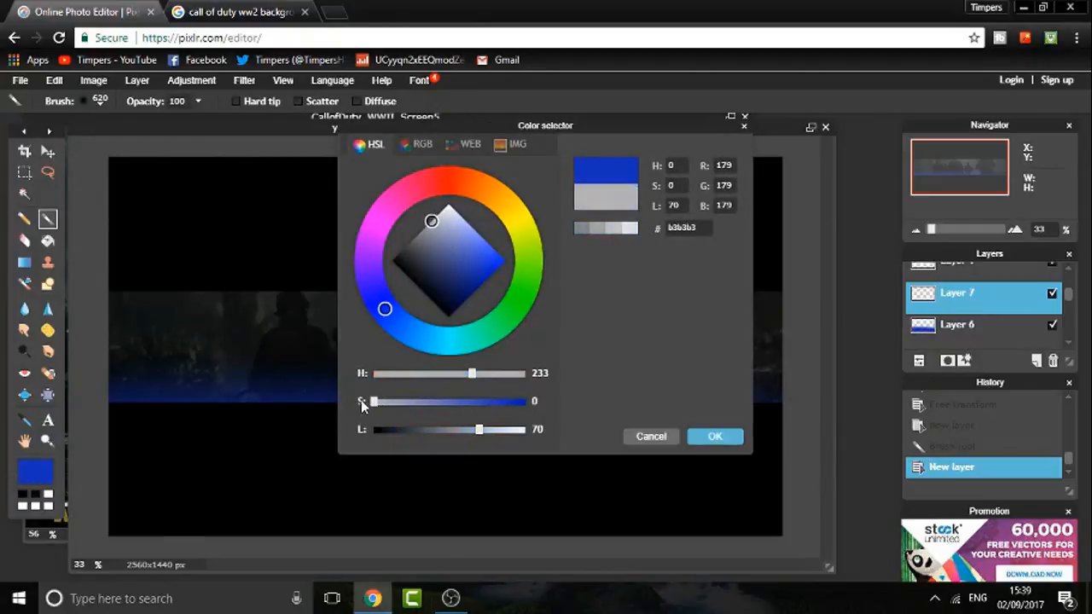
{"action": "left_click", "coordinate": [714, 437]}
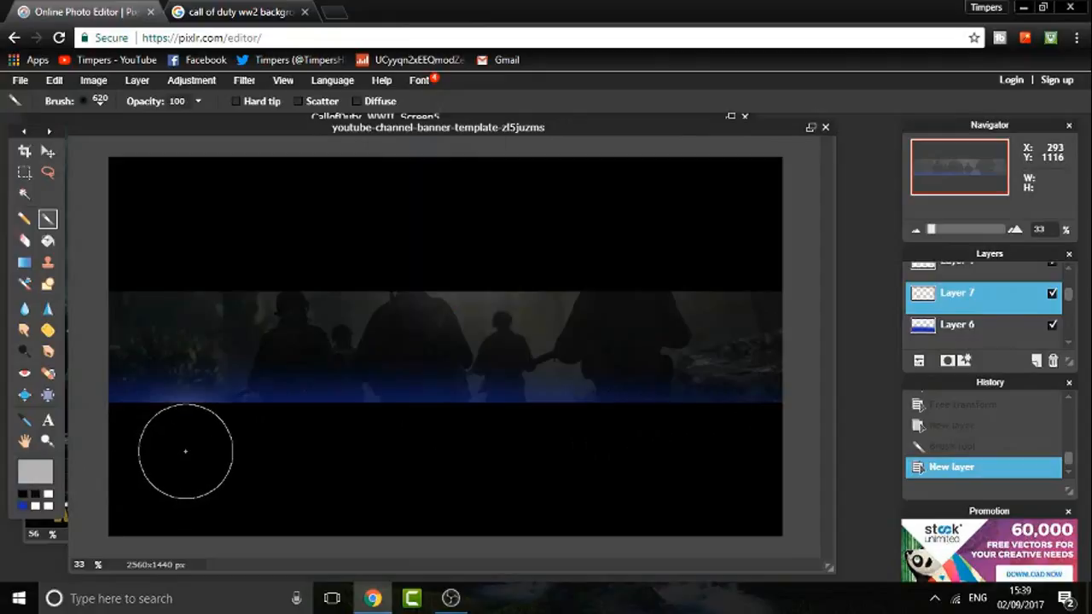
- Dab soft light grey spots at intervals along the middle band's lower edge on Layer 7
{"action": "left_click", "coordinate": [182, 447]}
{"action": "left_click", "coordinate": [189, 450]}
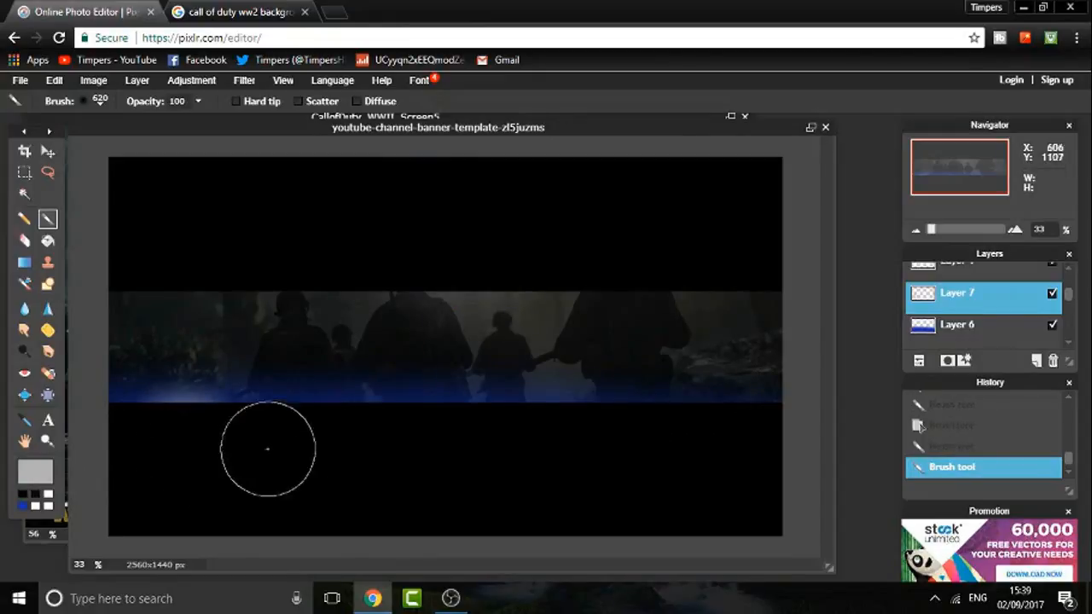
{"action": "right_click", "coordinate": [345, 458]}
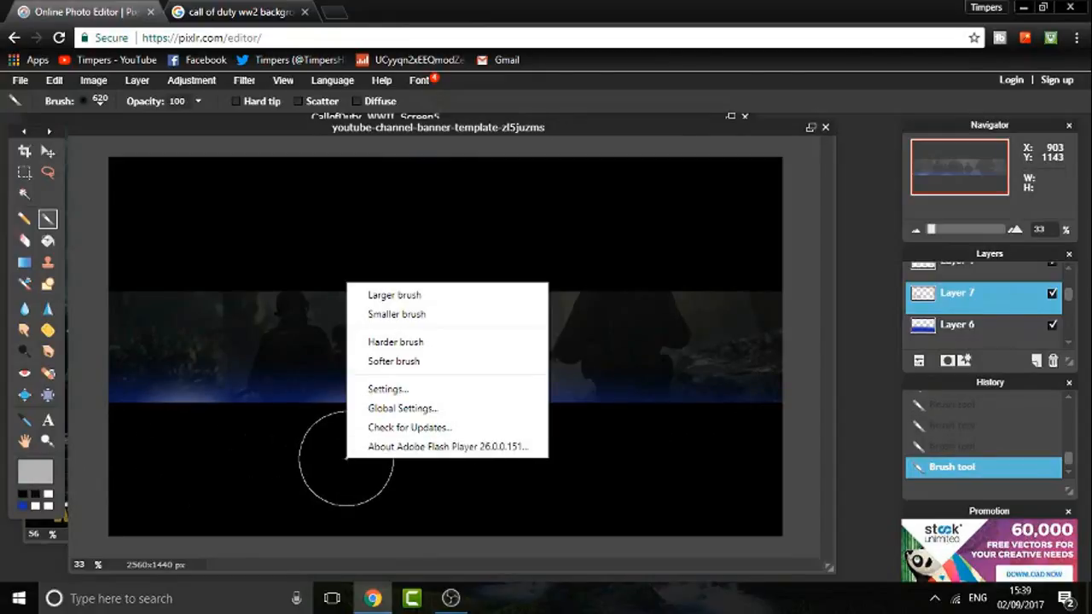
{"action": "left_click", "coordinate": [587, 470]}
{"action": "left_click", "coordinate": [532, 453]}
{"action": "left_click", "coordinate": [532, 453]}
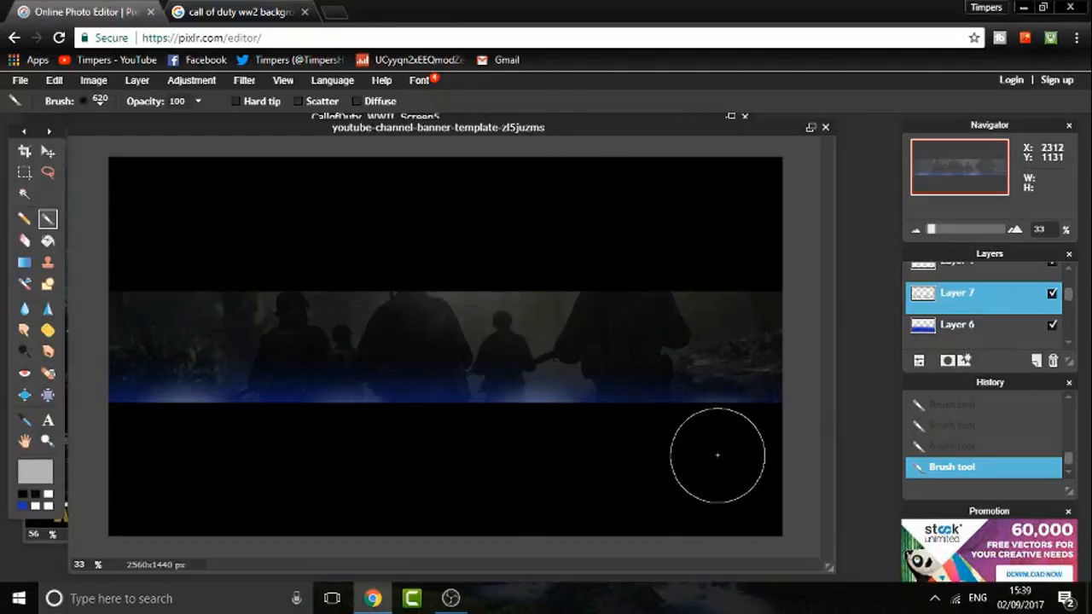
- Set the blend mode of Layer 7 with the light grey spots to Overlay
{"action": "left_click", "coordinate": [919, 362]}
{"action": "left_click", "coordinate": [1055, 341]}
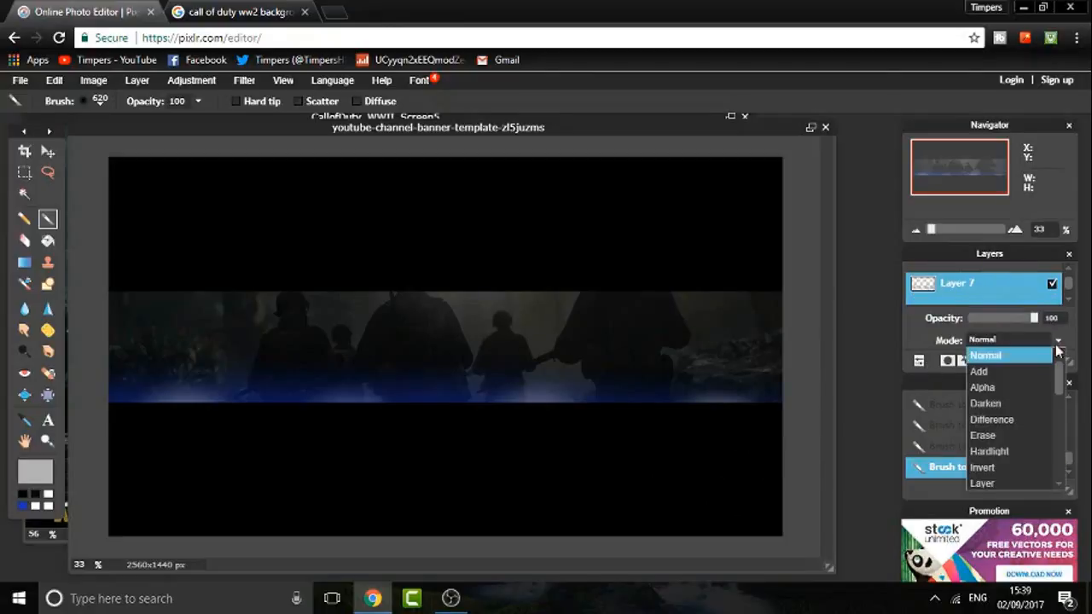
{"action": "left_click_drag", "start_coordinate": [1063, 383], "coordinate": [1063, 461]}
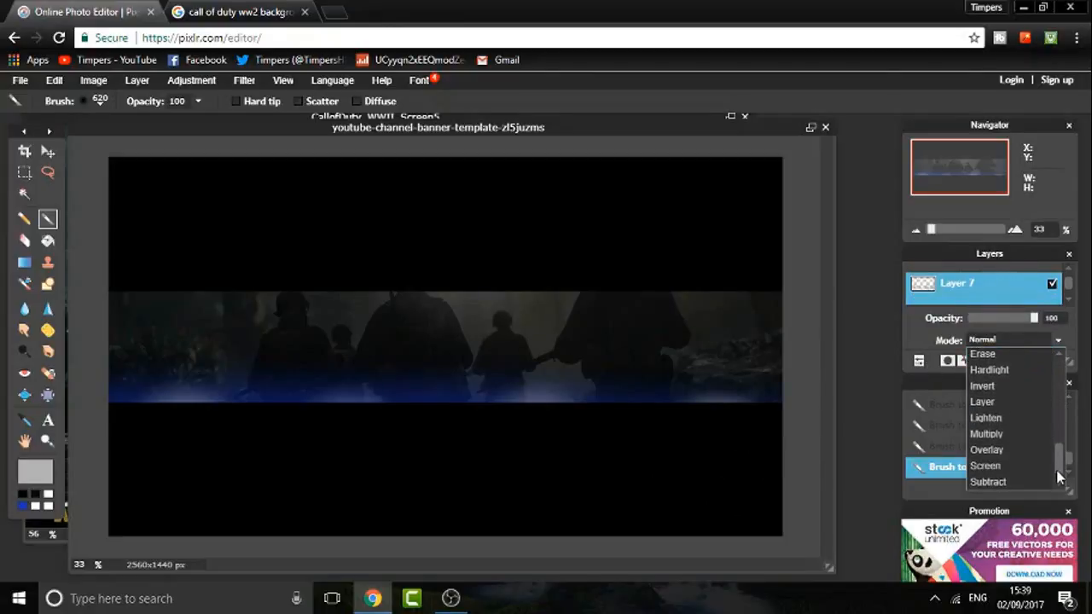
{"action": "left_click", "coordinate": [998, 447]}
{"action": "right_click", "coordinate": [998, 460]}
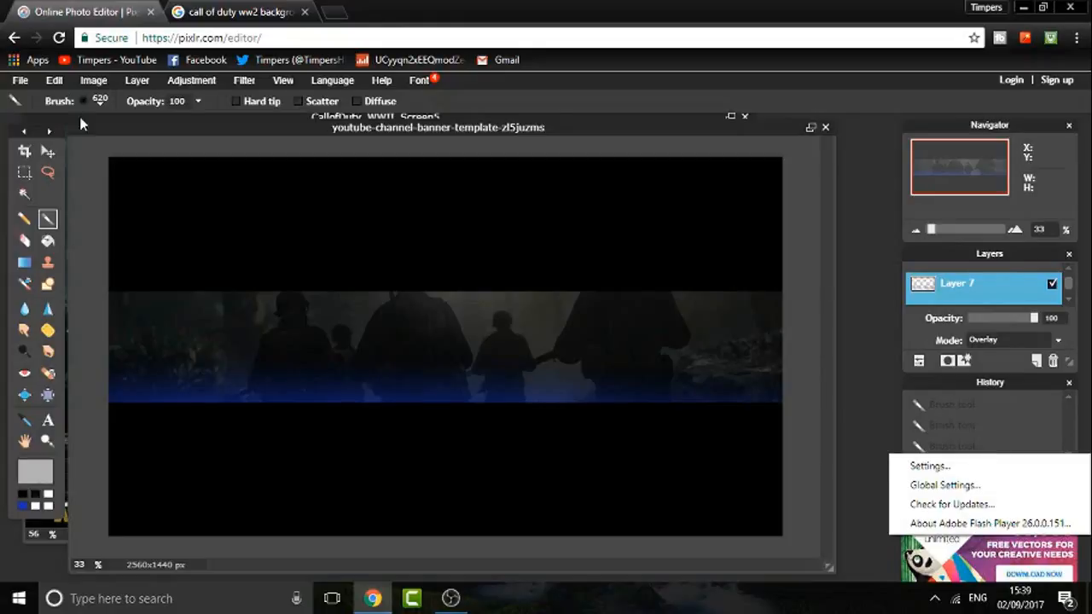
{"action": "left_click", "coordinate": [48, 151]}
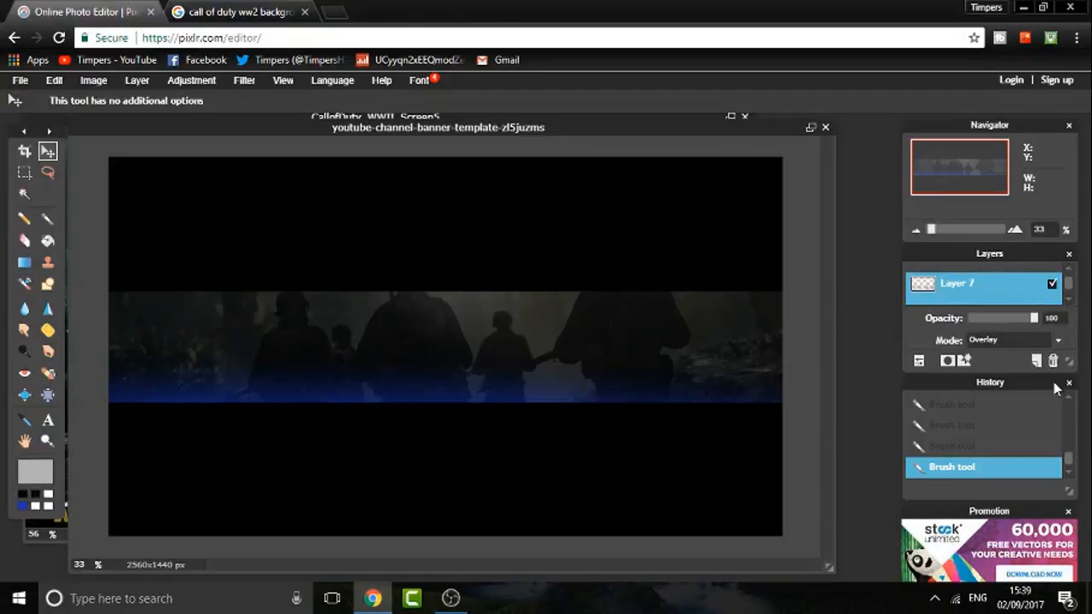
- Add a new layer above Layer 7 and set the brush to black 000000 with a diameter of 999
{"action": "left_click", "coordinate": [1036, 363]}
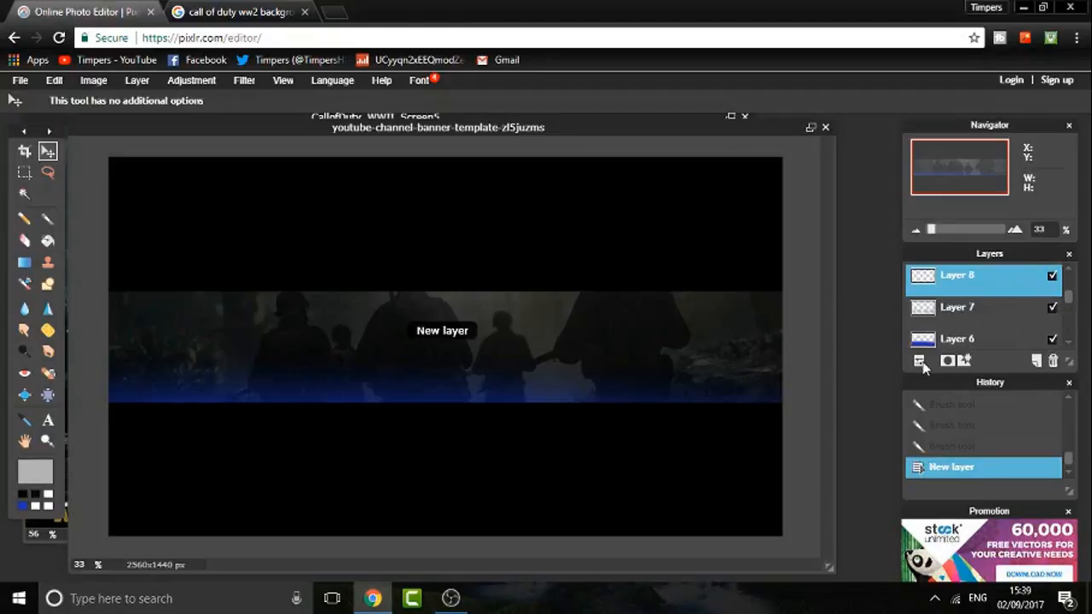
{"action": "left_click_drag", "start_coordinate": [1069, 295], "coordinate": [1068, 294]}
{"action": "left_click", "coordinate": [48, 218]}
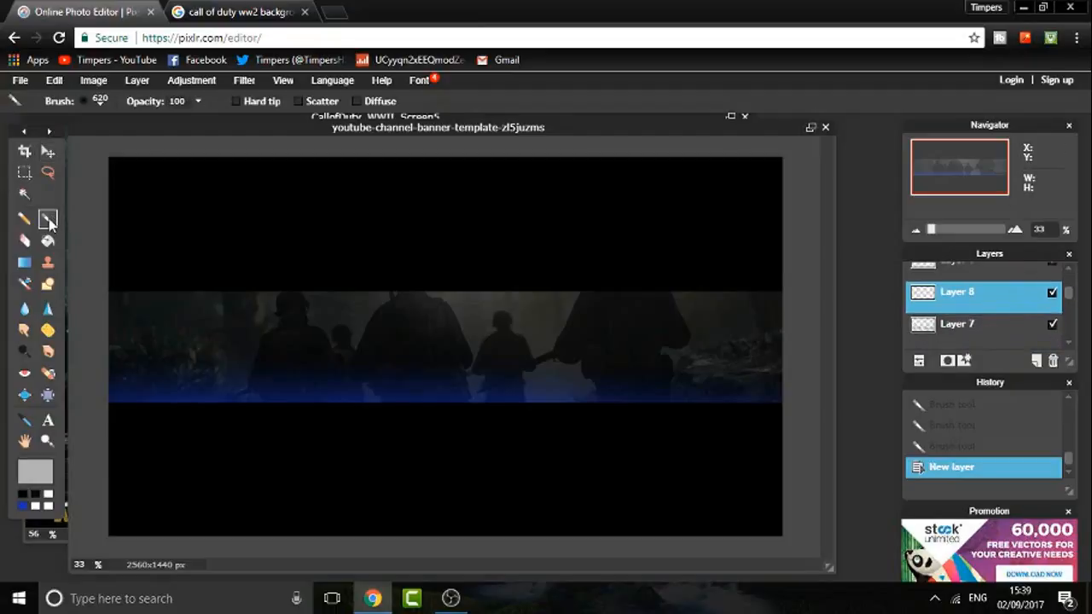
{"action": "left_click", "coordinate": [32, 473]}
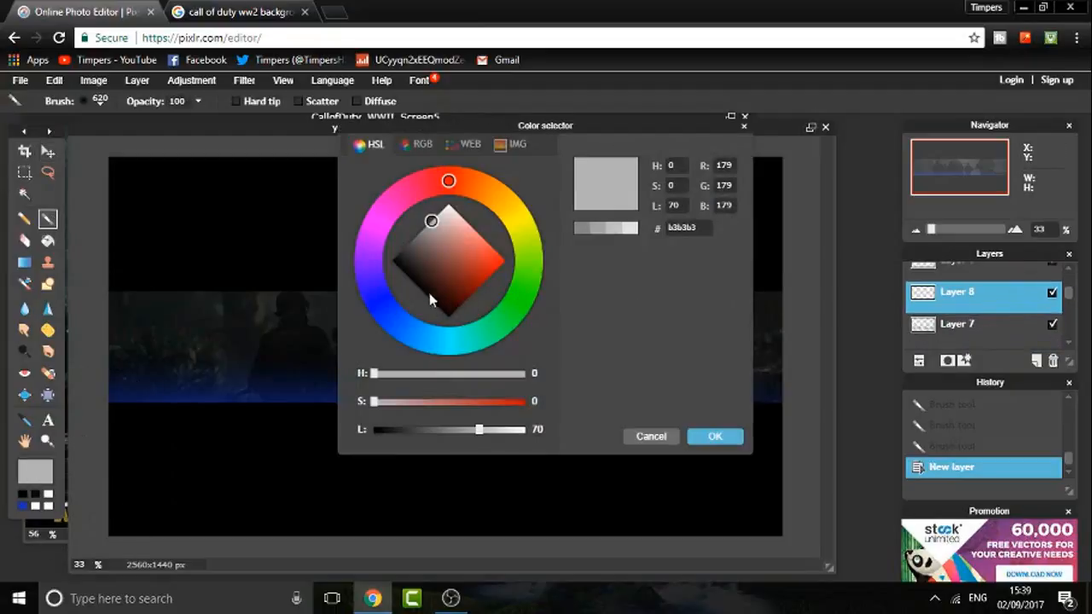
{"action": "left_click_drag", "start_coordinate": [479, 432], "coordinate": [358, 429]}
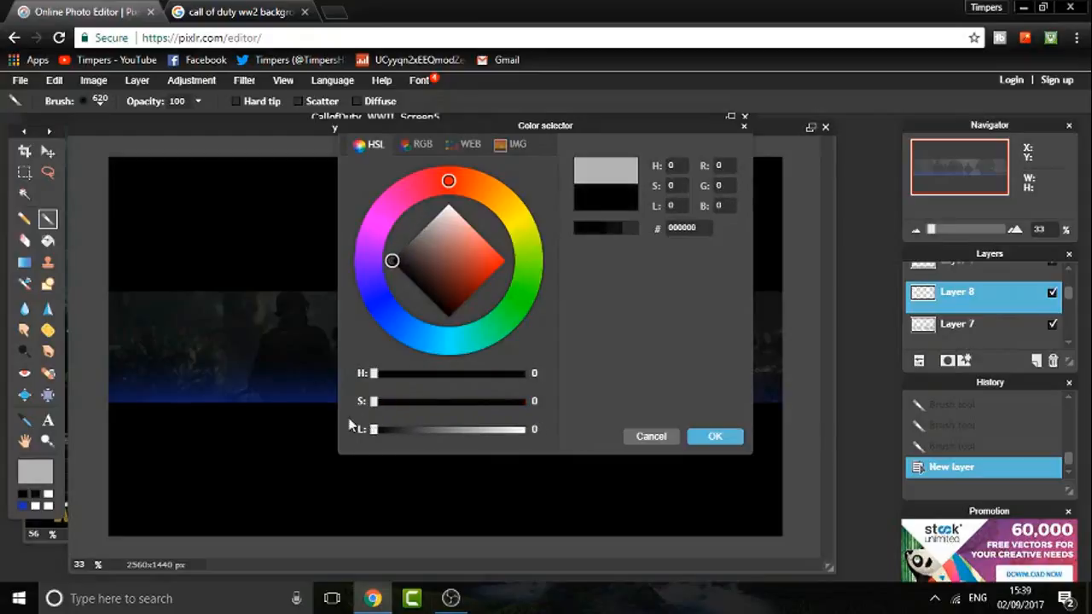
{"action": "left_click", "coordinate": [713, 437]}
{"action": "scroll", "coordinate": [695, 425], "scroll_direction": "down", "scroll_amount": 2}
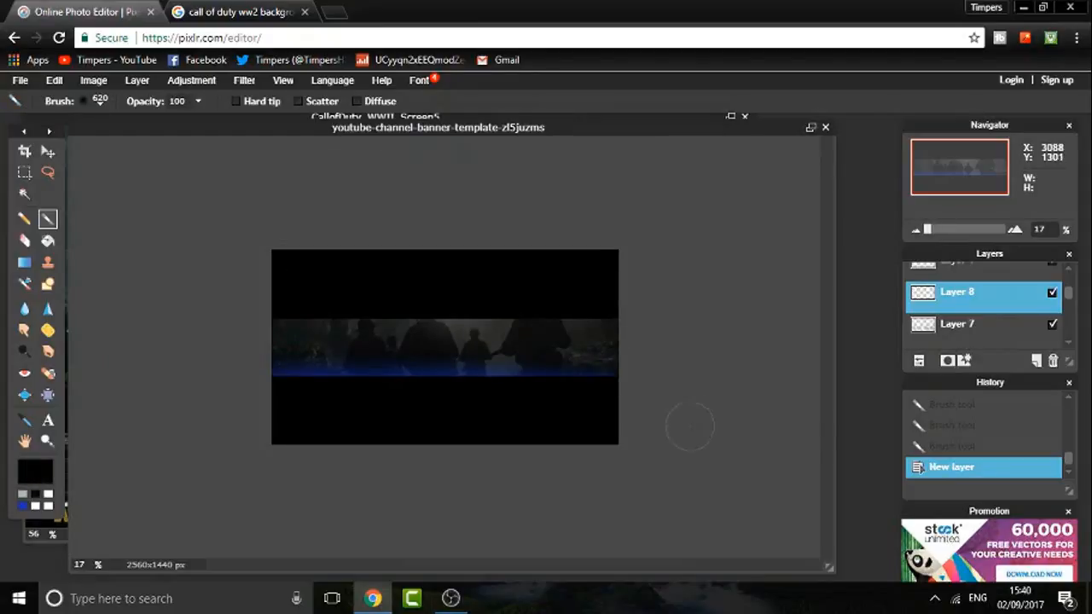
{"action": "left_click", "coordinate": [99, 100]}
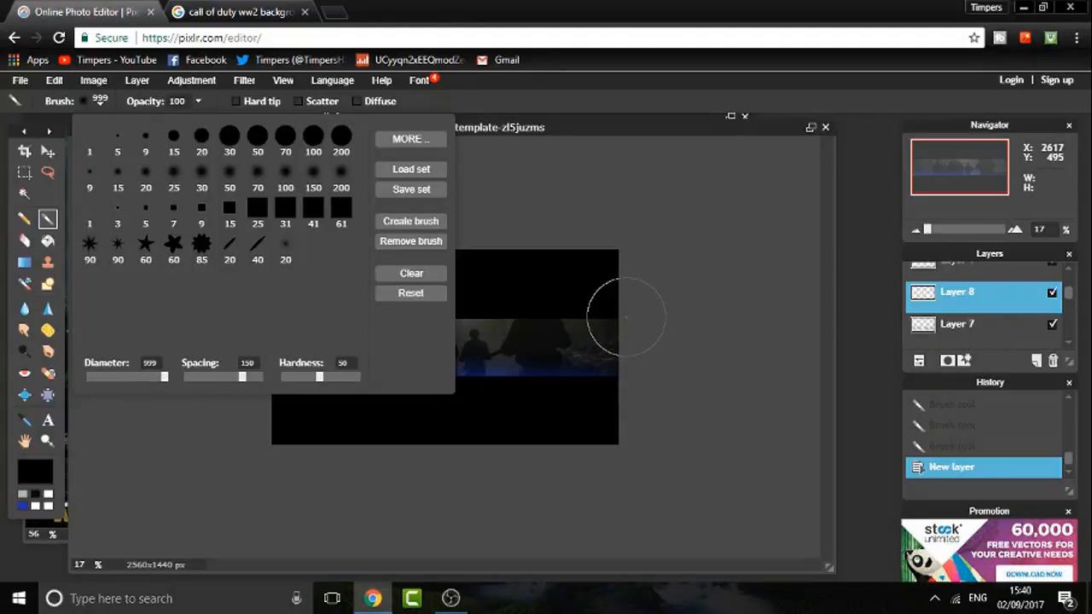
- Paint soft black over both side ends of the middle band on Layer 8 and reduce that layer's opacity to 28
{"action": "left_click", "coordinate": [626, 317]}
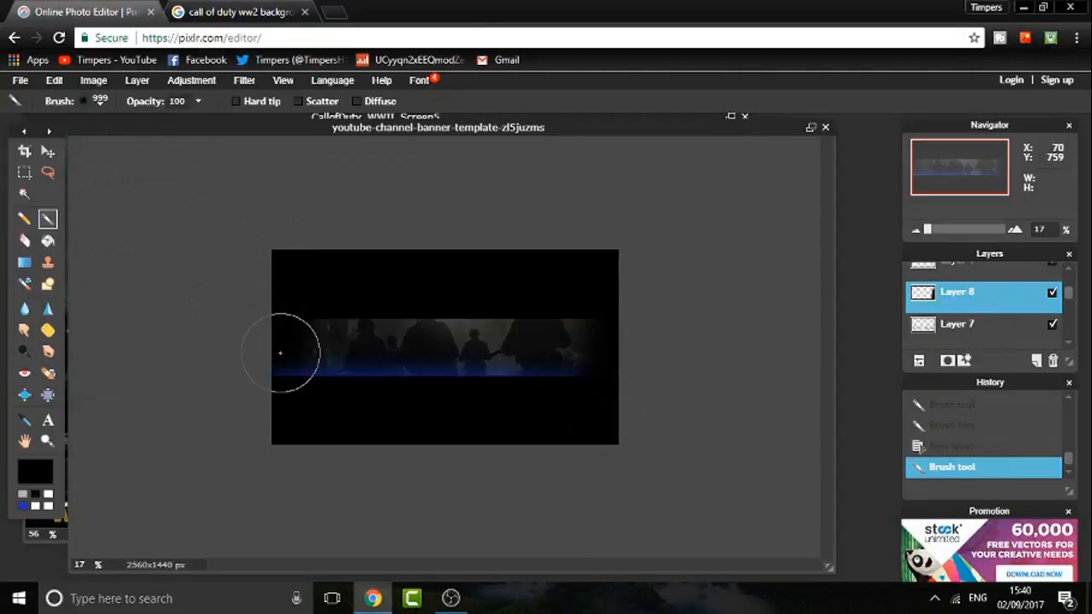
{"action": "scroll", "coordinate": [776, 303], "scroll_direction": "up", "scroll_amount": 1}
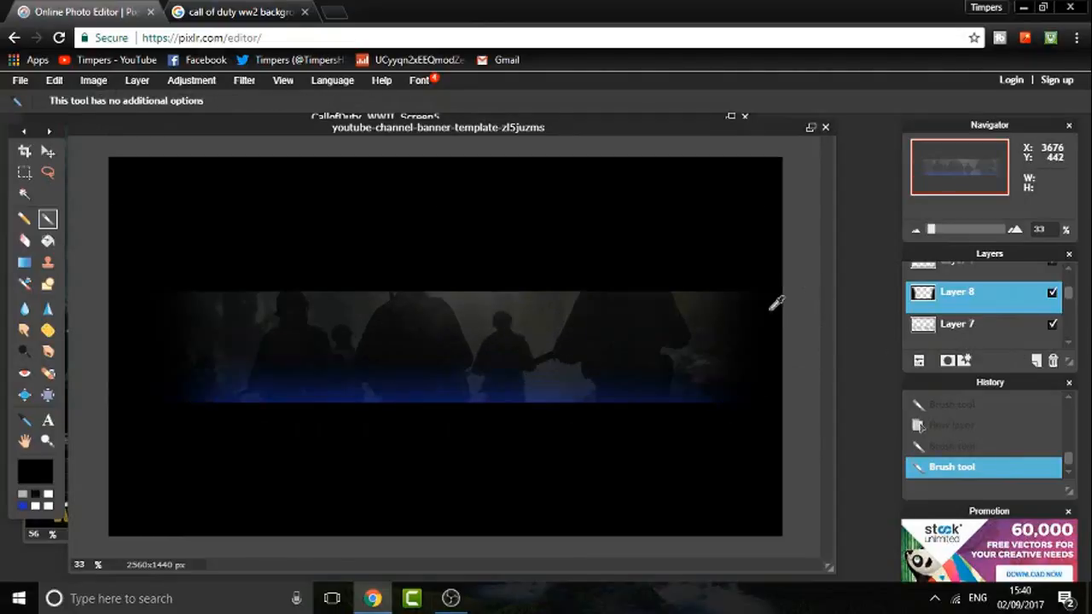
{"action": "left_click", "coordinate": [919, 365]}
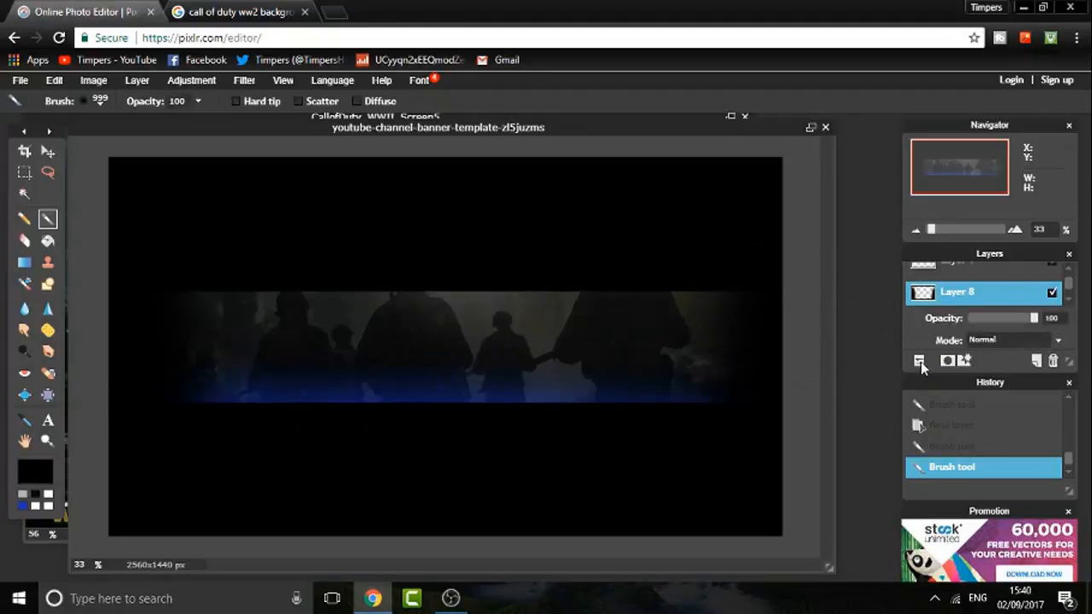
{"action": "left_click_drag", "start_coordinate": [1035, 320], "coordinate": [980, 322]}
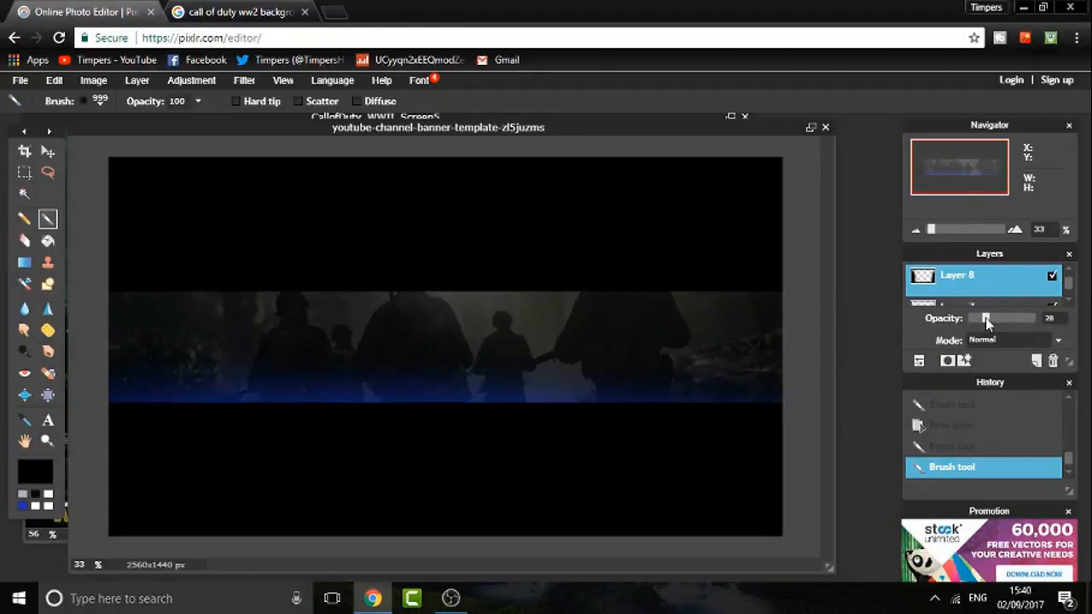
{"action": "left_click", "coordinate": [48, 151]}
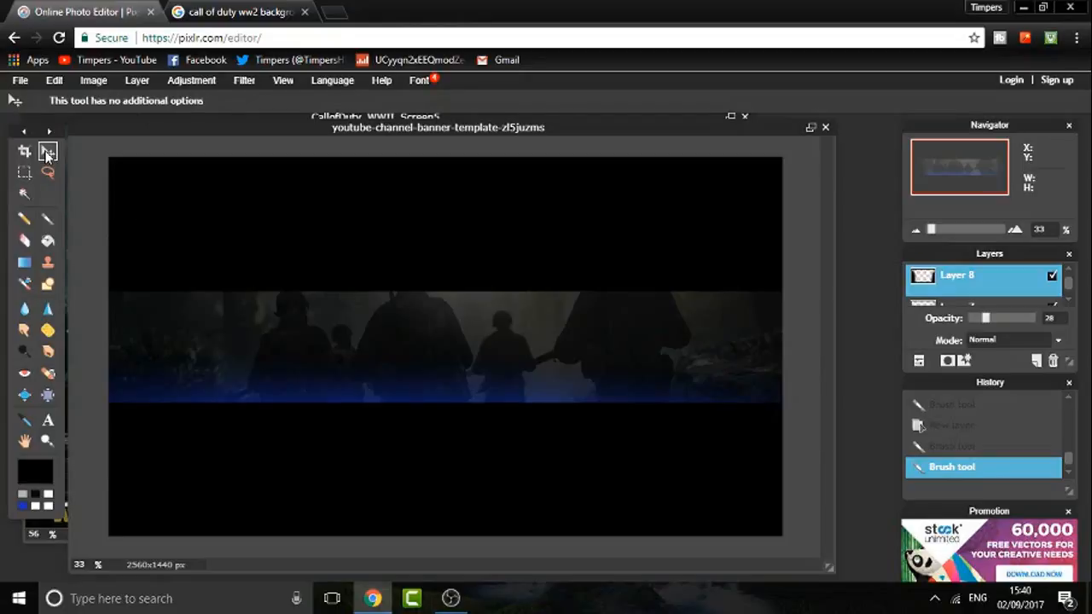
{"action": "left_click", "coordinate": [920, 361]}
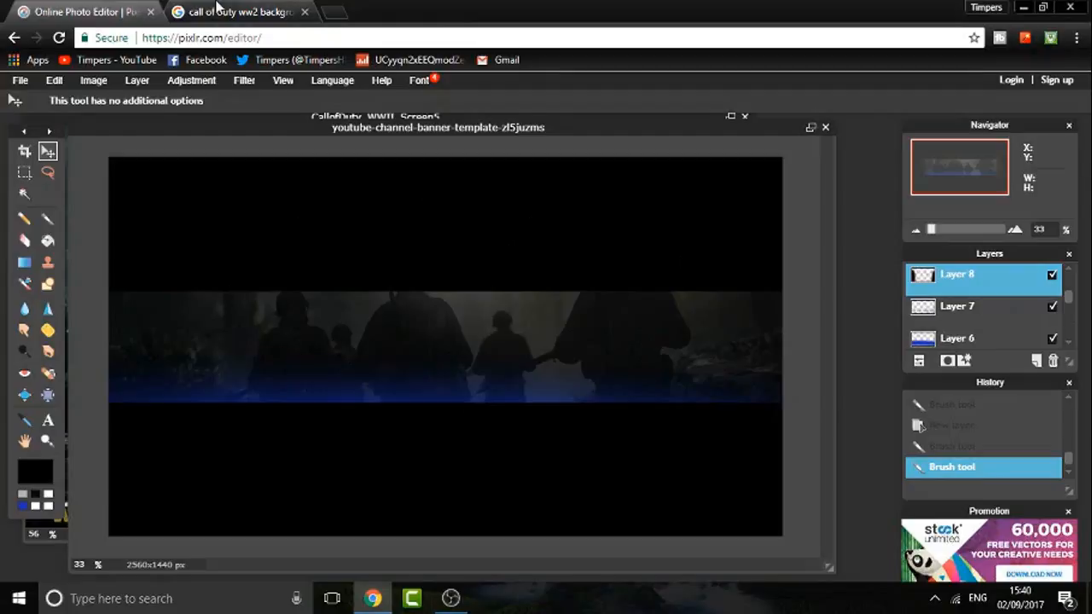
- Switch to the Google Images results and search for "grunge texture"
{"action": "left_click", "coordinate": [243, 12]}
{"action": "left_click", "coordinate": [1057, 218]}
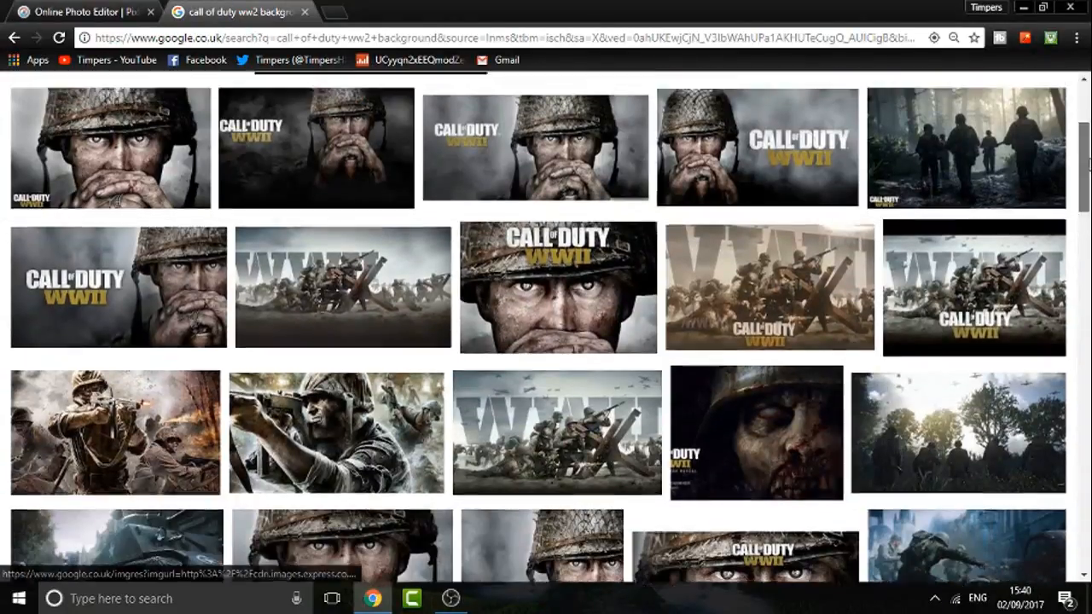
{"action": "scroll", "coordinate": [1058, 219], "scroll_direction": "up", "scroll_amount": 3}
{"action": "left_click_drag", "start_coordinate": [316, 102], "coordinate": [1, 85]}
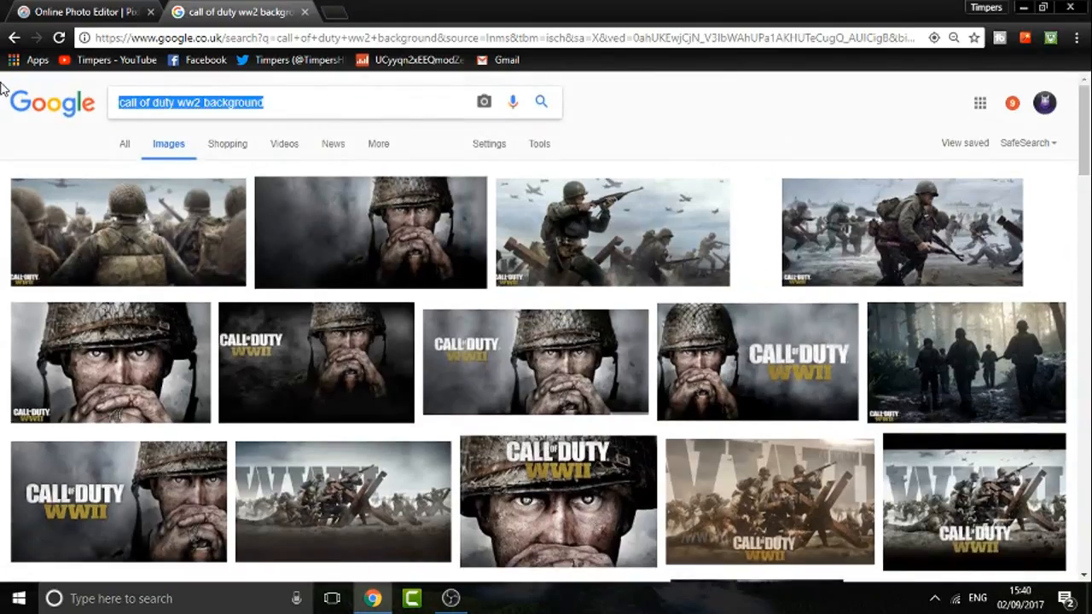
{"action": "type", "text": "grunge textur"}
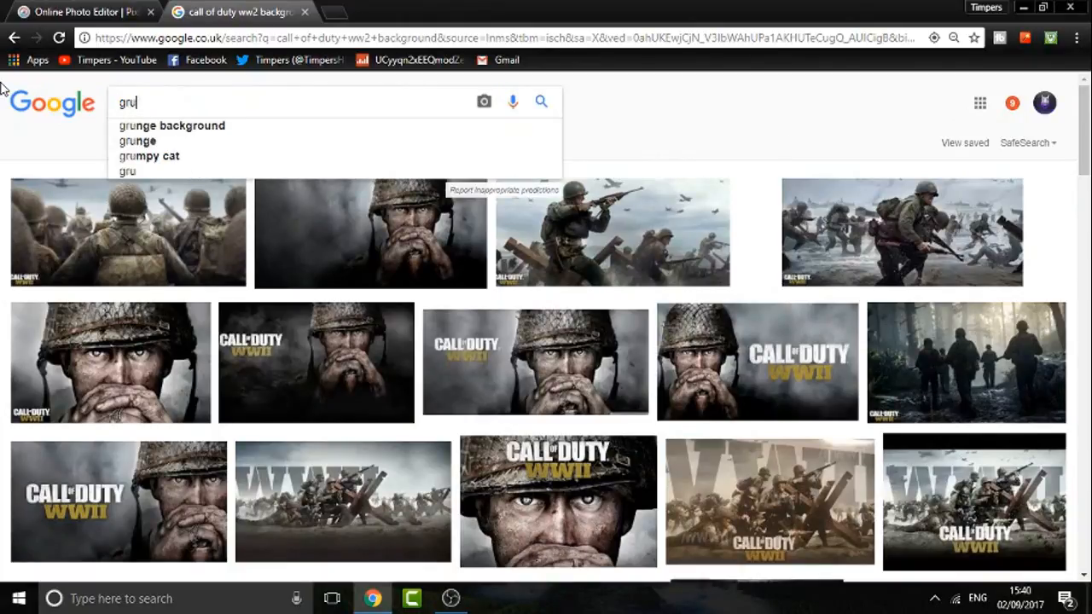
{"action": "type", "text": "e"}
{"action": "key", "text": "Return"}
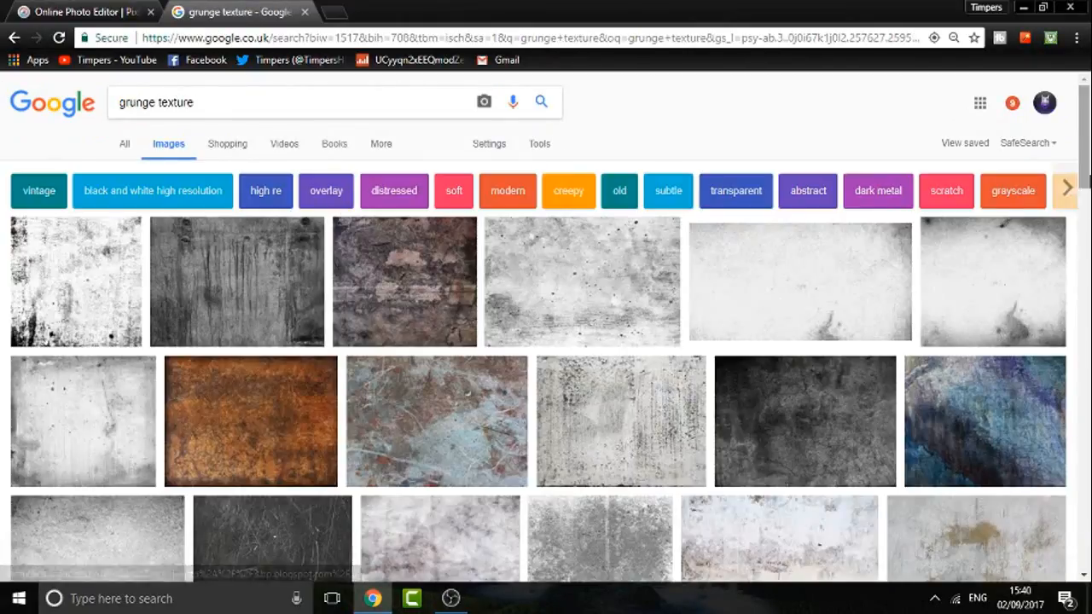
- Pick the dark grey dripping concrete texture from the image results and save it as download.jpg
{"action": "scroll", "coordinate": [1031, 348], "scroll_direction": "down", "scroll_amount": 4}
{"action": "scroll", "coordinate": [310, 312], "scroll_direction": "up", "scroll_amount": 5}
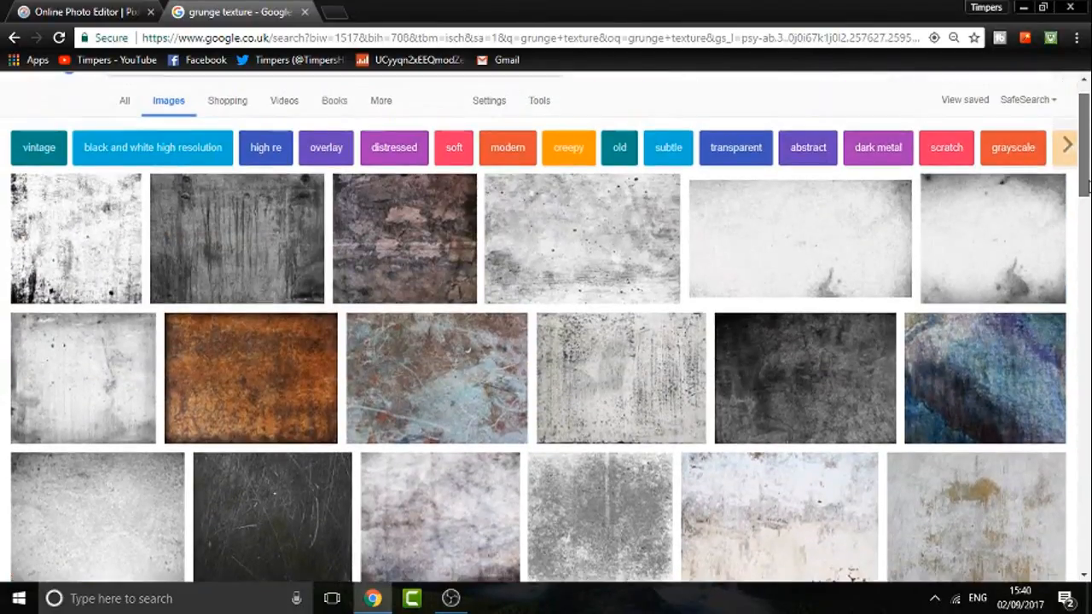
{"action": "left_click", "coordinate": [197, 273]}
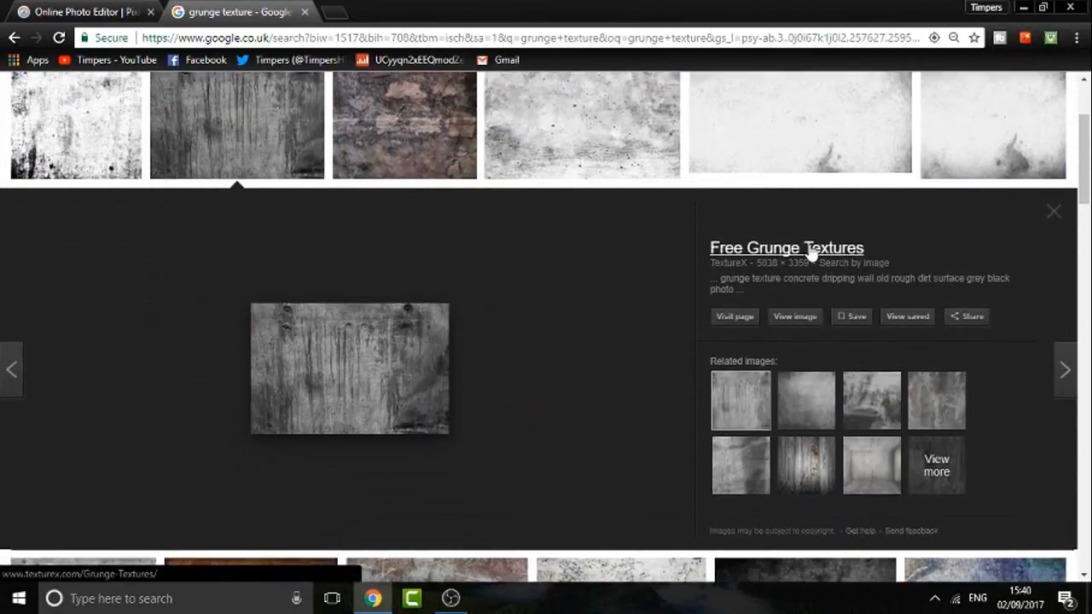
{"action": "right_click", "coordinate": [292, 373]}
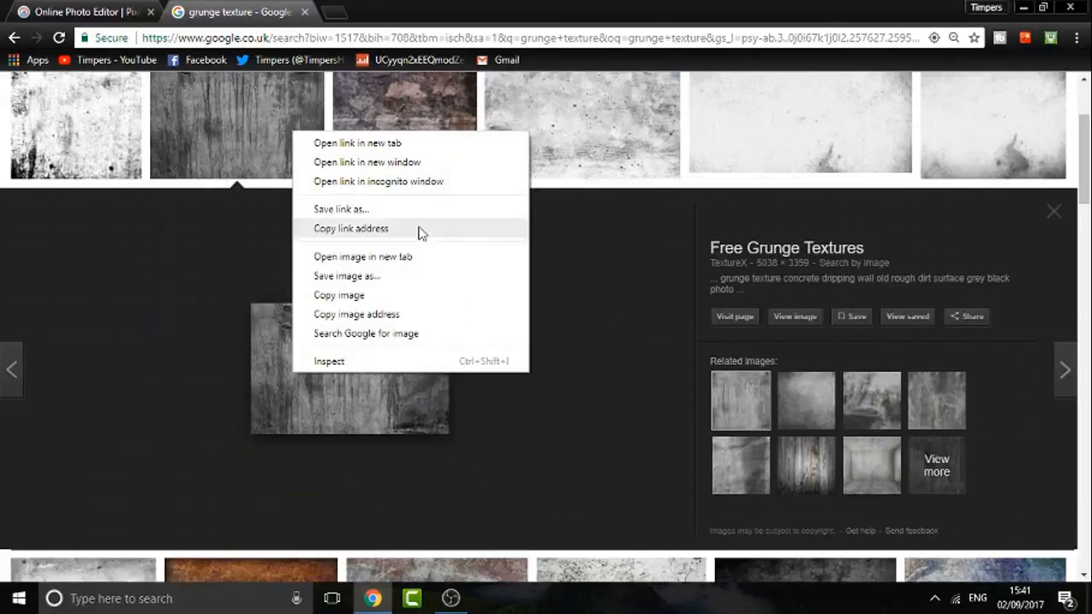
{"action": "left_click", "coordinate": [362, 276]}
{"action": "left_click", "coordinate": [419, 361]}
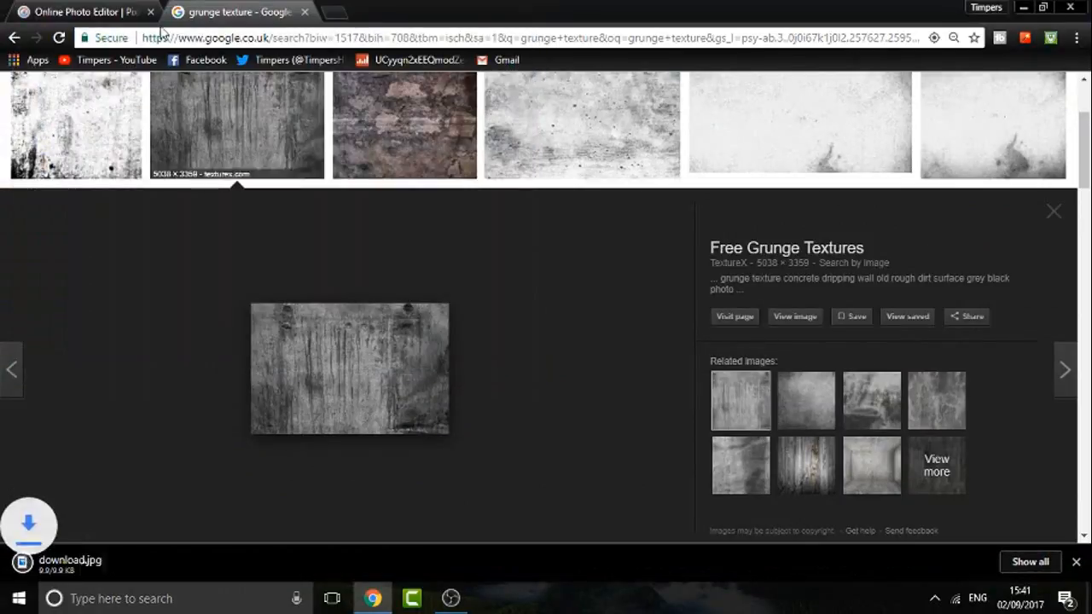
- Return to Pixlr, open the saved download image and copy its background layer into the channel banner
{"action": "left_click", "coordinate": [64, 9]}
{"action": "left_click", "coordinate": [1075, 562]}
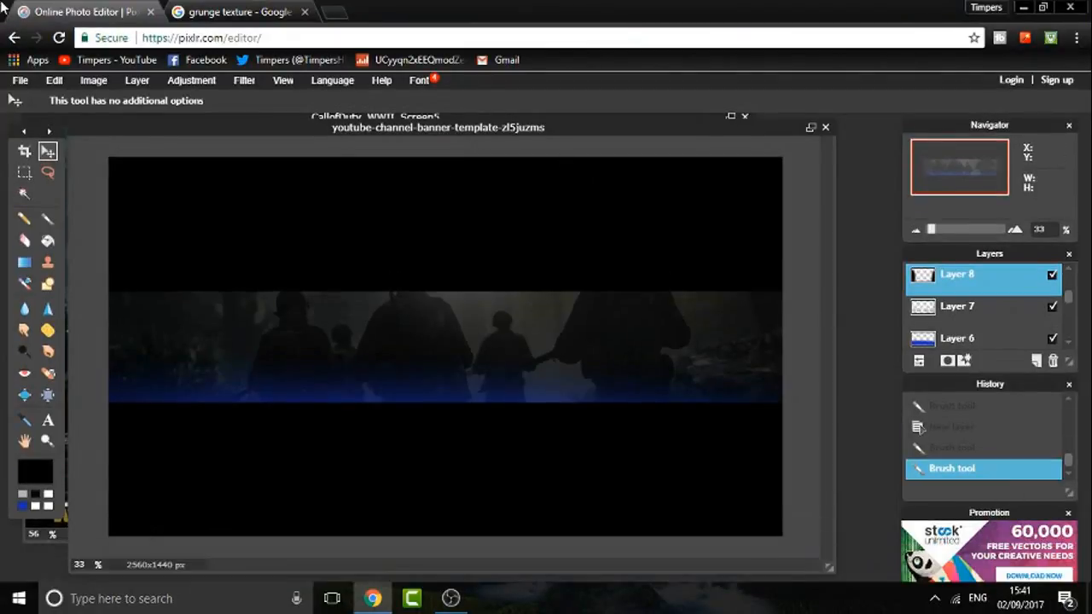
{"action": "left_click", "coordinate": [20, 80]}
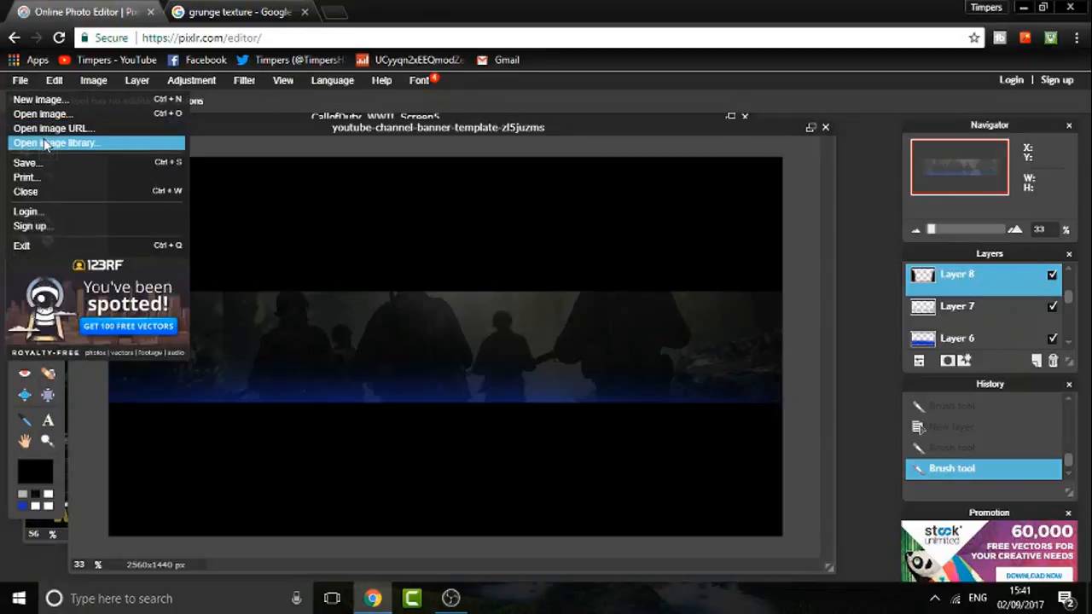
{"action": "left_click", "coordinate": [39, 116]}
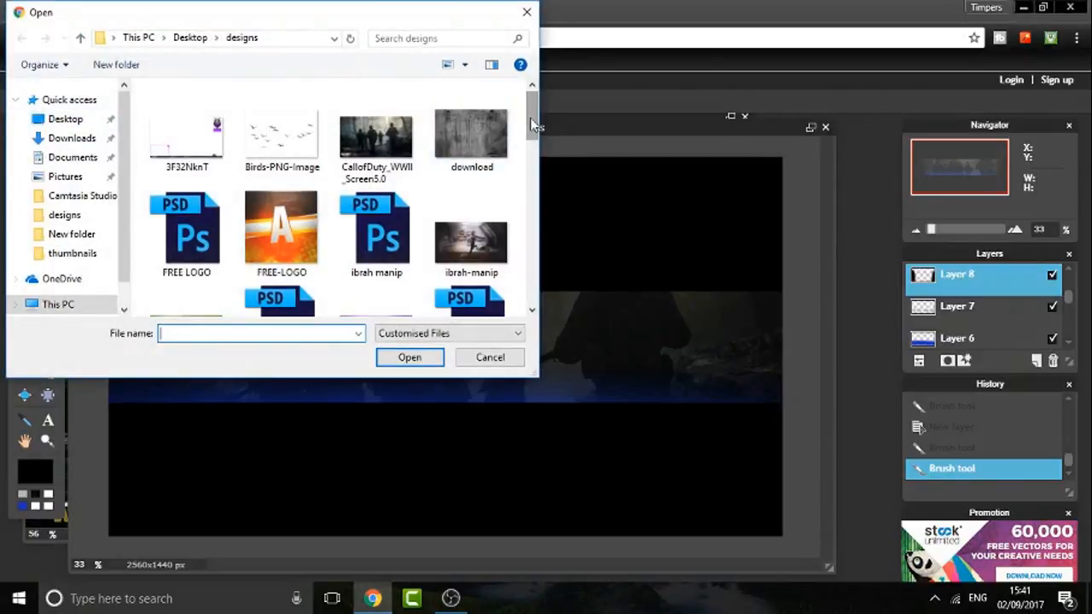
{"action": "double_click", "coordinate": [469, 135]}
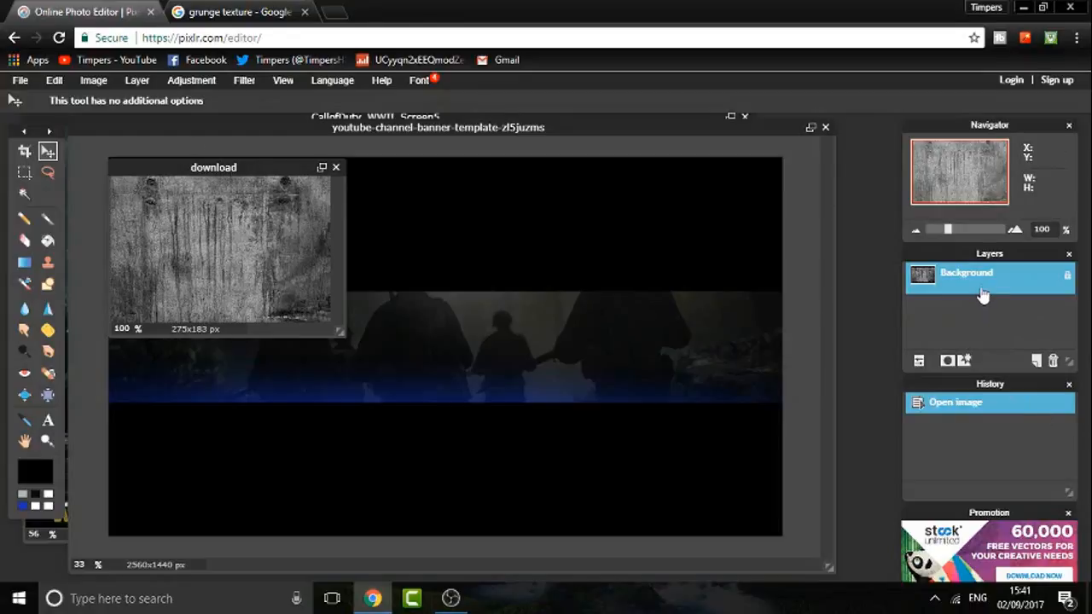
{"action": "left_click_drag", "start_coordinate": [981, 294], "coordinate": [514, 314]}
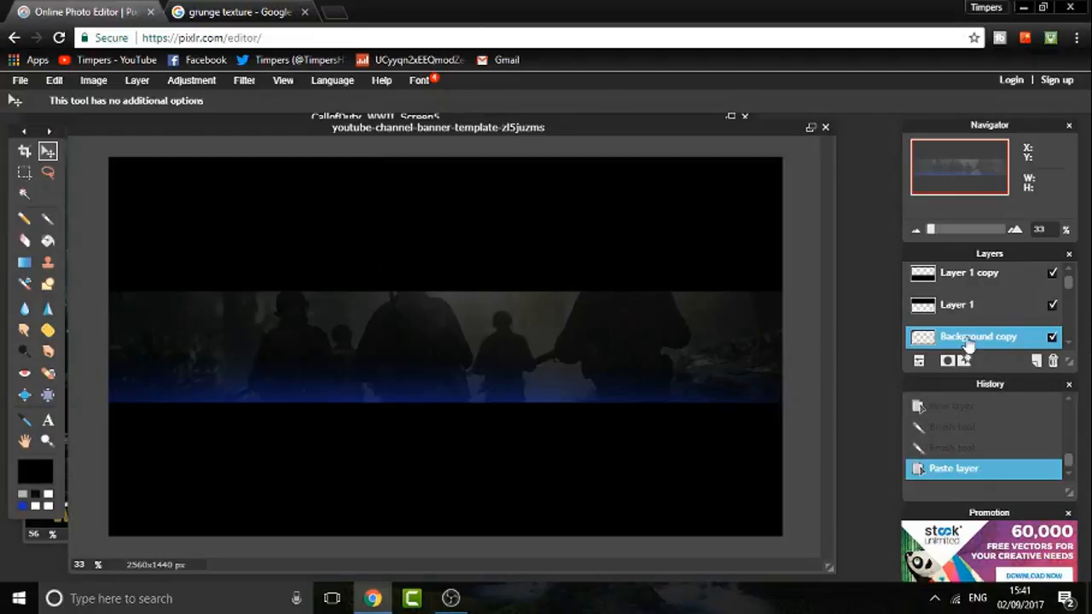
- Free transform the pasted grunge texture so that it covers the whole width of the middle band
{"action": "left_click", "coordinate": [51, 83]}
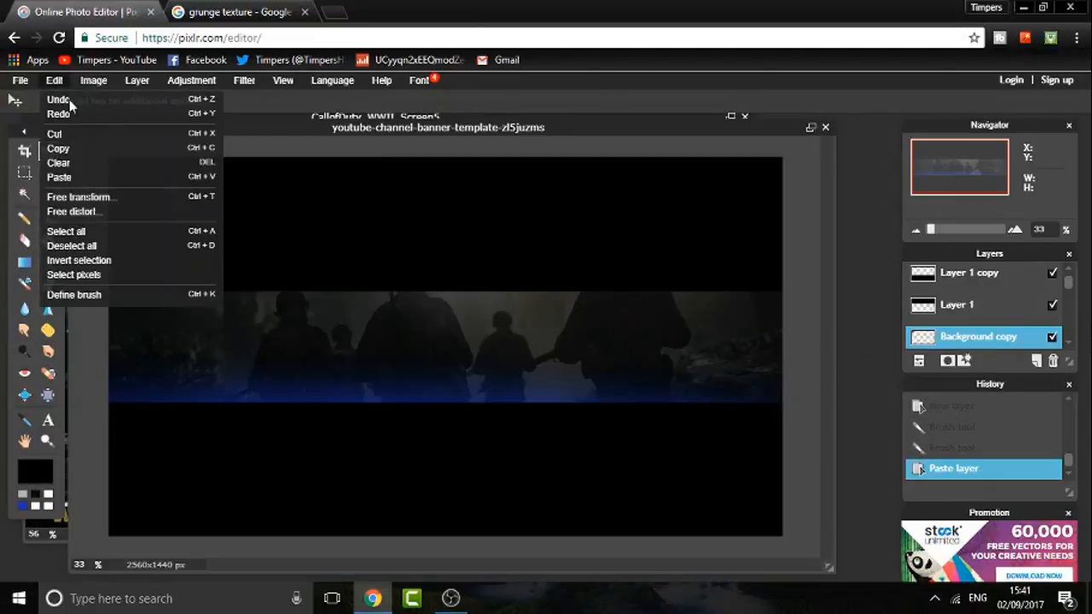
{"action": "left_click", "coordinate": [87, 199]}
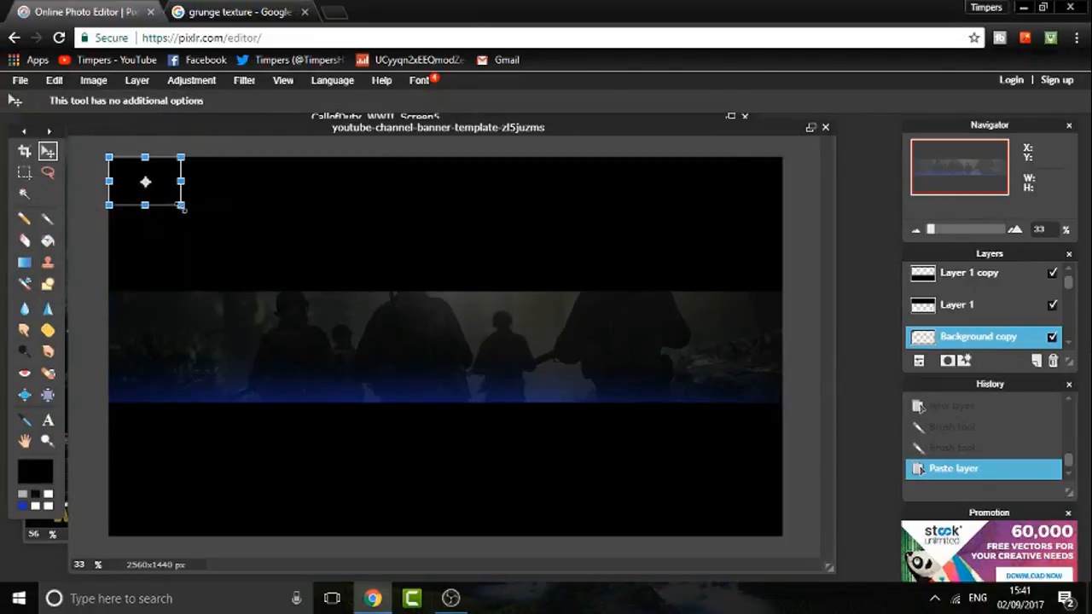
{"action": "left_click_drag", "start_coordinate": [181, 206], "coordinate": [833, 539]}
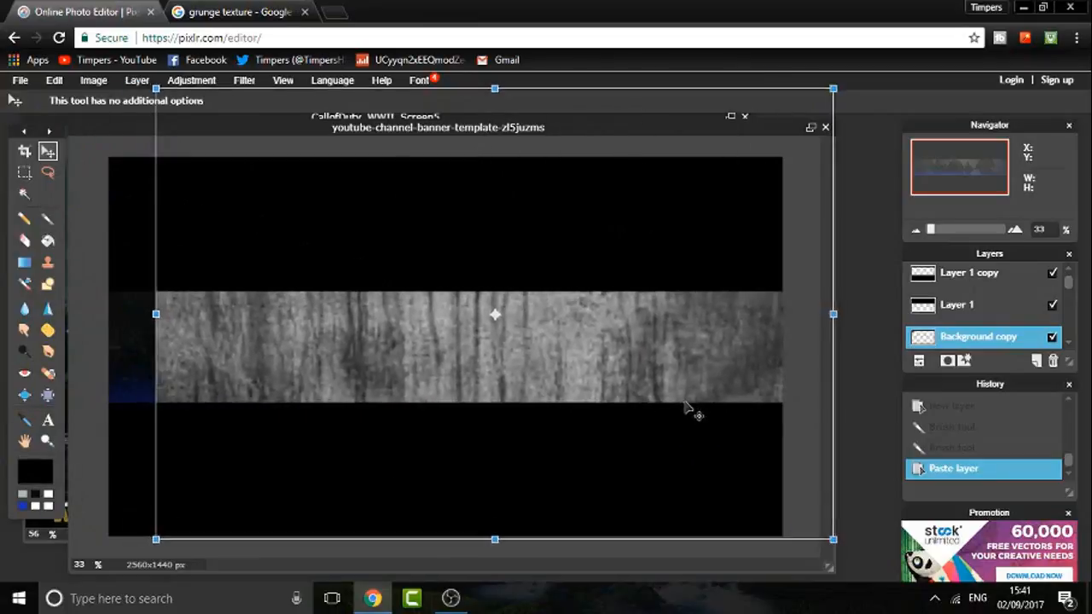
{"action": "left_click_drag", "start_coordinate": [692, 409], "coordinate": [644, 426]}
{"action": "key", "text": "Return"}
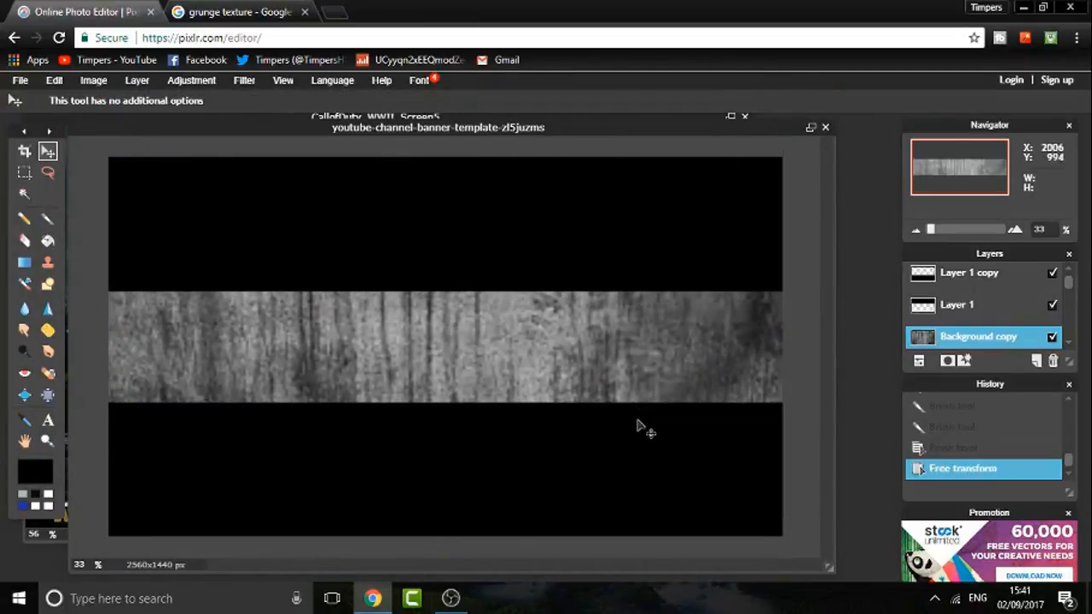
- Set the grunge texture layer's blend mode to Overlay and reduce its opacity to 26
{"action": "left_click", "coordinate": [919, 362]}
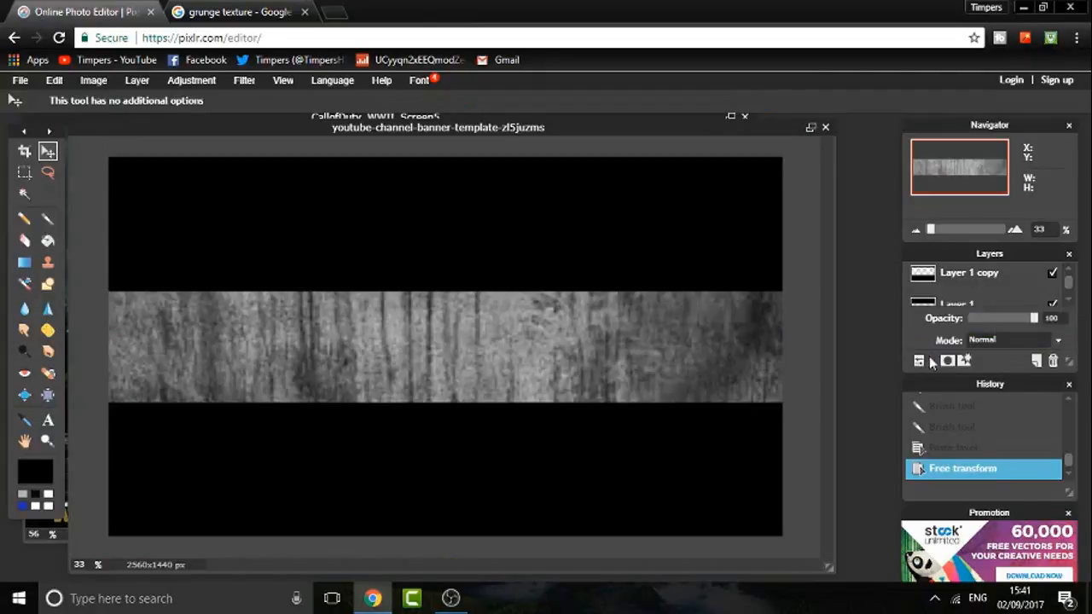
{"action": "left_click", "coordinate": [1005, 341]}
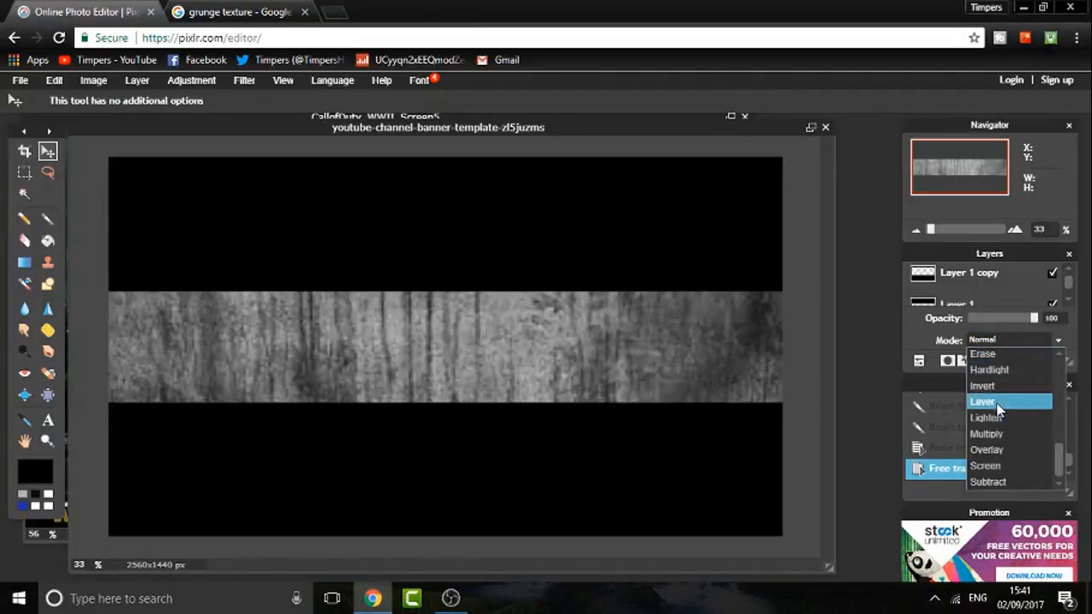
{"action": "left_click", "coordinate": [1003, 436]}
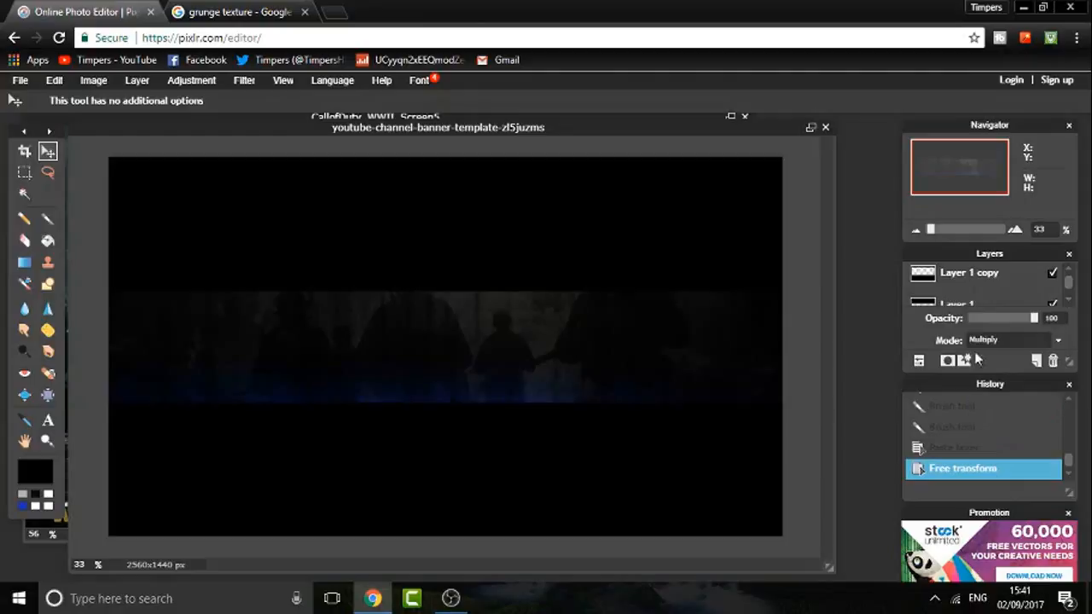
{"action": "left_click", "coordinate": [985, 342]}
{"action": "left_click", "coordinate": [989, 451]}
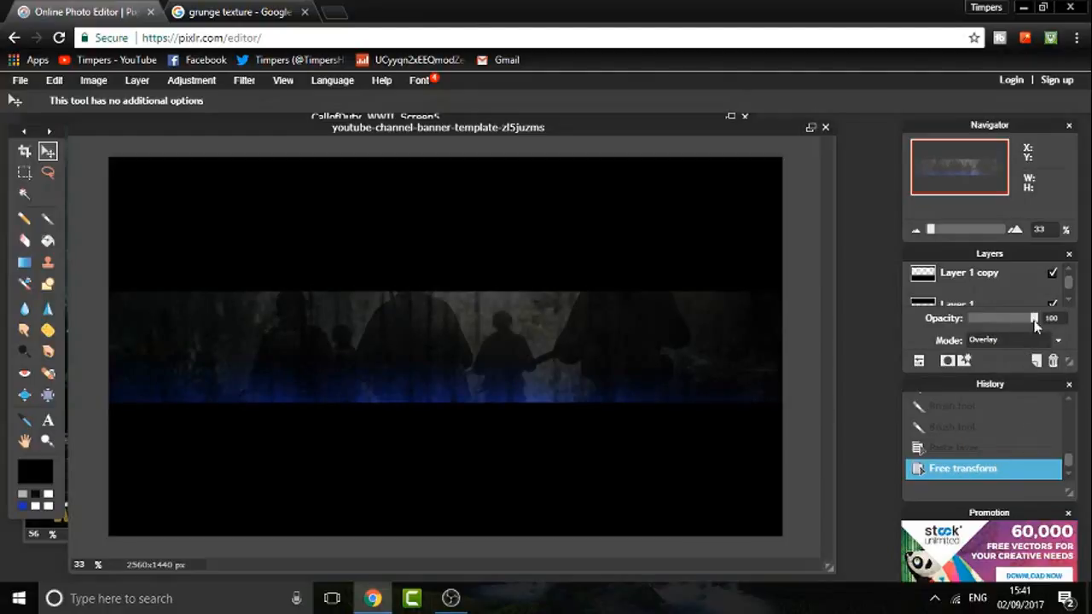
{"action": "mouse_move", "coordinate": [988, 326]}
{"action": "left_mouse_down"}
{"action": "mouse_move", "coordinate": [957, 324]}
{"action": "mouse_move", "coordinate": [982, 326]}
{"action": "left_mouse_up"}
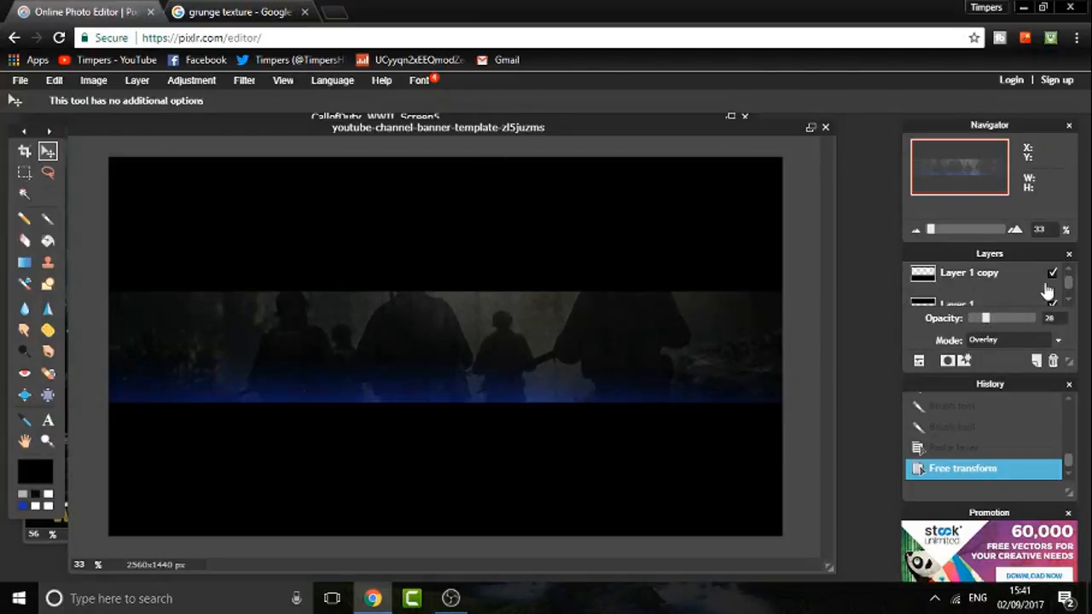
{"action": "left_click", "coordinate": [914, 361]}
- Select the Background copy layer and set up the eraser with the soft 50 brush at diameter 999 and spacing 100
{"action": "left_click_drag", "start_coordinate": [1069, 281], "coordinate": [1076, 329]}
{"action": "left_click", "coordinate": [982, 295]}
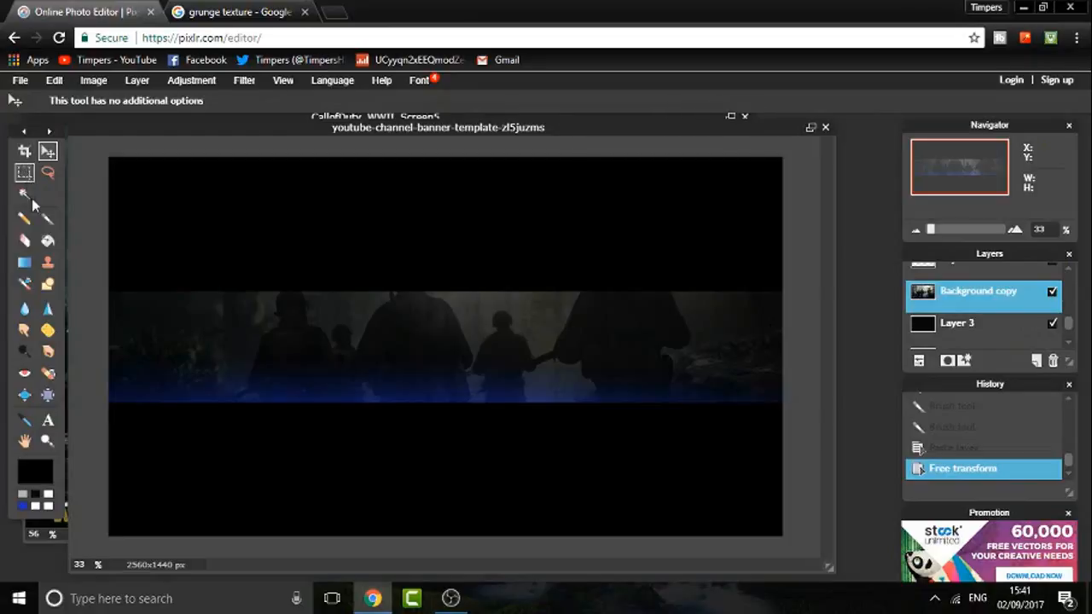
{"action": "left_click", "coordinate": [25, 241]}
{"action": "left_click", "coordinate": [77, 102]}
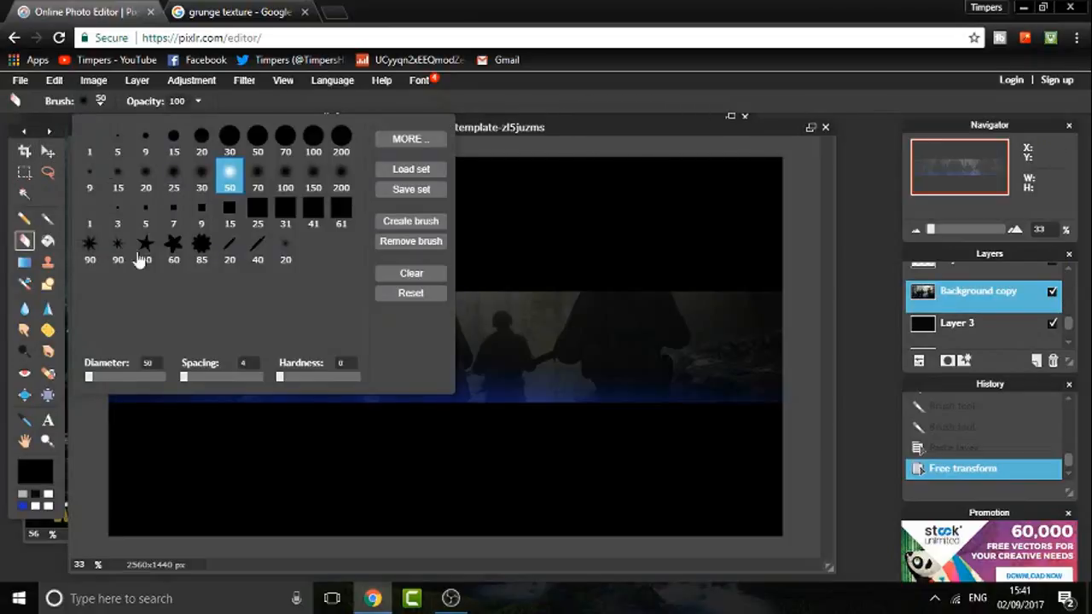
{"action": "left_click_drag", "start_coordinate": [237, 388], "coordinate": [242, 389]}
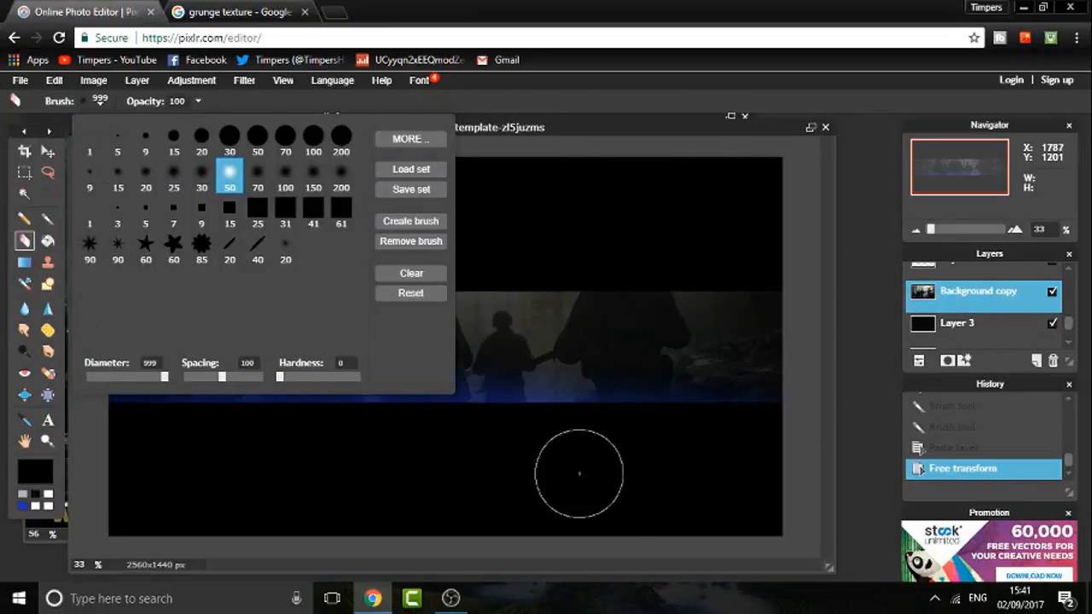
- Erase the soldiers on both sides of the Background copy picture, leaving the small central soldier and the light around him
{"action": "left_click_drag", "start_coordinate": [690, 429], "coordinate": [637, 394]}
{"action": "left_click", "coordinate": [637, 394]}
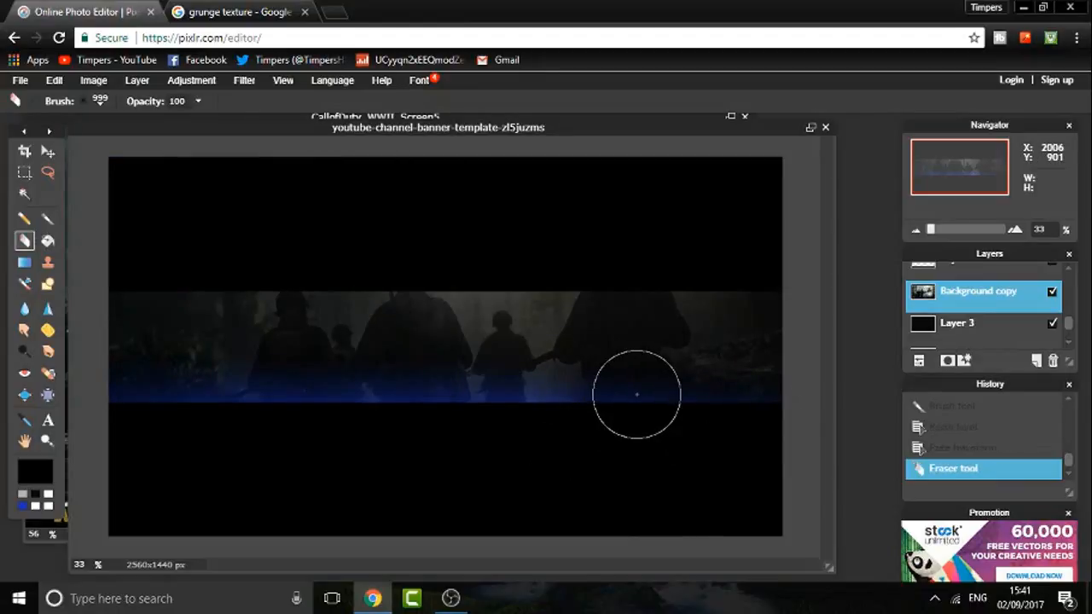
{"action": "mouse_move", "coordinate": [273, 288]}
{"action": "left_mouse_down"}
{"action": "mouse_move", "coordinate": [322, 305]}
{"action": "mouse_move", "coordinate": [366, 255]}
{"action": "left_mouse_up"}
{"action": "left_click", "coordinate": [317, 325]}
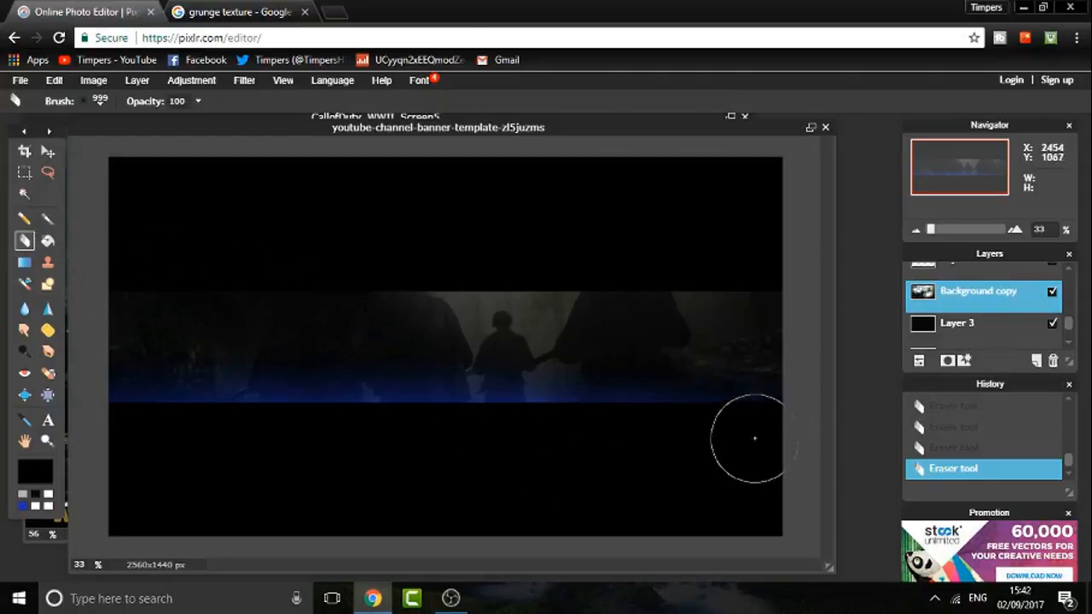
{"action": "right_click", "coordinate": [546, 415]}
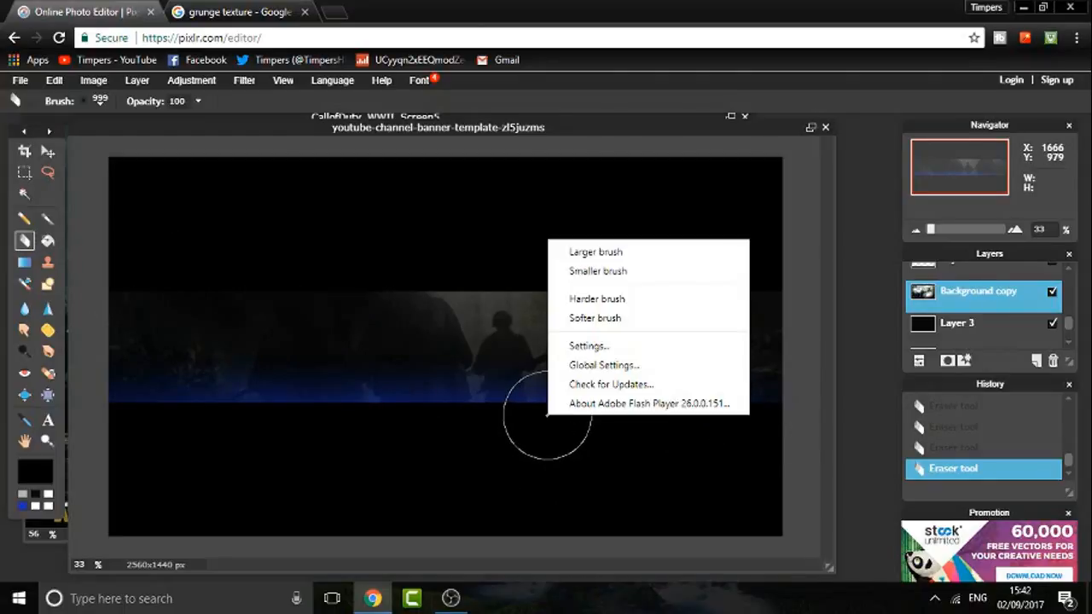
{"action": "left_click", "coordinate": [547, 415]}
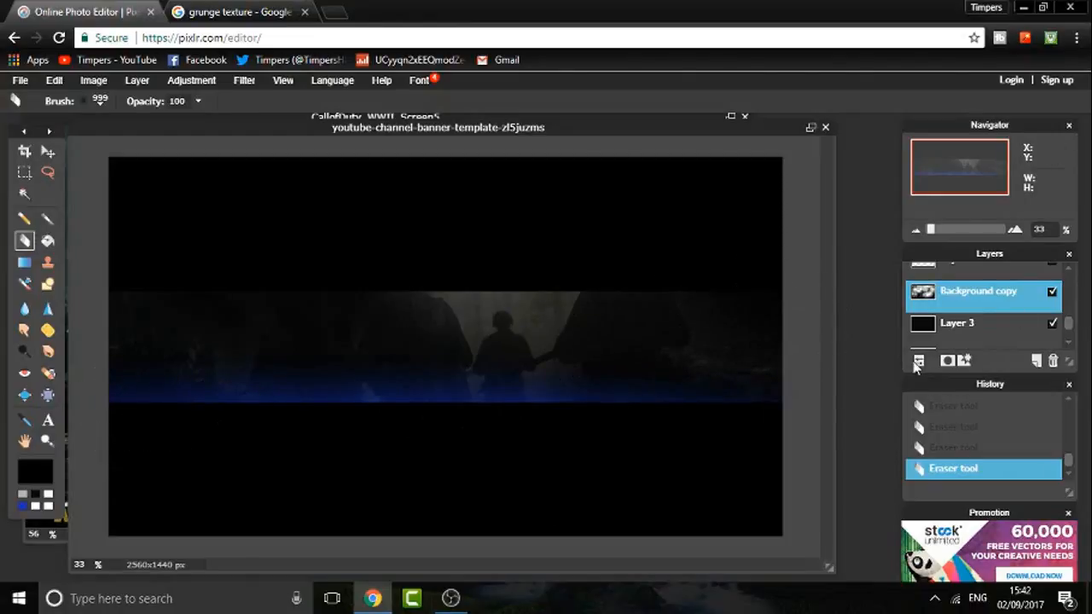
- Set the Background copy layer's opacity to 21
{"action": "left_click", "coordinate": [918, 361]}
{"action": "left_click_drag", "start_coordinate": [975, 324], "coordinate": [983, 327]}
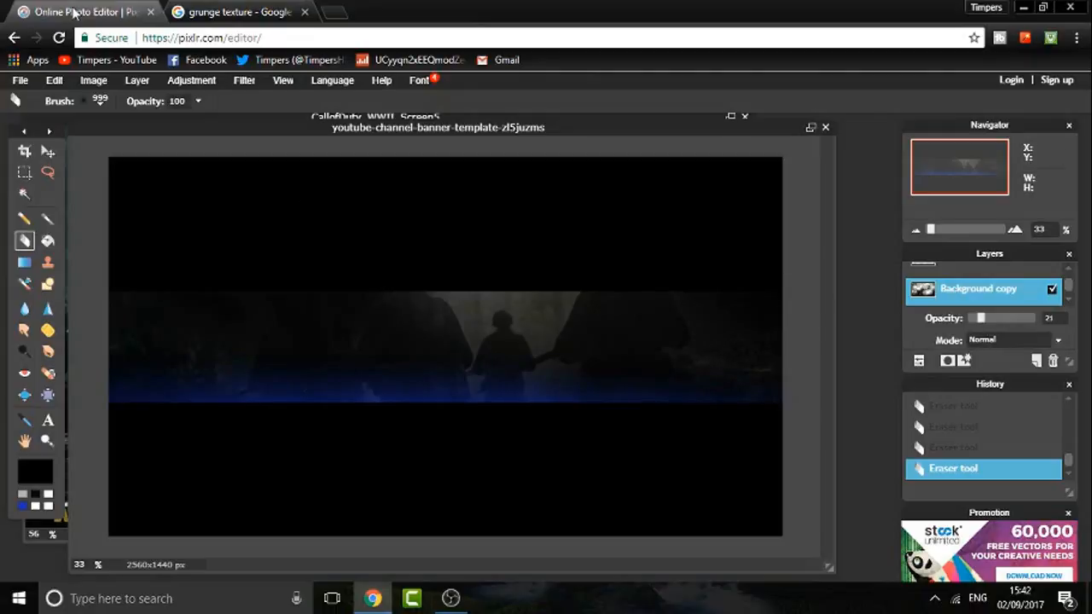
{"action": "left_click", "coordinate": [49, 172]}
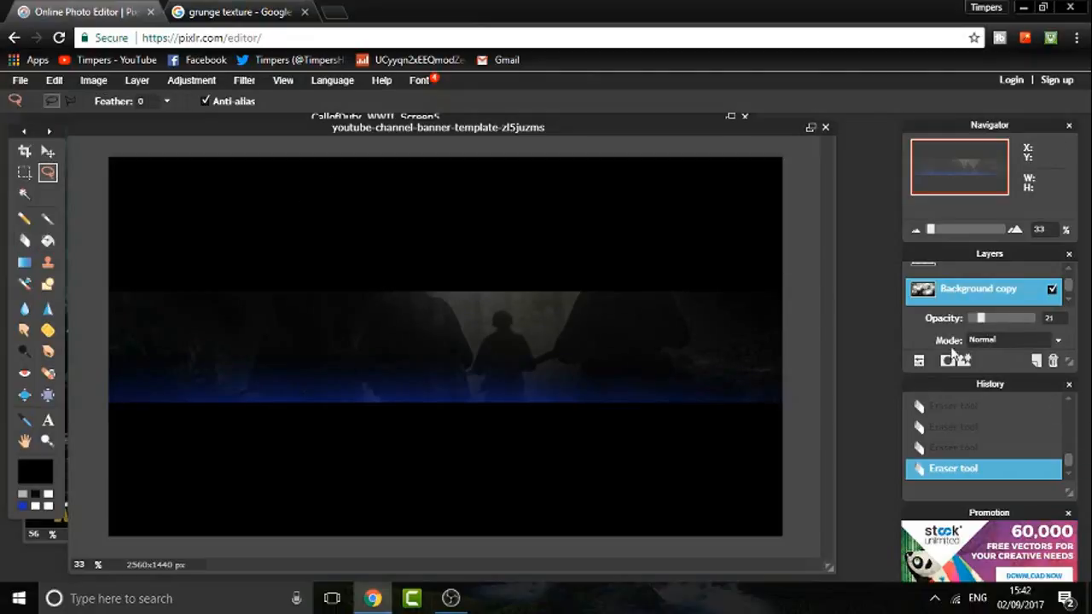
{"action": "left_click", "coordinate": [918, 361]}
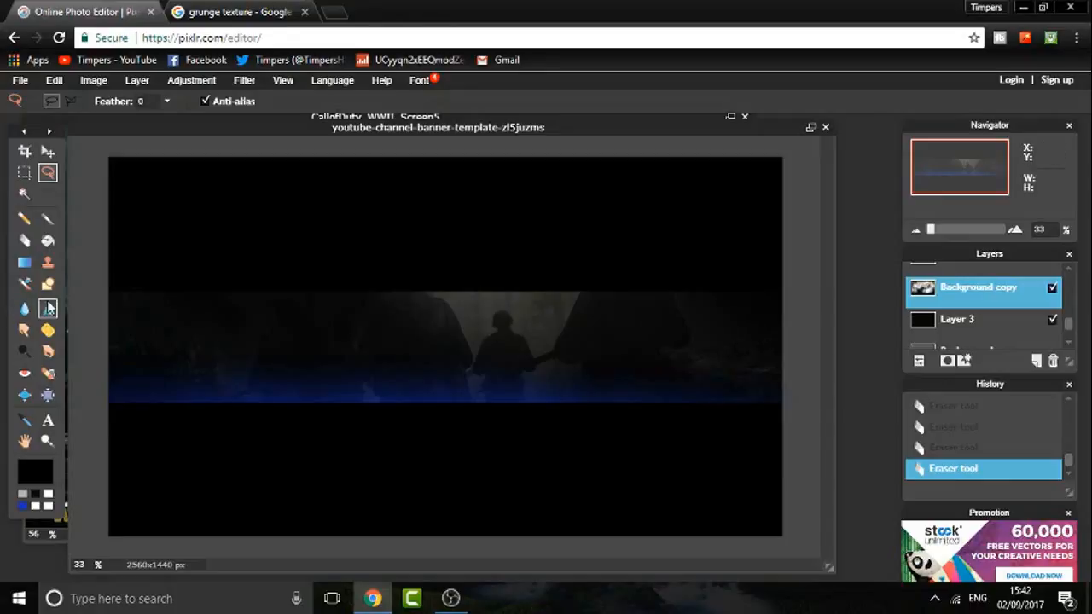
- Add the text TIMPERS in the middle band, using the Agency FB font in white (ffffff)
{"action": "left_click", "coordinate": [47, 421]}
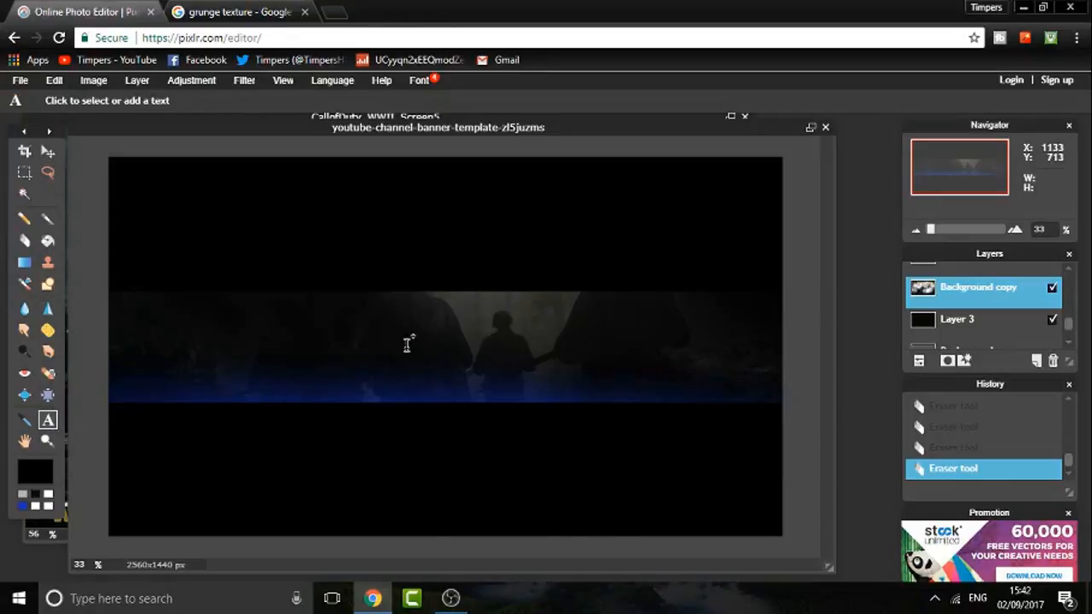
{"action": "left_click", "coordinate": [408, 344]}
{"action": "key", "text": "Caps_Lock"}
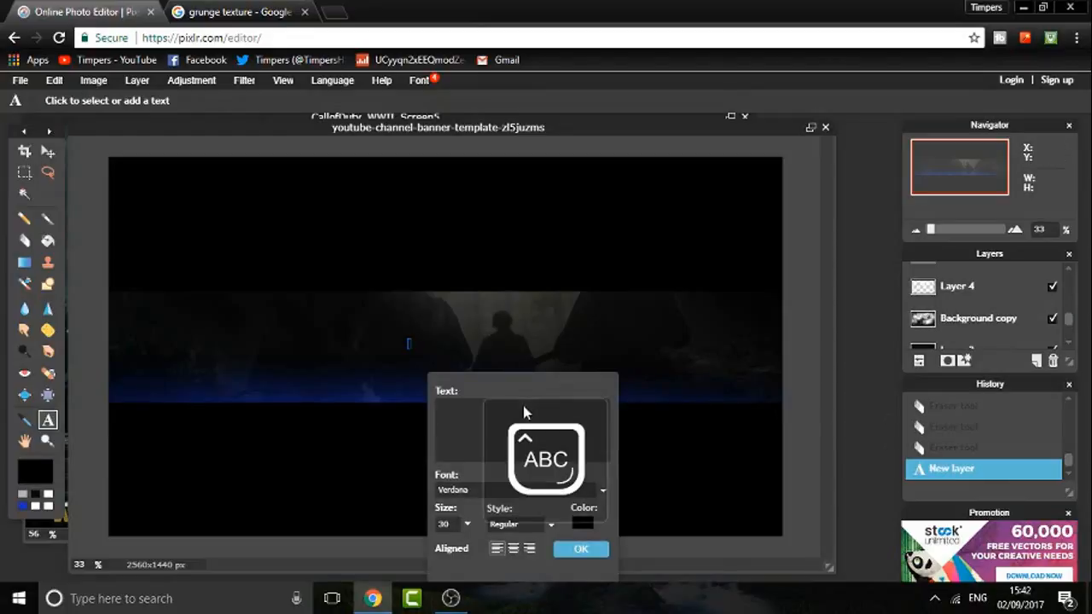
{"action": "type", "text": "TIMPERS"}
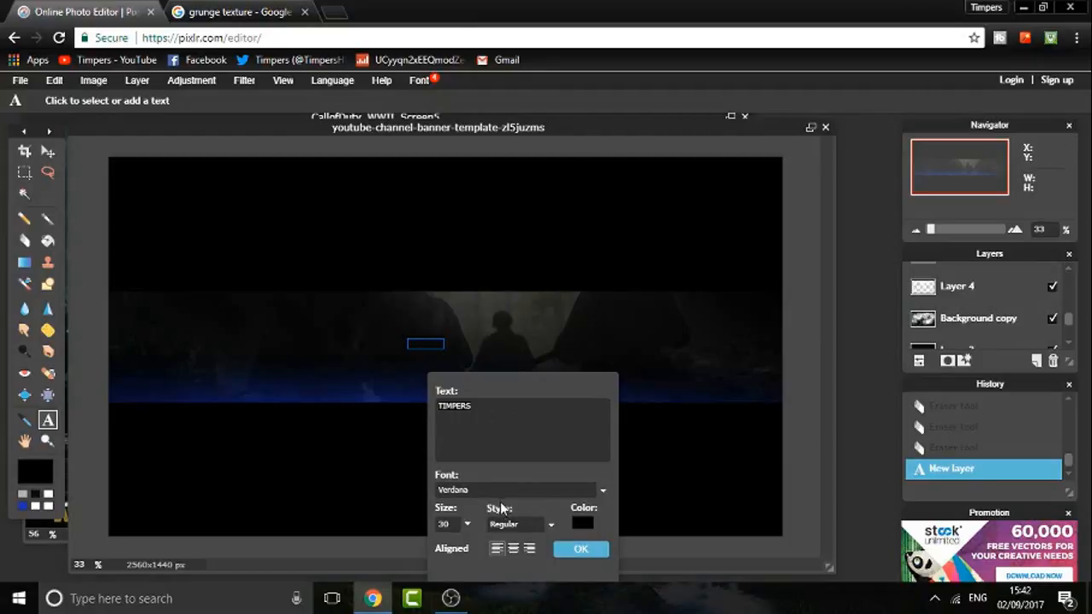
{"action": "left_click", "coordinate": [505, 490]}
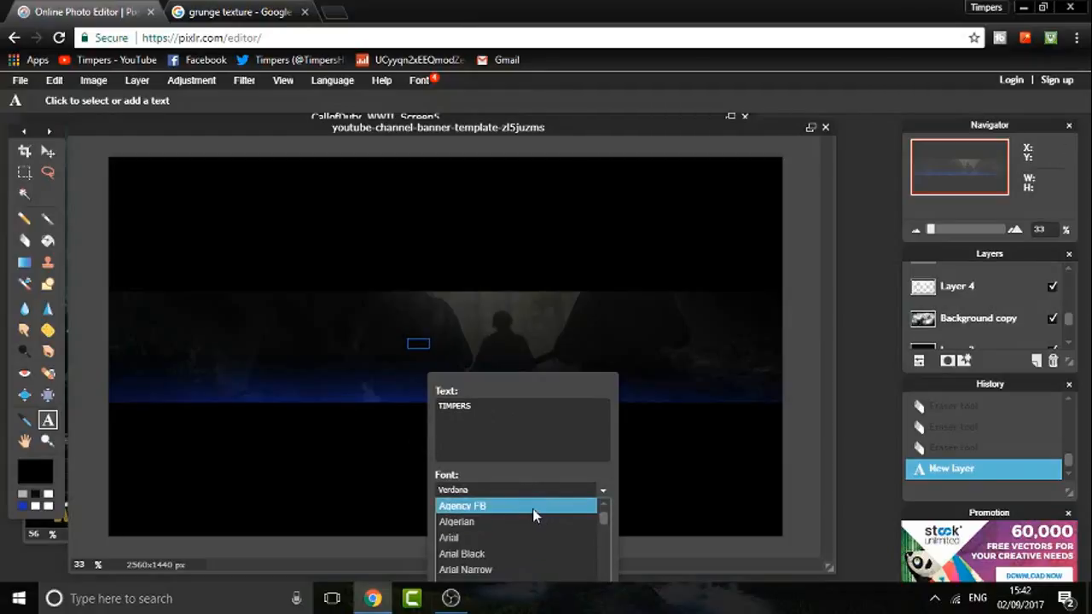
{"action": "left_click", "coordinate": [533, 512]}
{"action": "left_click", "coordinate": [582, 523]}
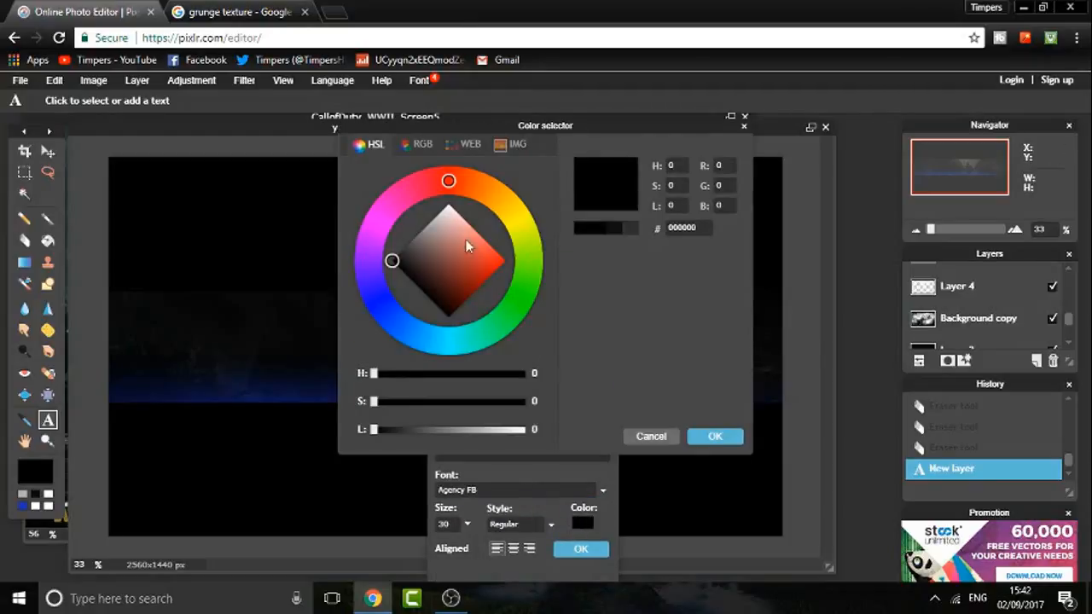
{"action": "left_click_drag", "start_coordinate": [375, 430], "coordinate": [539, 458]}
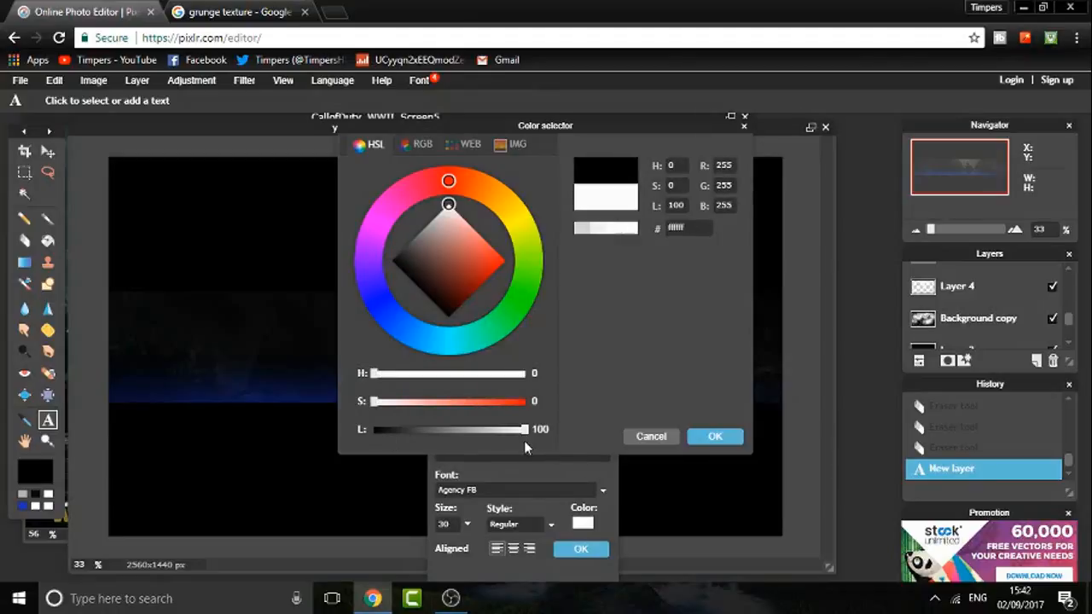
{"action": "left_click", "coordinate": [713, 438]}
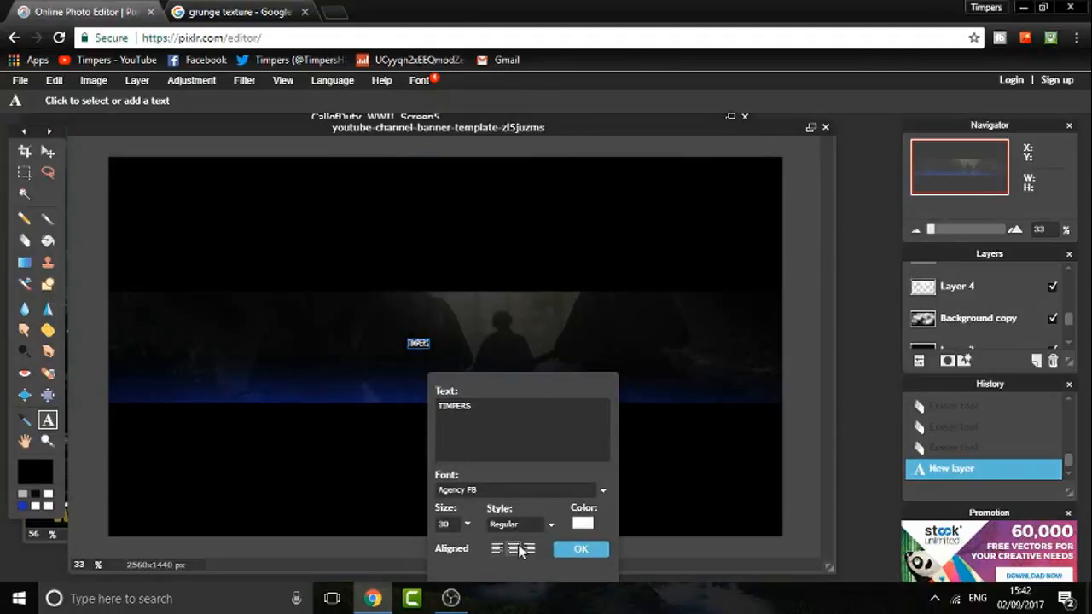
- Set the TIMPERS text size to 104 and move the title to the centre of the band
{"action": "right_click", "coordinate": [462, 532]}
{"action": "left_click", "coordinate": [467, 525]}
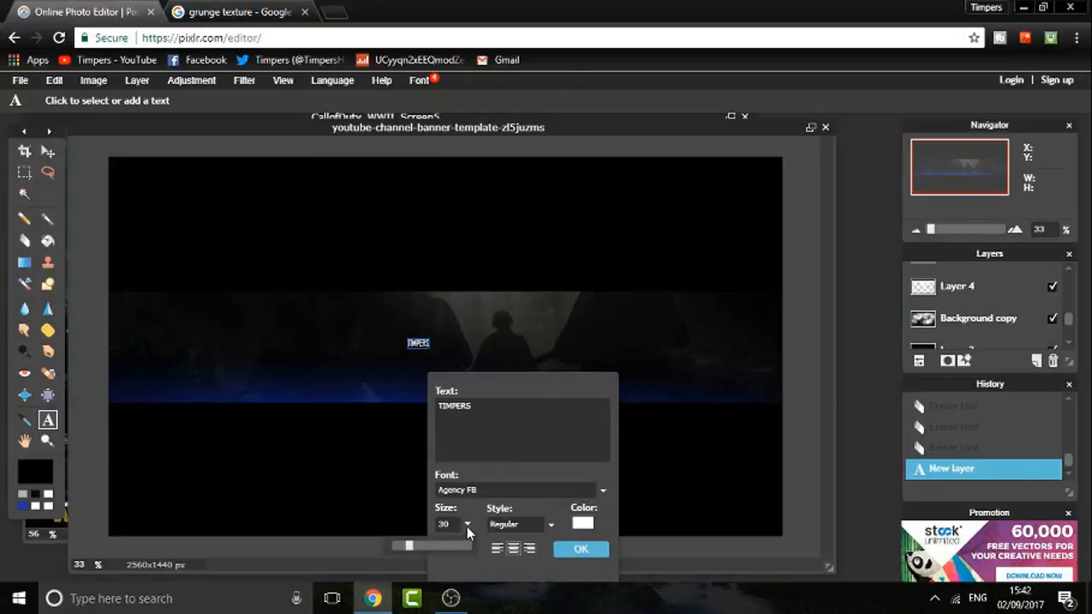
{"action": "left_click_drag", "start_coordinate": [417, 548], "coordinate": [453, 543]}
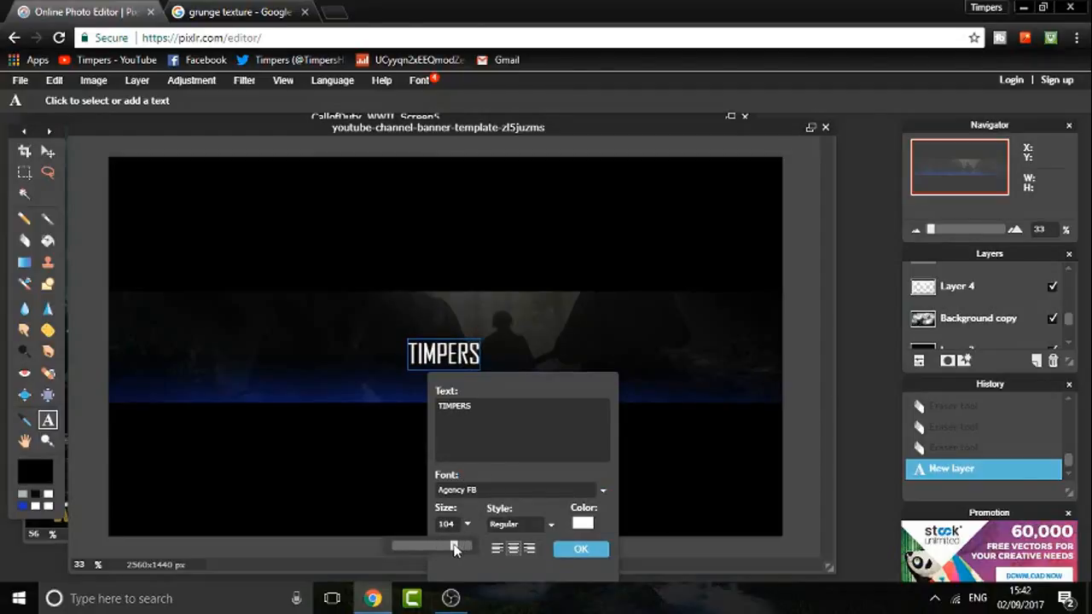
{"action": "left_click", "coordinate": [576, 552]}
{"action": "left_click", "coordinate": [575, 552]}
{"action": "left_click", "coordinate": [48, 151]}
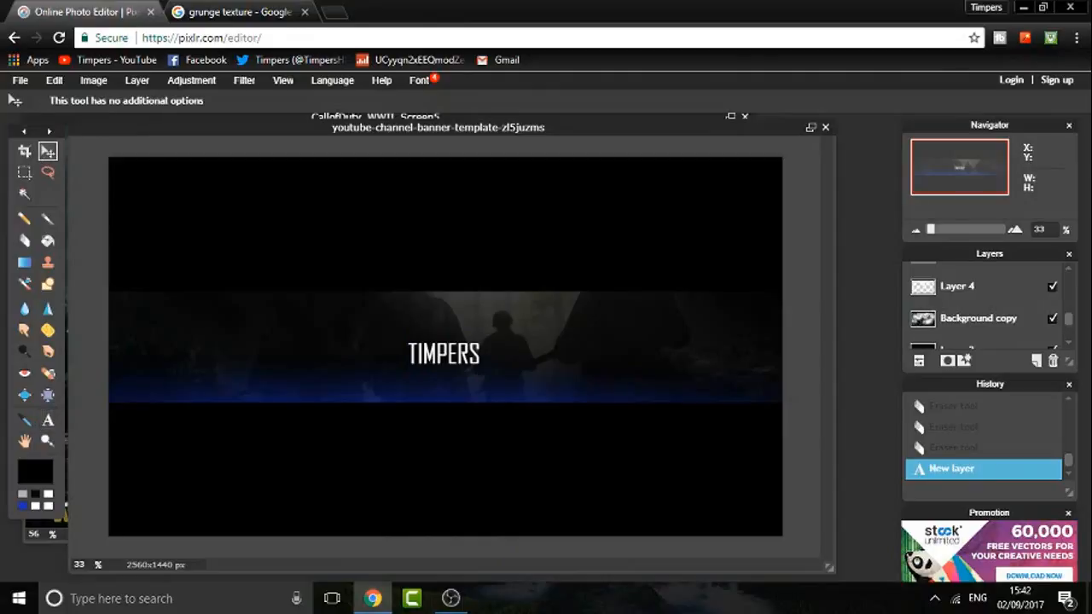
{"action": "mouse_move", "coordinate": [448, 369]}
{"action": "left_mouse_down"}
{"action": "mouse_move", "coordinate": [453, 353]}
{"action": "mouse_move", "coordinate": [444, 354]}
{"action": "mouse_move", "coordinate": [454, 357]}
{"action": "left_mouse_up"}
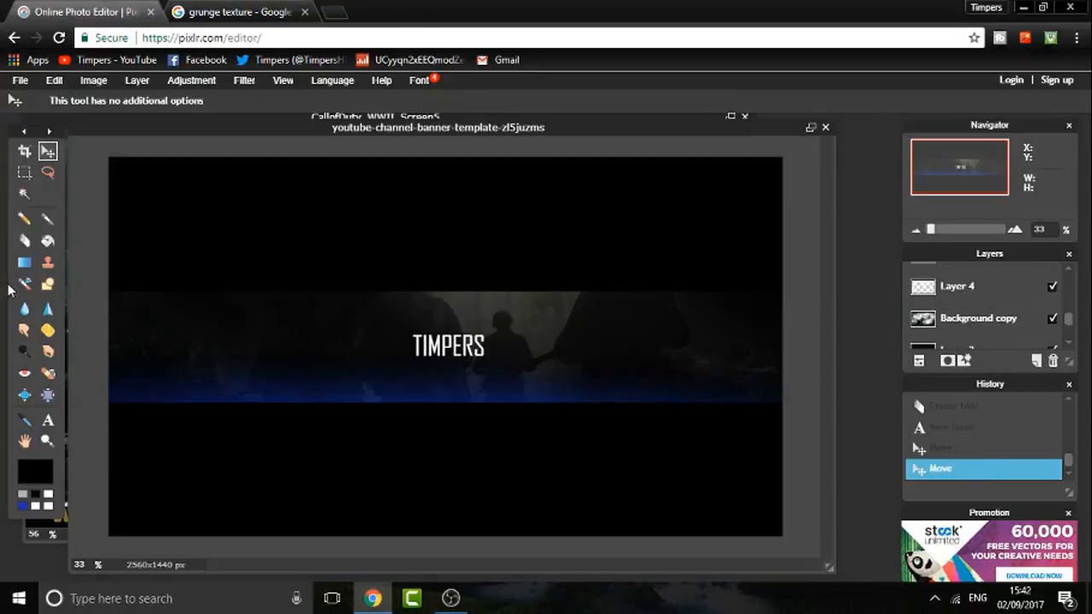
- Add a second text reading OFFICIAL CHANNEL OF below the title, coloured white (ffffff)
{"action": "left_click", "coordinate": [48, 420]}
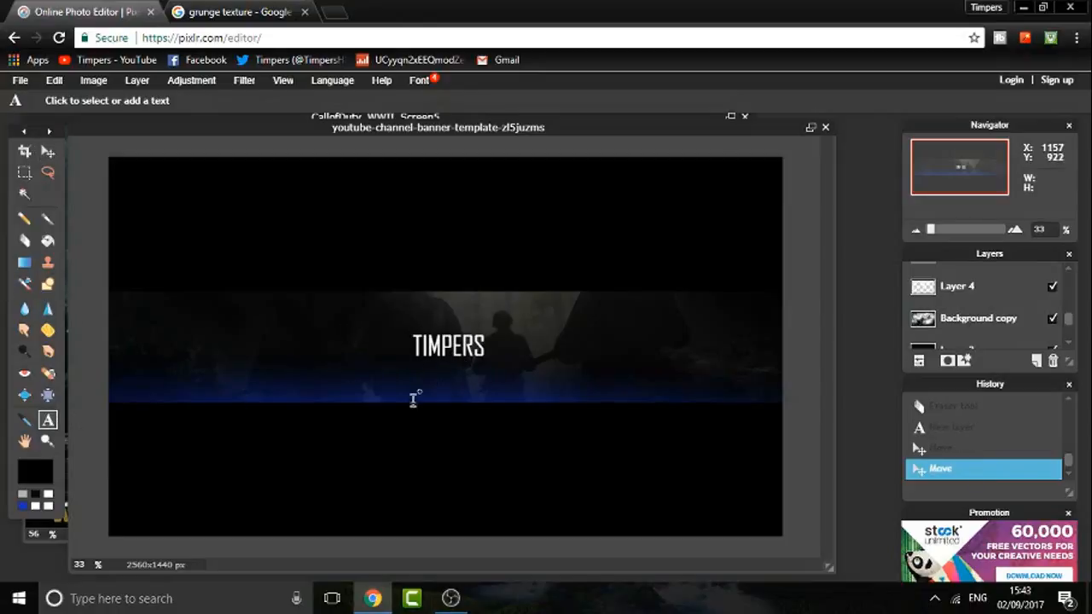
{"action": "left_click", "coordinate": [415, 392]}
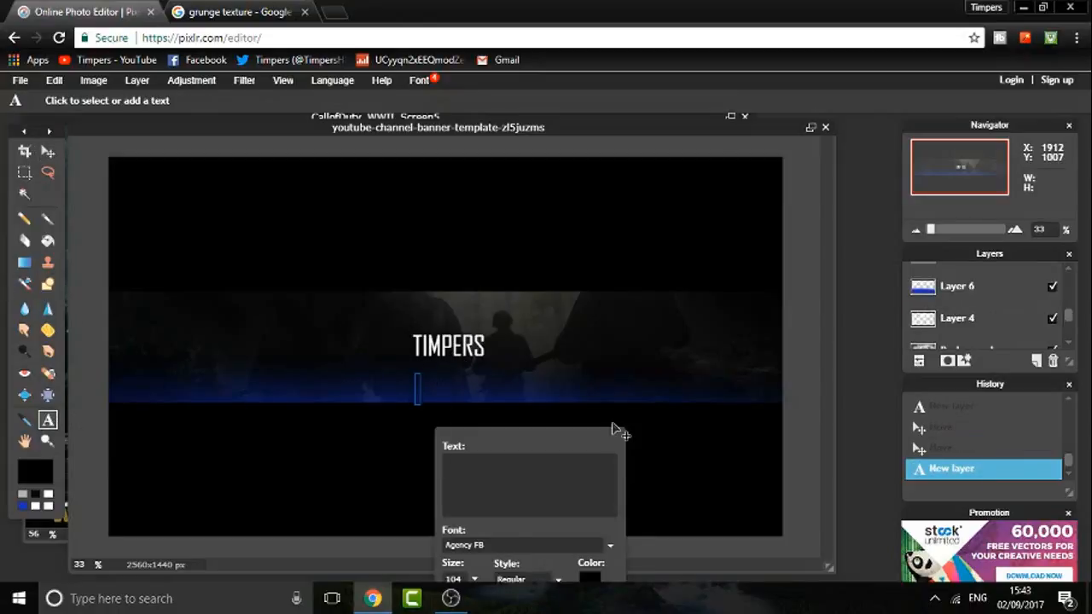
{"action": "type", "text": "OFFICIA"}
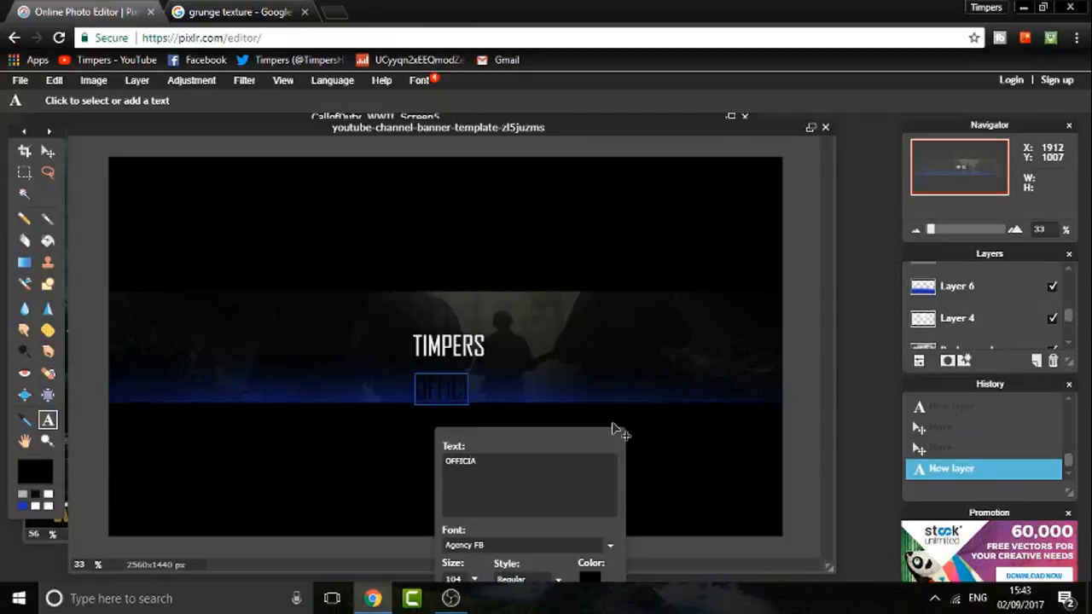
{"action": "type", "text": "L CHANNEL OF"}
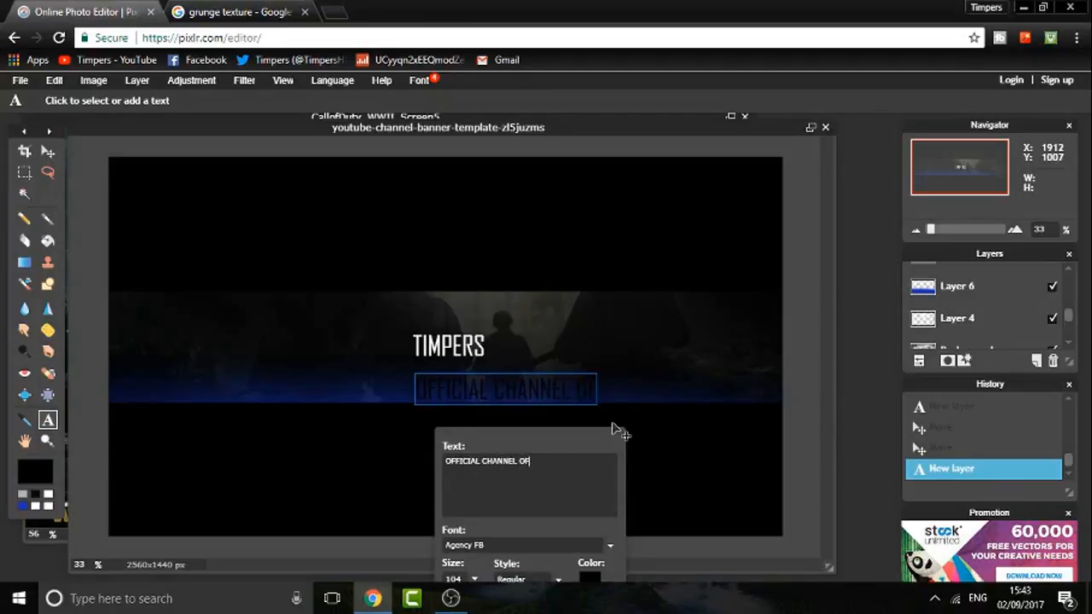
{"action": "left_click", "coordinate": [588, 578]}
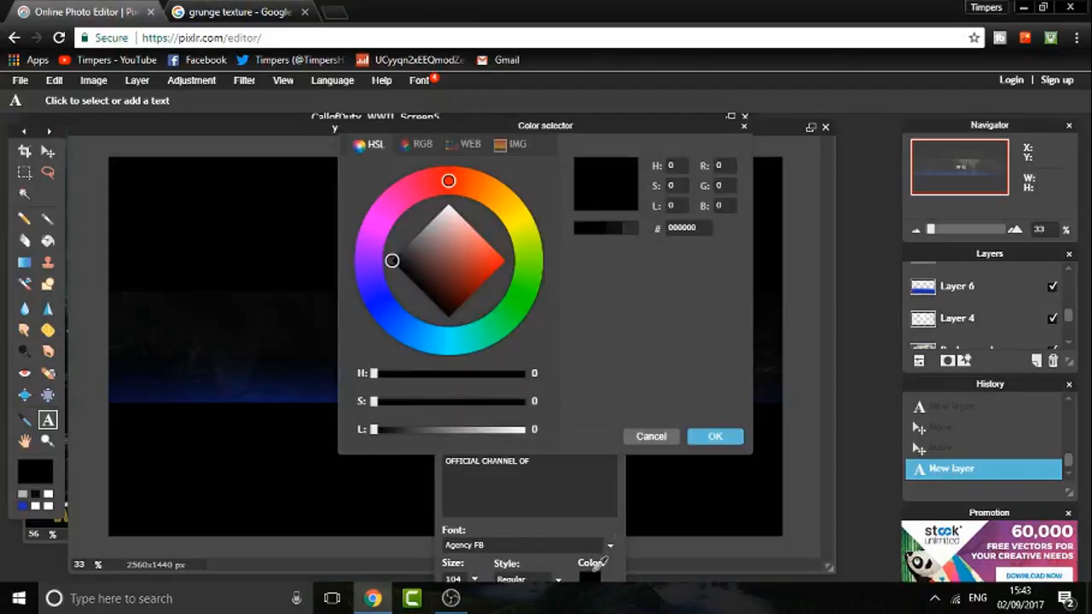
{"action": "left_click_drag", "start_coordinate": [387, 434], "coordinate": [546, 431]}
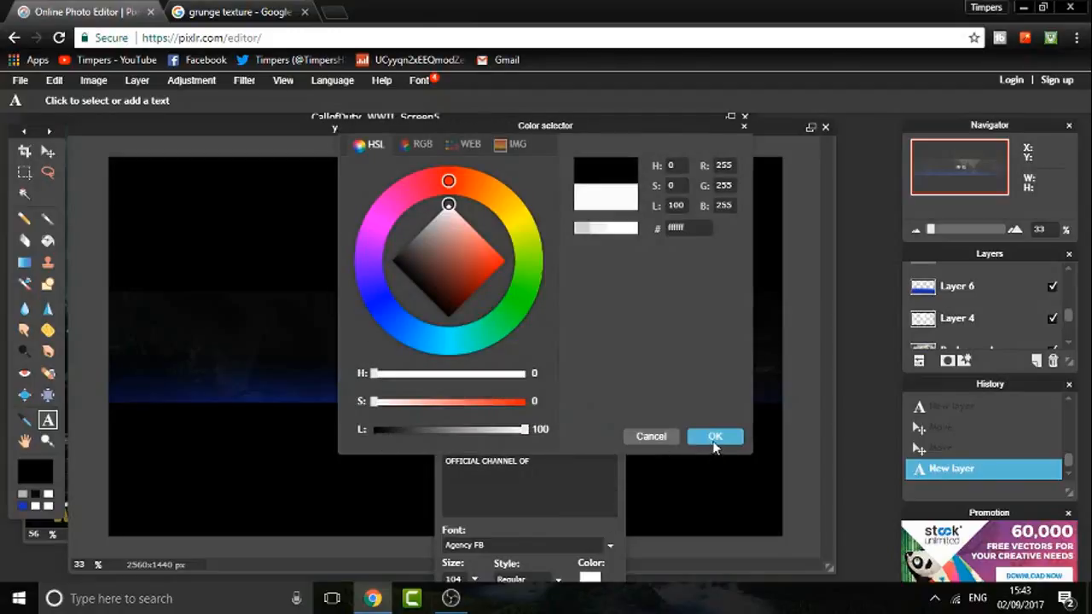
{"action": "left_click", "coordinate": [715, 436]}
{"action": "right_click", "coordinate": [708, 445]}
{"action": "key", "text": "Escape"}
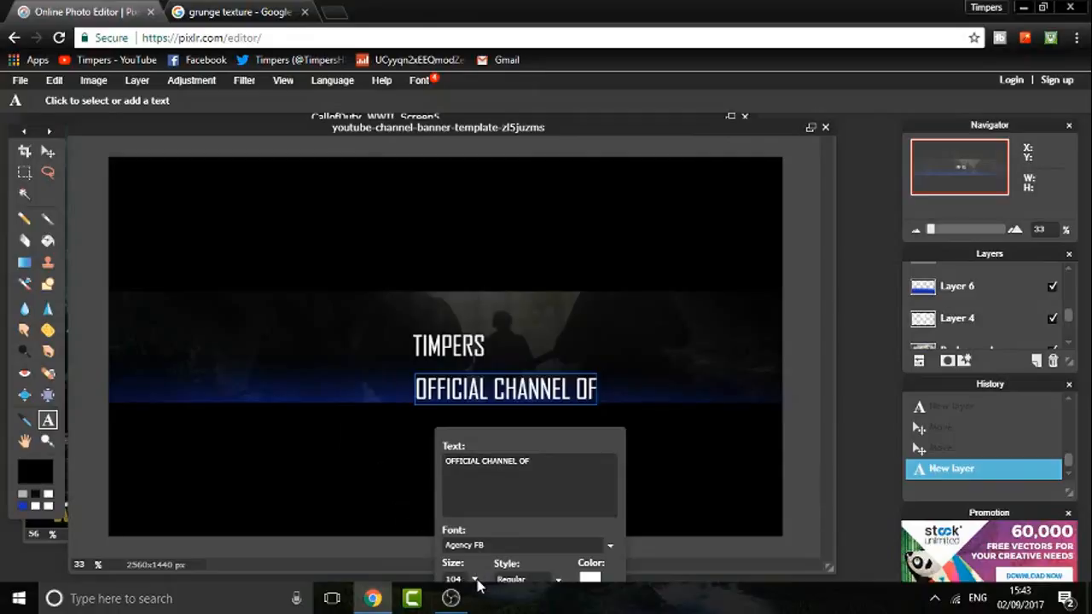
- Shrink the OFFICIAL CHANNEL OF text so that it is narrower than the TIMPERS title
{"action": "left_click_drag", "start_coordinate": [518, 441], "coordinate": [535, 363]}
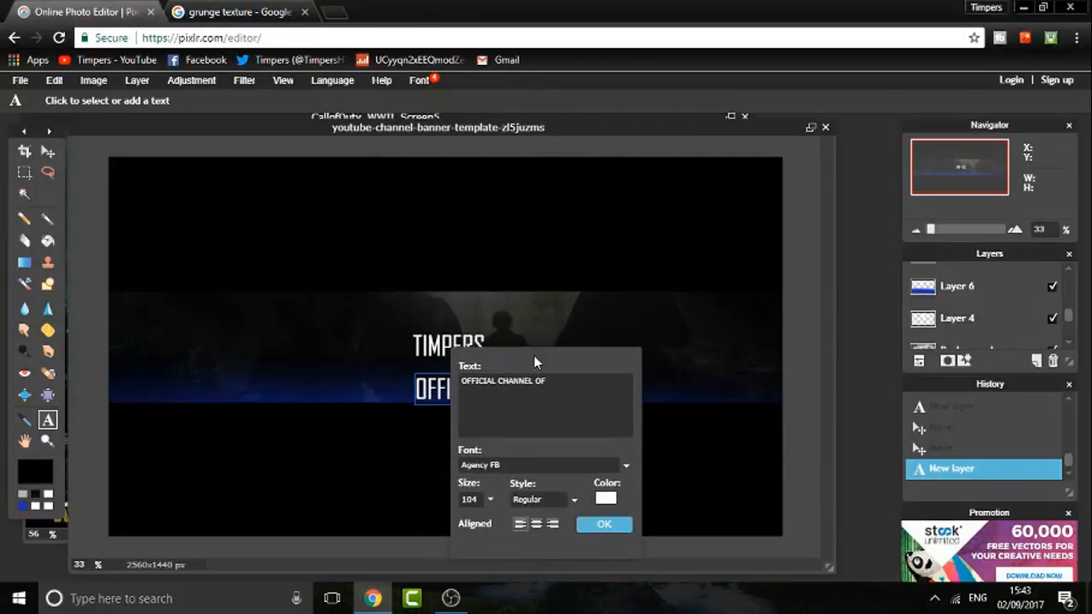
{"action": "left_click", "coordinate": [490, 502]}
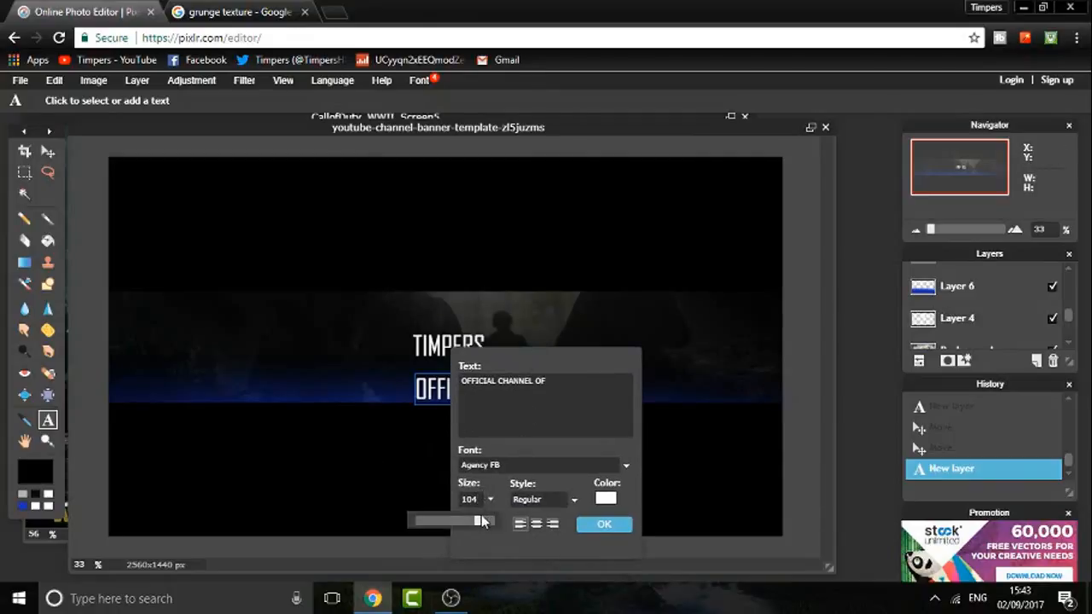
{"action": "left_click_drag", "start_coordinate": [482, 521], "coordinate": [422, 520]}
{"action": "left_click", "coordinate": [599, 524]}
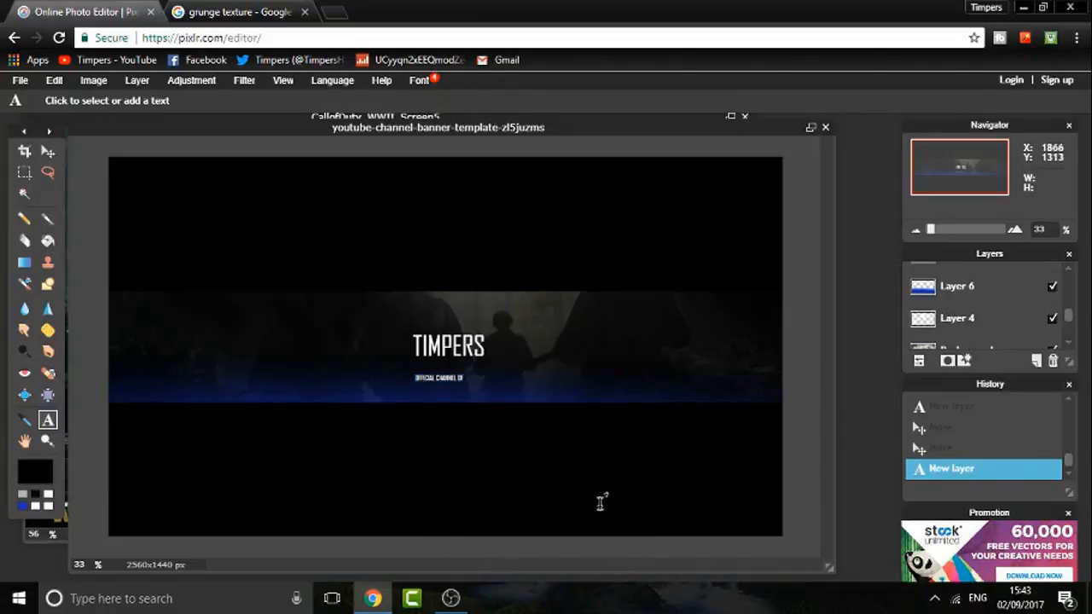
- Move the OFFICIAL CHANNEL OF text so that it sits centred directly above the TIMPERS title
{"action": "left_click", "coordinate": [47, 151]}
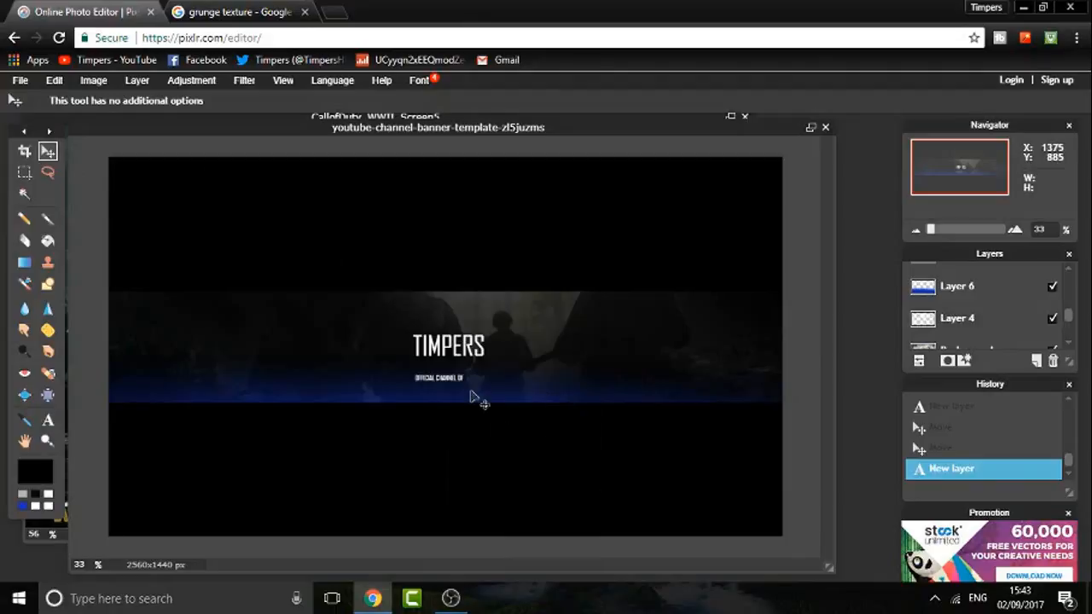
{"action": "left_click_drag", "start_coordinate": [463, 389], "coordinate": [475, 341]}
{"action": "right_click", "coordinate": [466, 331]}
{"action": "left_click", "coordinate": [551, 446]}
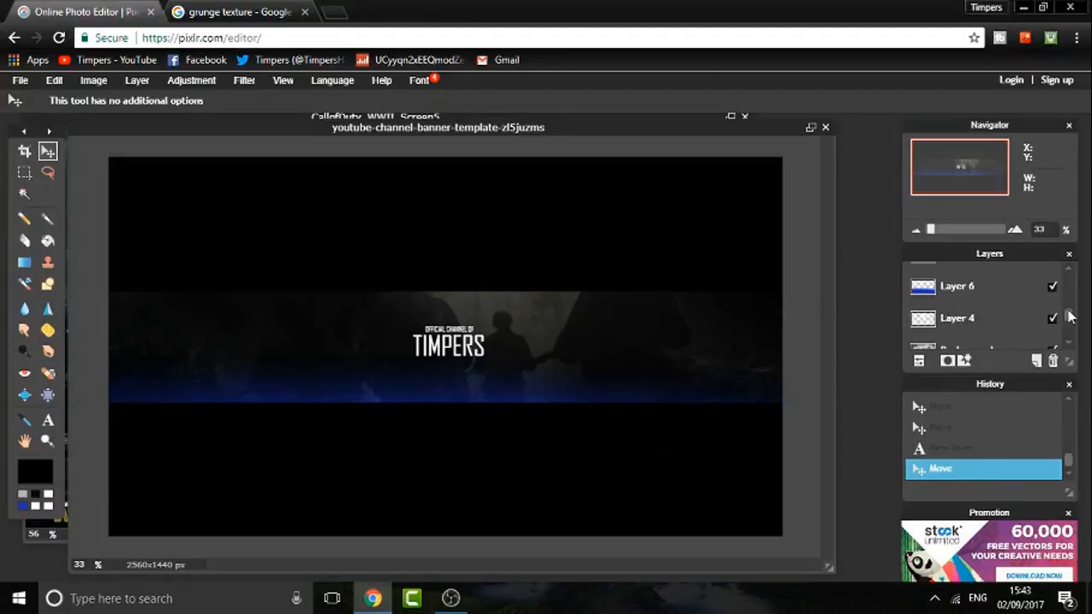
- Reorder the text layers so that TIMPERS lies above OFFICIAL CHANNEL OF
{"action": "left_click_drag", "start_coordinate": [1070, 317], "coordinate": [1066, 271]}
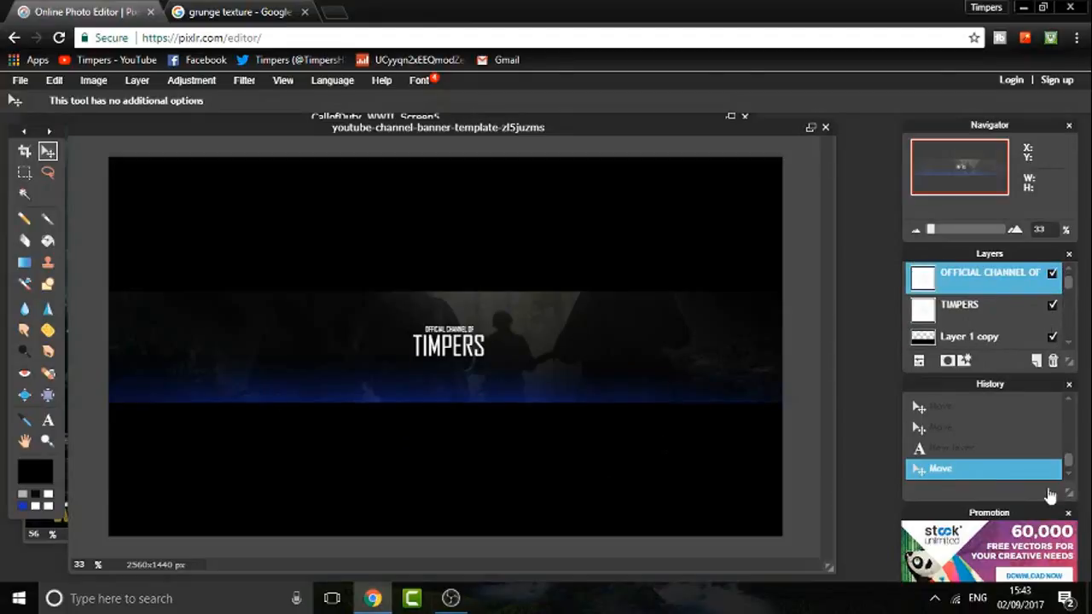
{"action": "left_click_drag", "start_coordinate": [1069, 287], "coordinate": [1070, 287]}
{"action": "left_click_drag", "start_coordinate": [1019, 311], "coordinate": [1024, 309]}
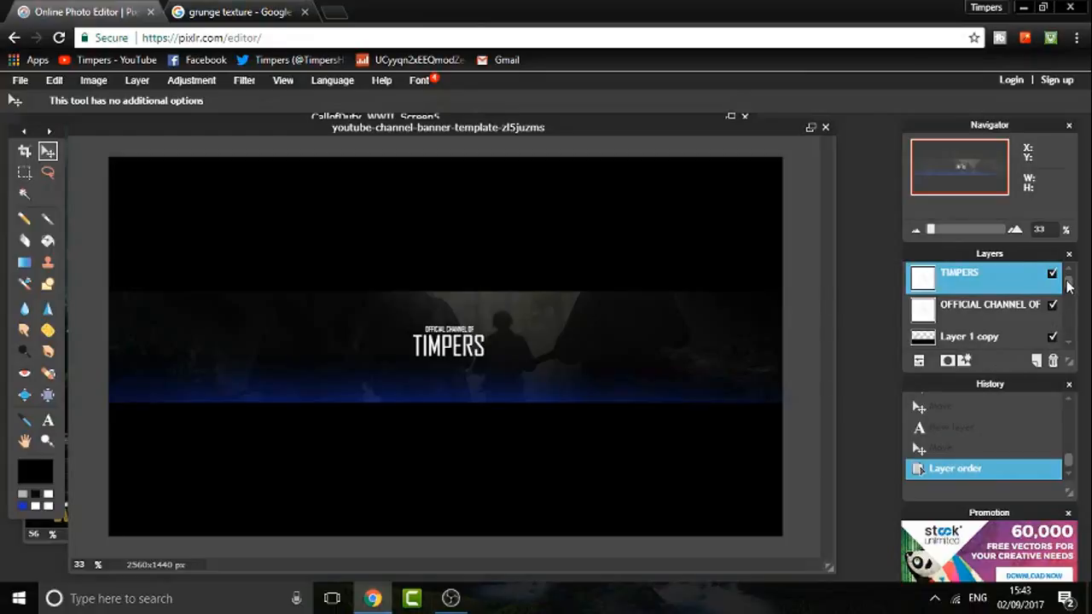
- Add a new empty layer directly above the Background copy layer
{"action": "scroll", "coordinate": [1015, 320], "scroll_direction": "down", "scroll_amount": 3}
{"action": "left_click", "coordinate": [993, 333]}
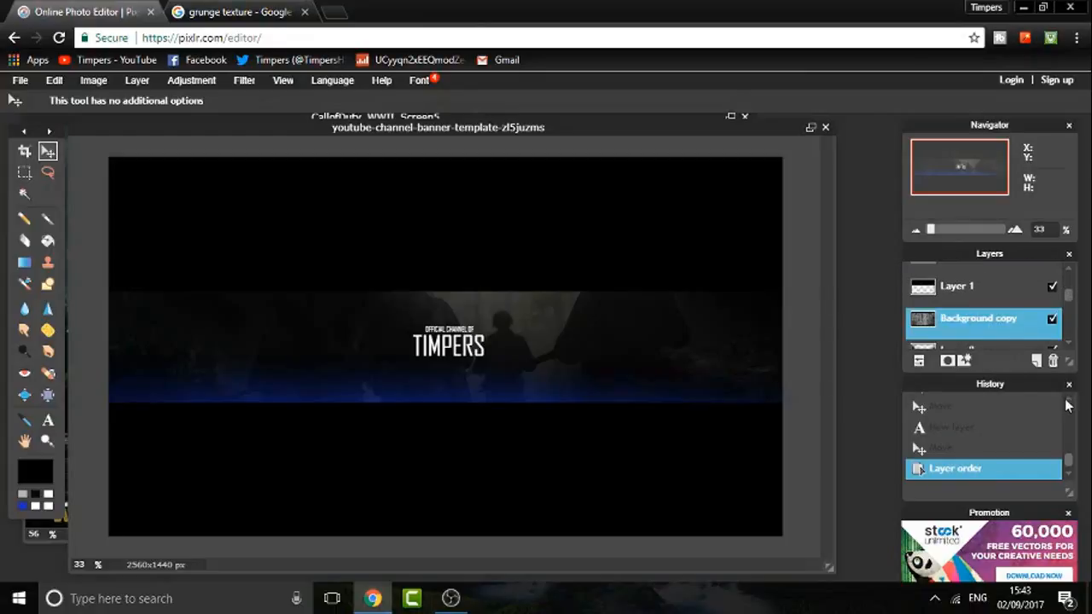
{"action": "left_click", "coordinate": [1036, 362]}
- Brush a soft white glow at full opacity, brush size 999, onto the new layer at the picture strip's upper edge, above the title text
{"action": "left_click", "coordinate": [47, 219]}
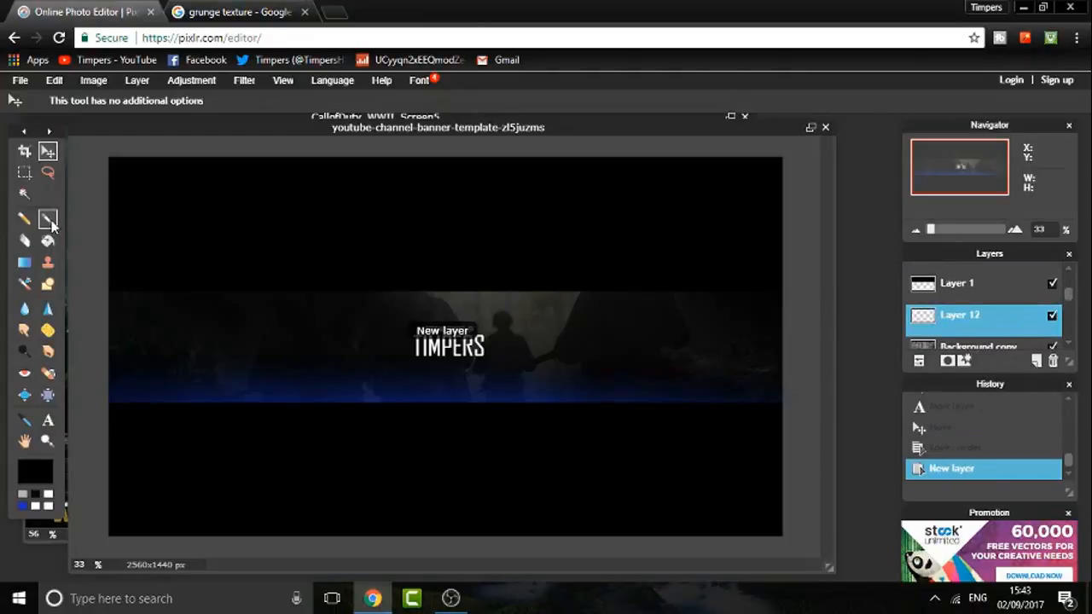
{"action": "left_click", "coordinate": [35, 471]}
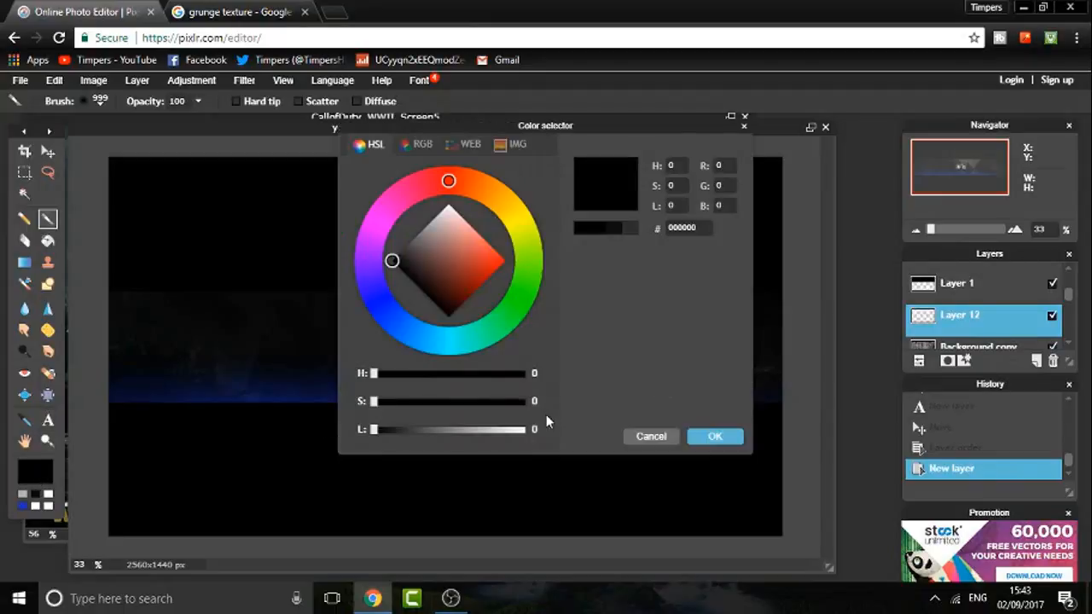
{"action": "left_click_drag", "start_coordinate": [516, 429], "coordinate": [531, 429]}
{"action": "left_click", "coordinate": [711, 439]}
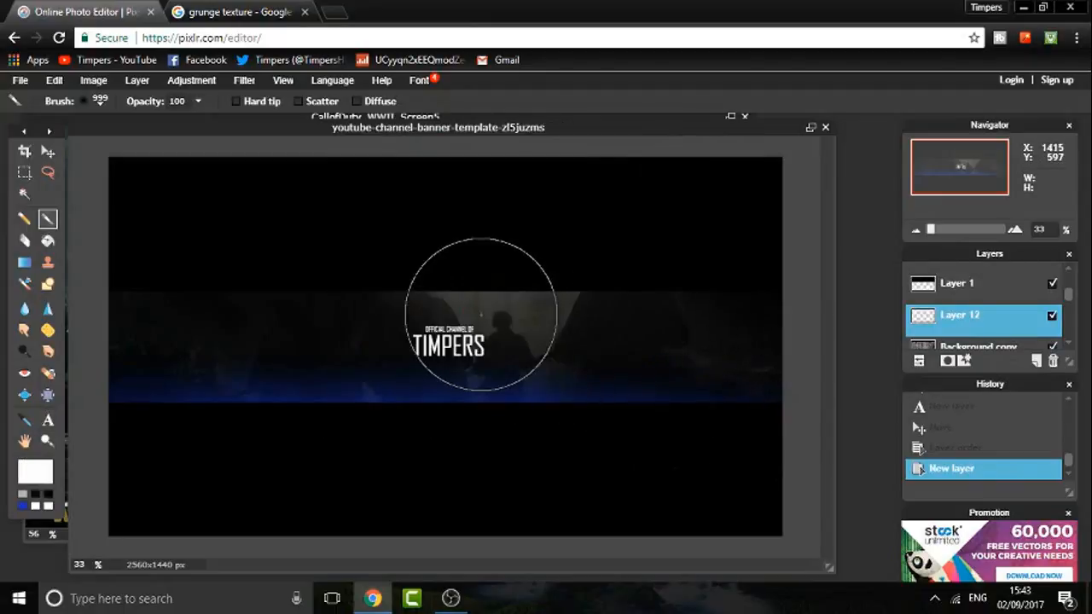
{"action": "left_click", "coordinate": [448, 264]}
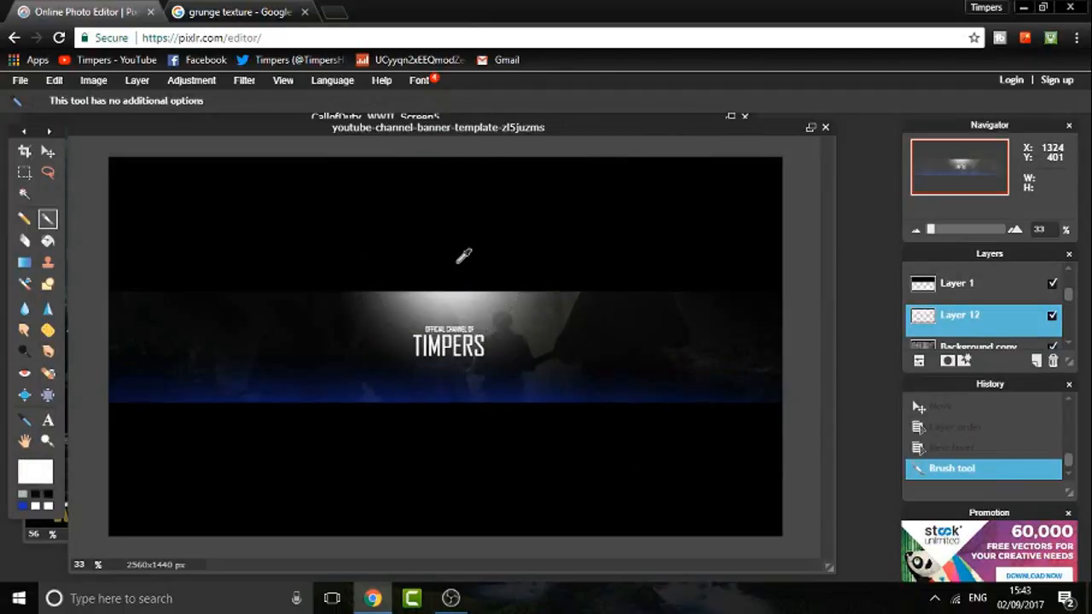
{"action": "key", "text": "ctrl+z"}
{"action": "left_click", "coordinate": [460, 261]}
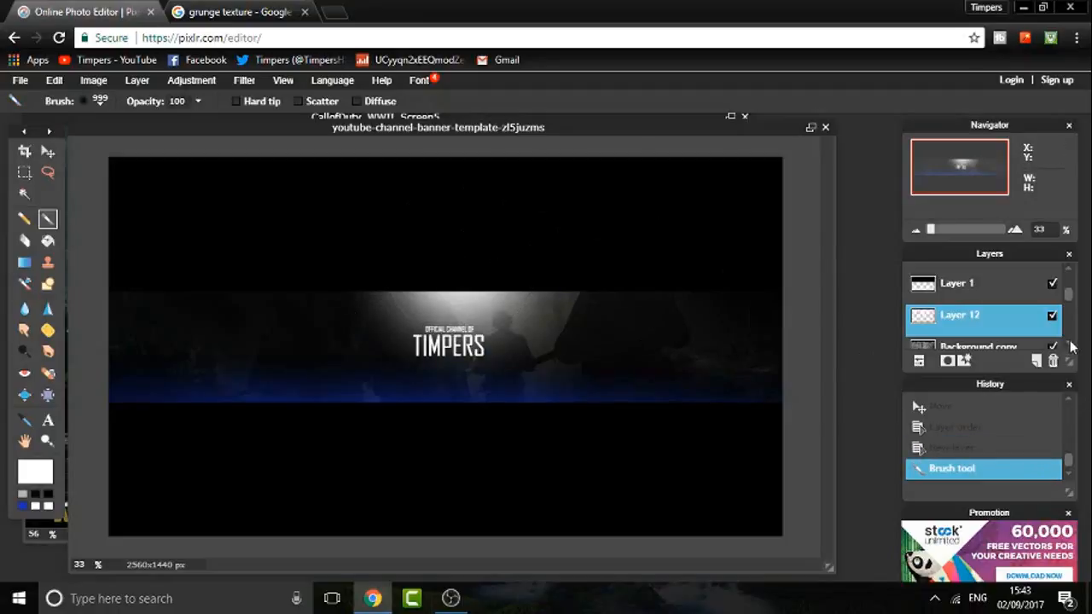
- Open the opacity and blend mode settings for the white glow layer
{"action": "left_click", "coordinate": [921, 361]}
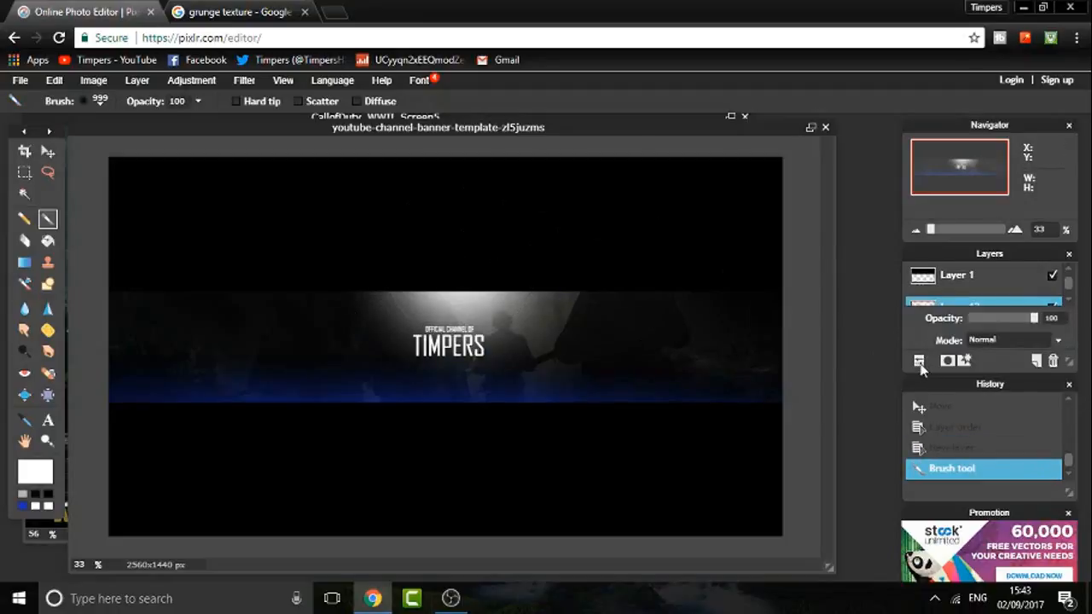
{"action": "left_click", "coordinate": [920, 364]}
{"action": "left_click", "coordinate": [921, 365]}
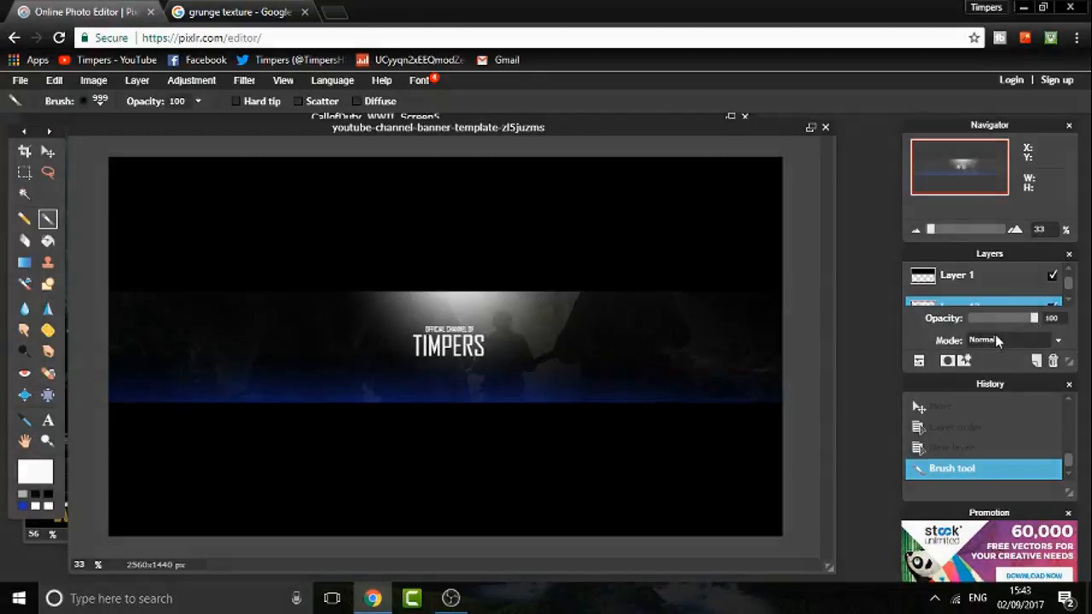